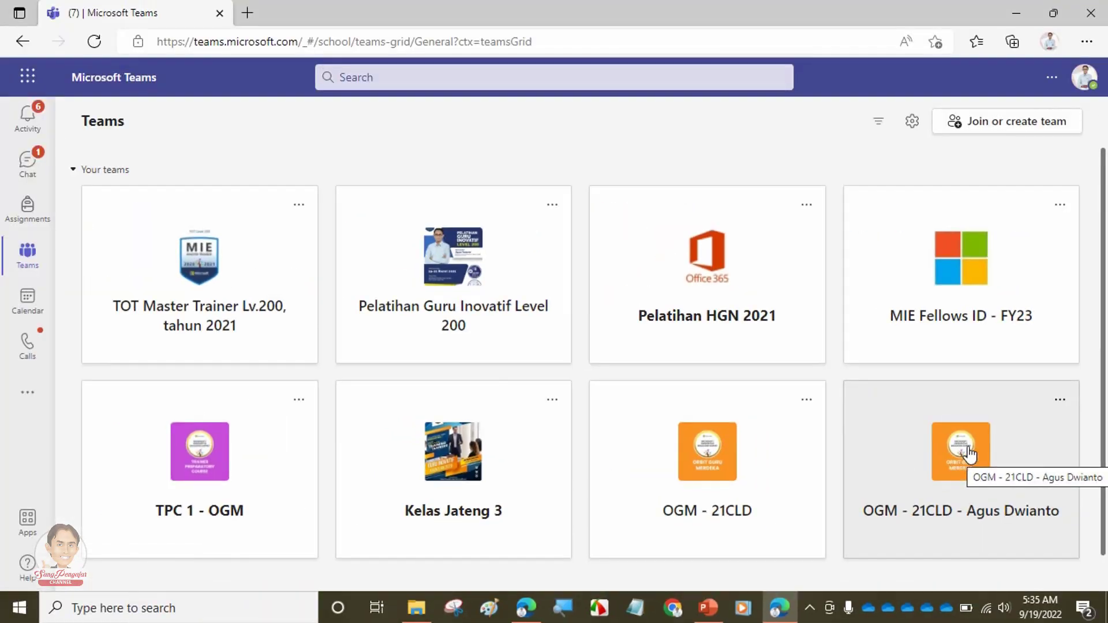
# Edit the details of the class whose name starts with "OGM - 21CLD -", moving the teacher's name before "OGM" with a hyphen separator
pyautogui.click(1059, 400)
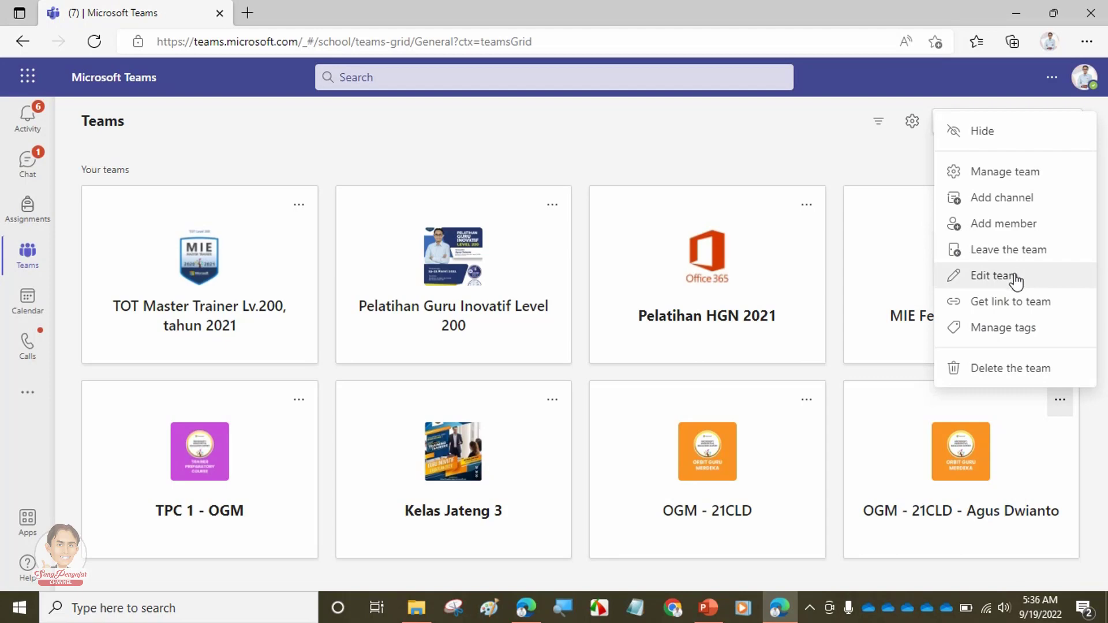
pyautogui.click(992, 276)
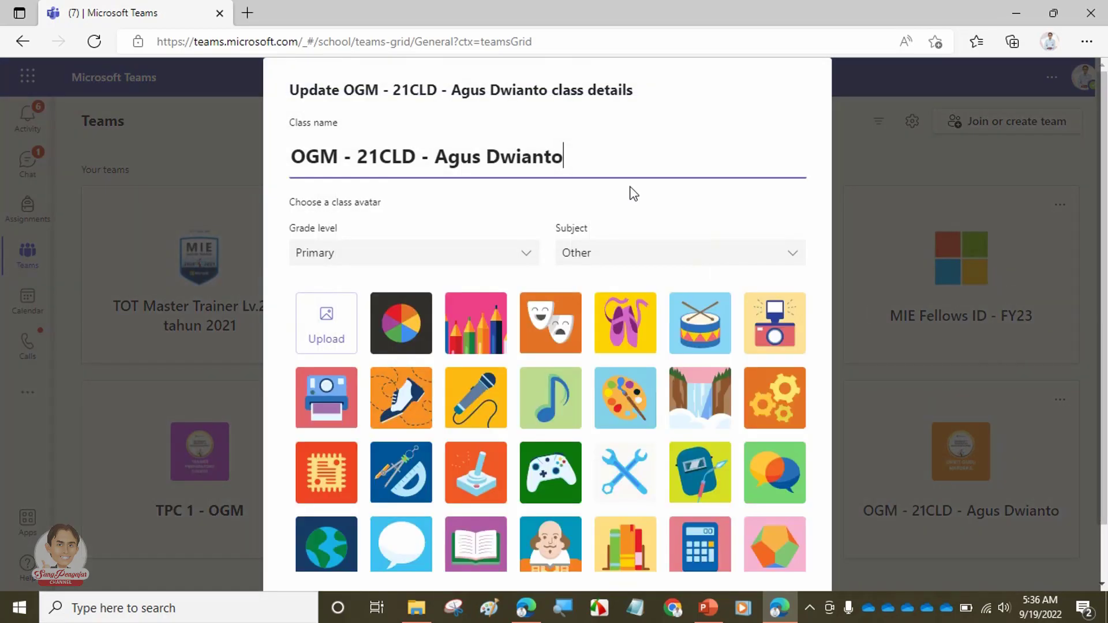
pyautogui.hotkey('ctrl', 'shift', 'Left')
pyautogui.hotkey('ctrl', 'shift', 'Left')
pyautogui.hotkey('ctrl', 'shift', 'Left')
pyautogui.hotkey('ctrl', 'shift', 'Right')
pyautogui.hotkey('ctrl', 'c')
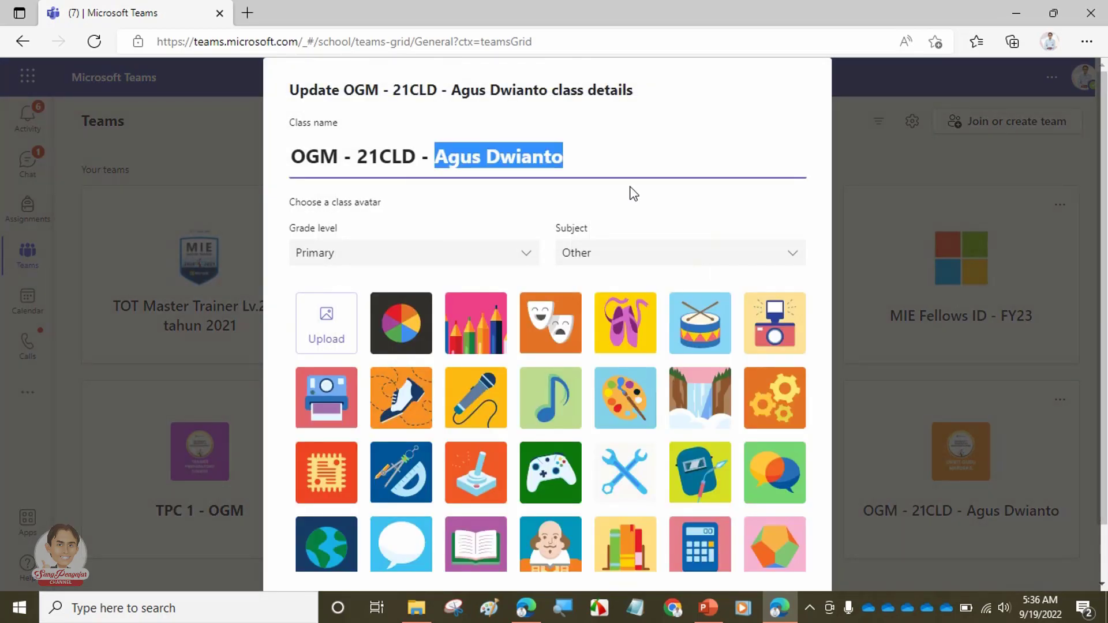
pyautogui.press('BackSpace')
pyautogui.hotkey('ctrl', 'Left')
pyautogui.hotkey('ctrl', 'Left')
pyautogui.hotkey('ctrl', 'Left')
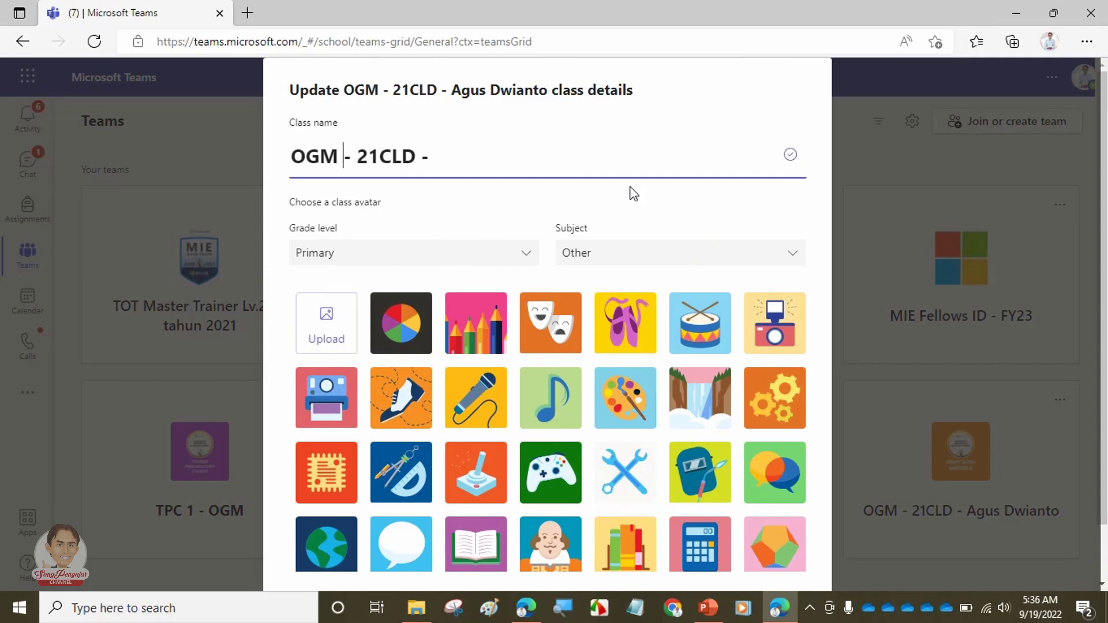
pyautogui.hotkey('ctrl', 'v')
pyautogui.write('=')
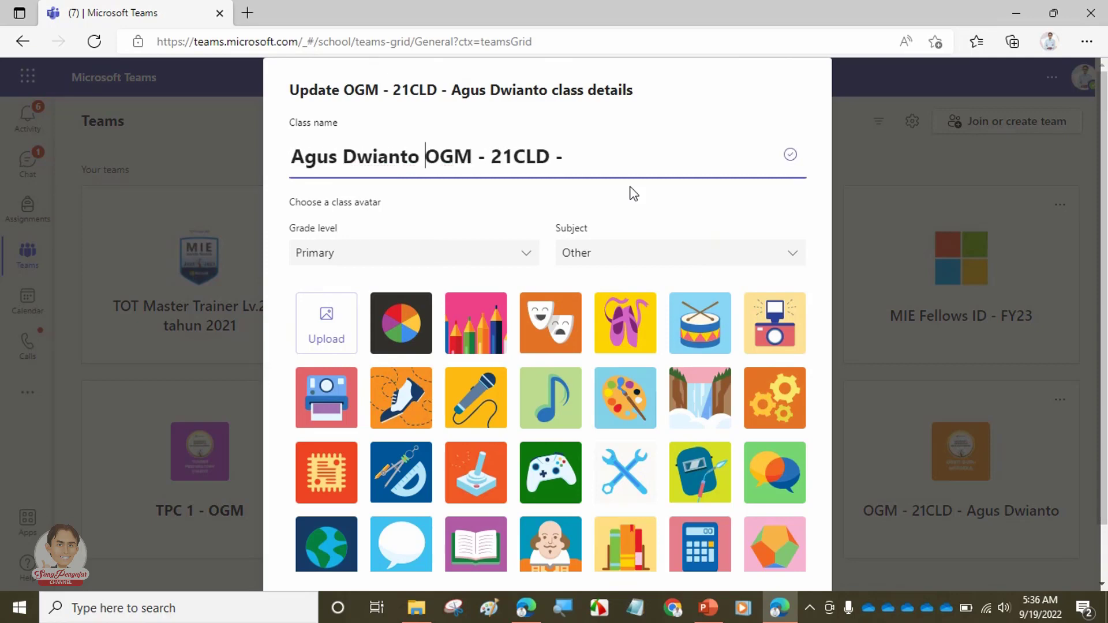
pyautogui.press('BackSpace')
pyautogui.write('-')
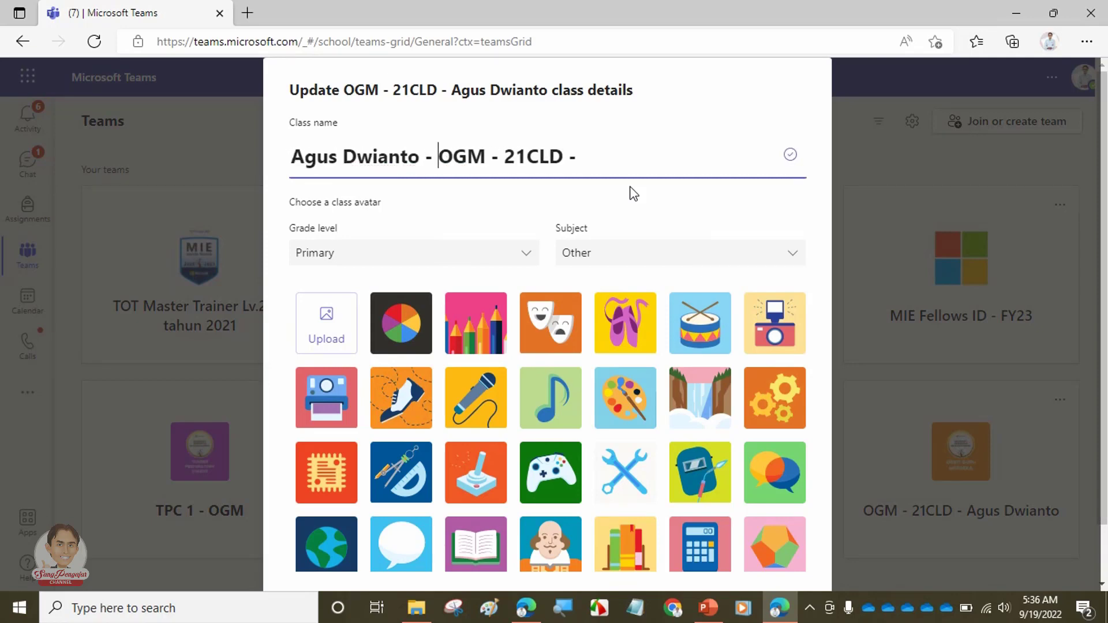
# Remove the trailing hyphen after "21CLD" in the class name and save the updated class details
pyautogui.hotkey('ctrl', 'Right')
pyautogui.hotkey('ctrl', 'Right')
pyautogui.hotkey('ctrl', 'Right')
pyautogui.hotkey('ctrl', 'Right')
pyautogui.press('BackSpace')
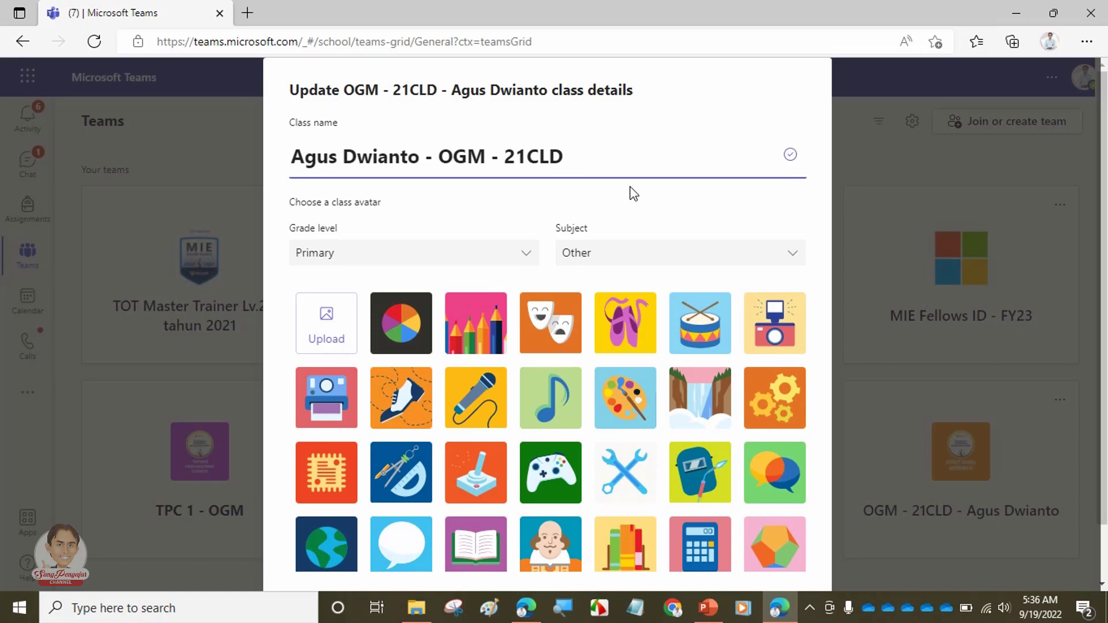
pyautogui.scroll(-2, 633, 193)
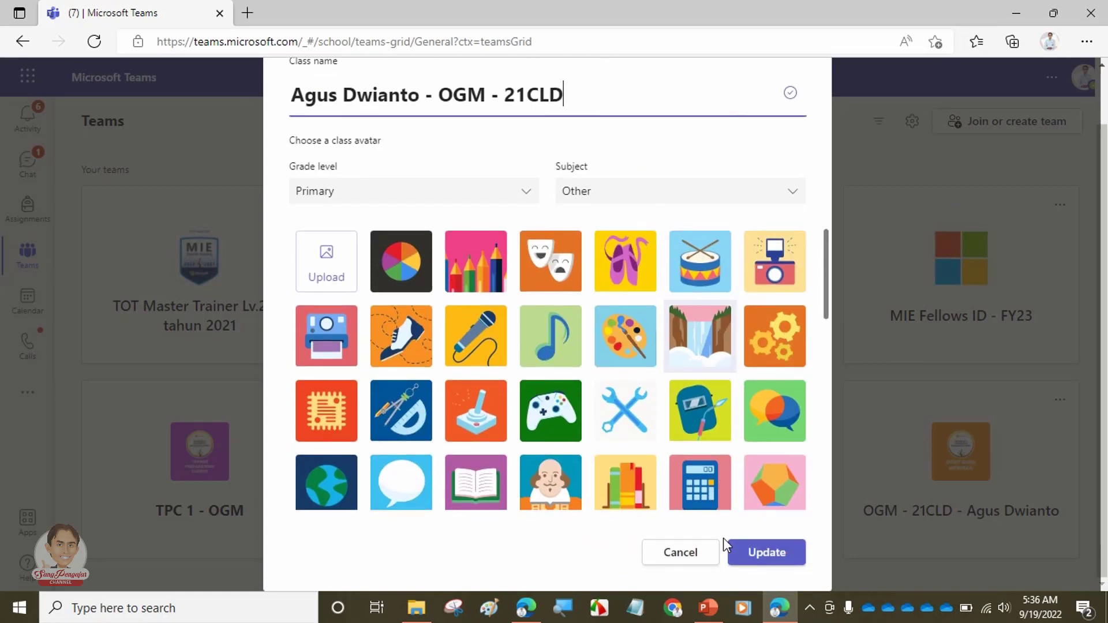
pyautogui.scroll(-3, 765, 564)
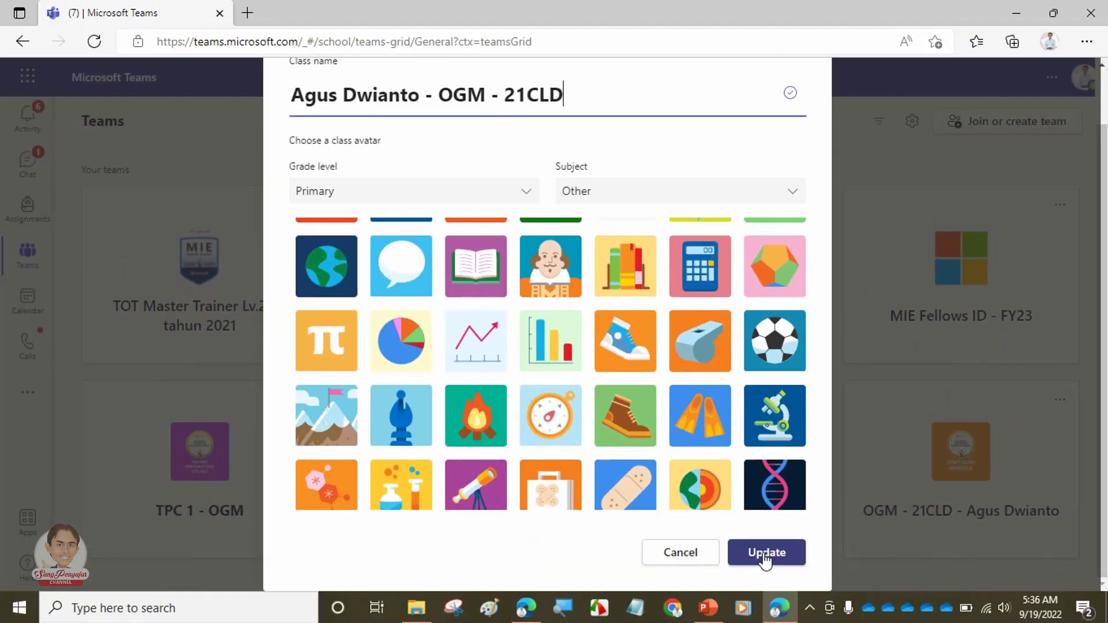
pyautogui.click(764, 563)
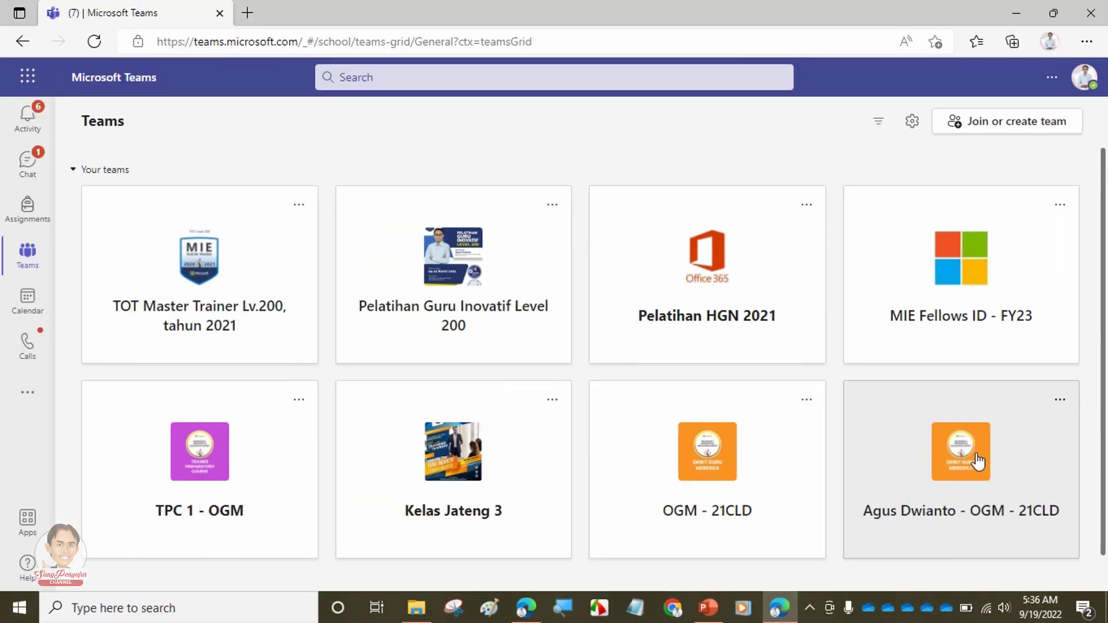
# Open the renamed class and go to the Materi Kelas folder in the General channel's files
pyautogui.click(845, 311)
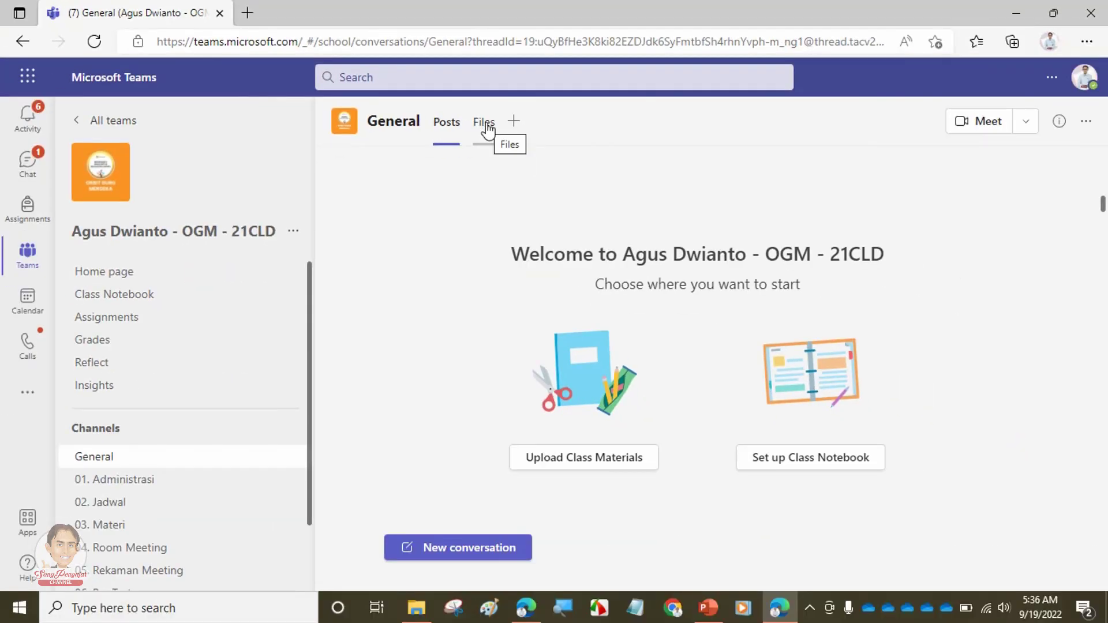
pyautogui.click(487, 130)
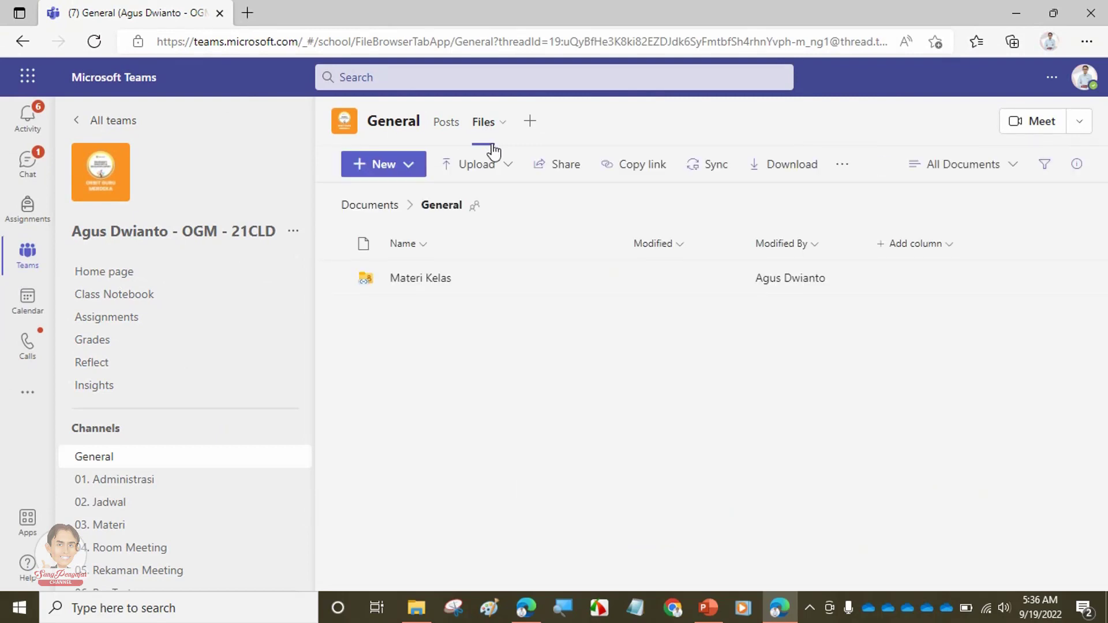
pyautogui.click(436, 279)
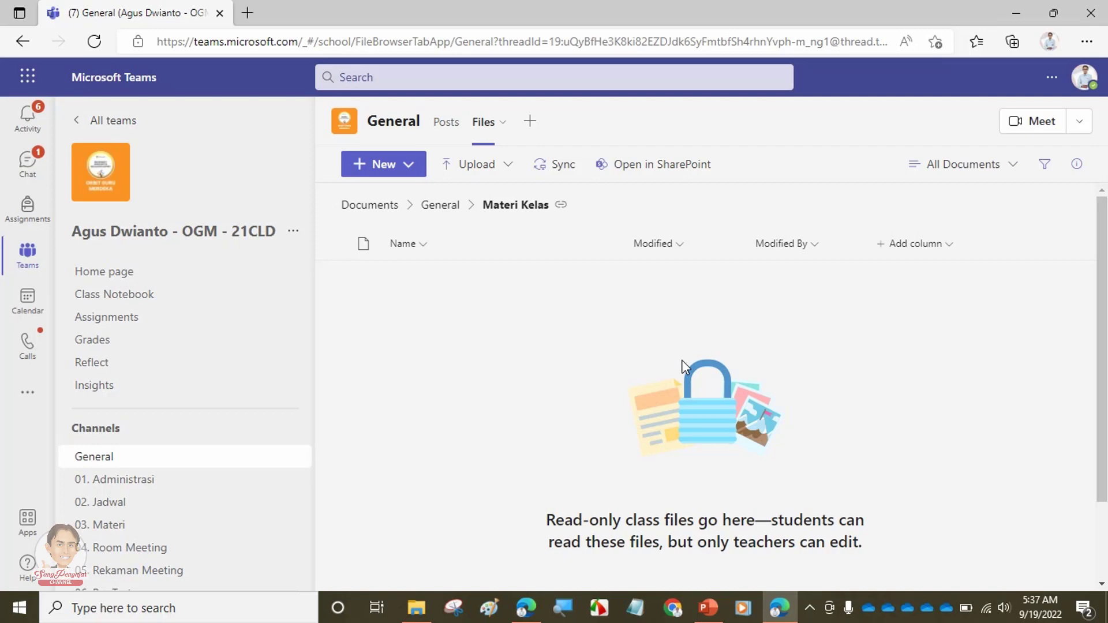
# In File Explorer, examine the contents of the Materi 21CLD folder, including its Pertemuan 1 and Pertemuan 2 subfolders
pyautogui.click(416, 608)
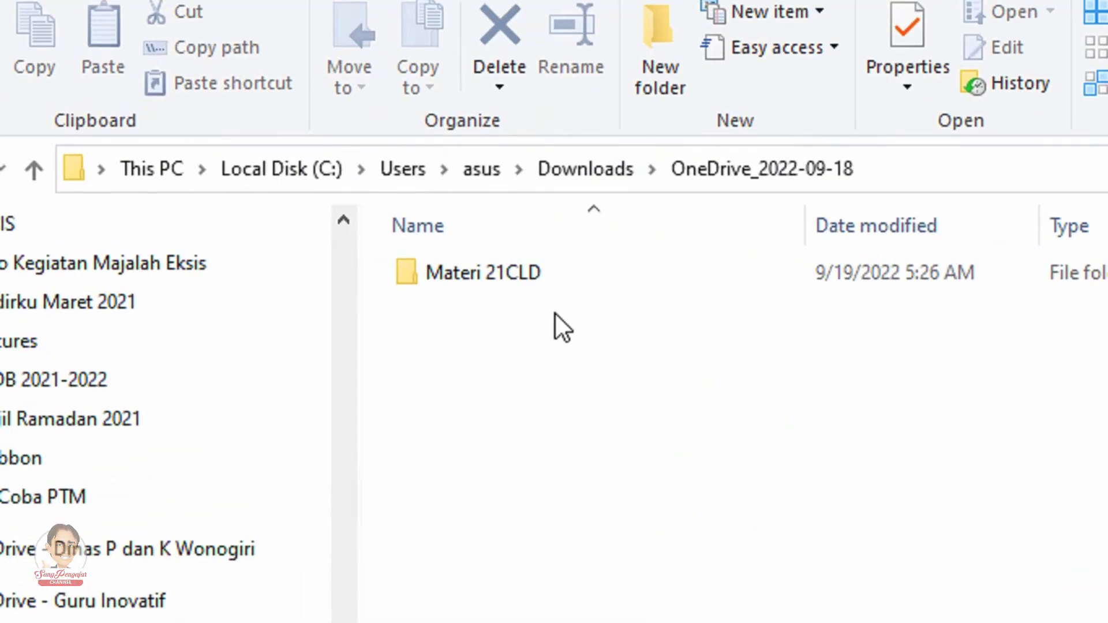
pyautogui.doubleClick(517, 287)
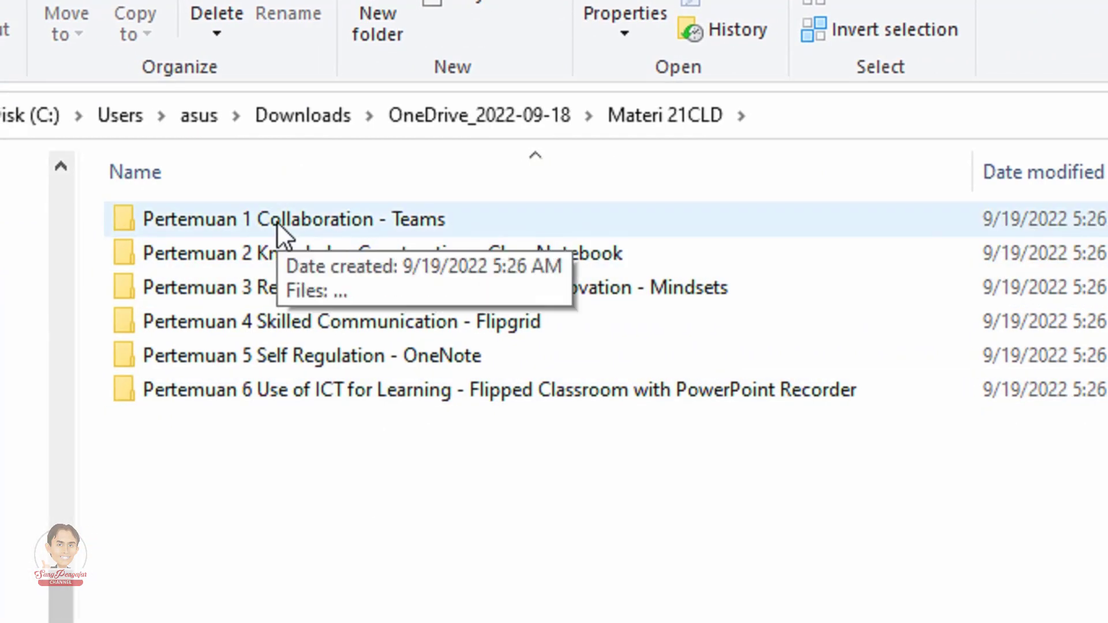
pyautogui.doubleClick(276, 220)
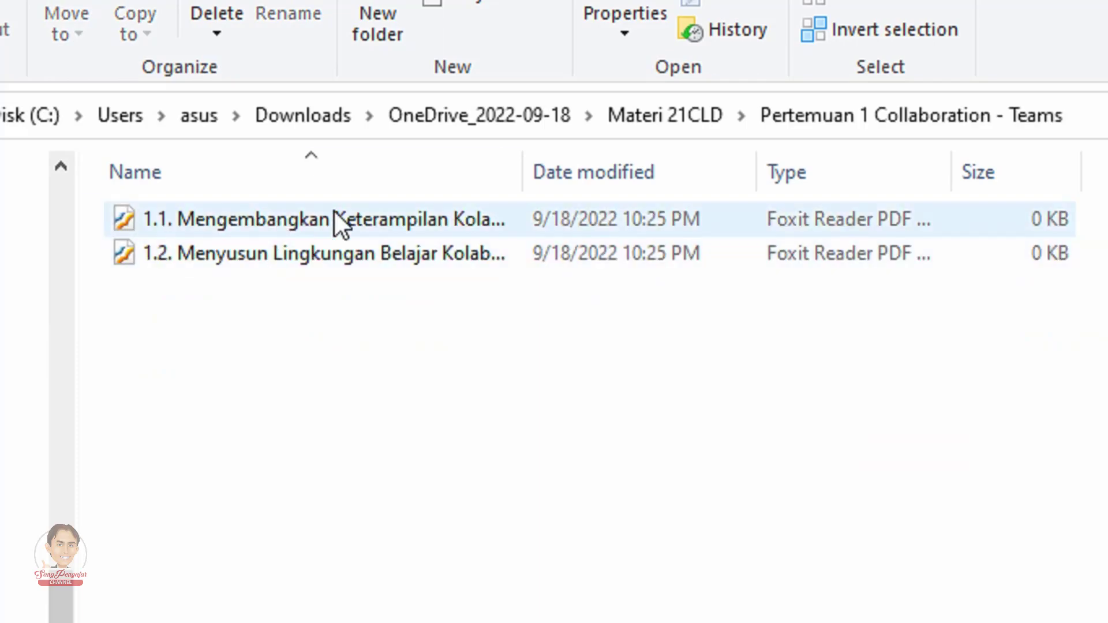
pyautogui.click(642, 151)
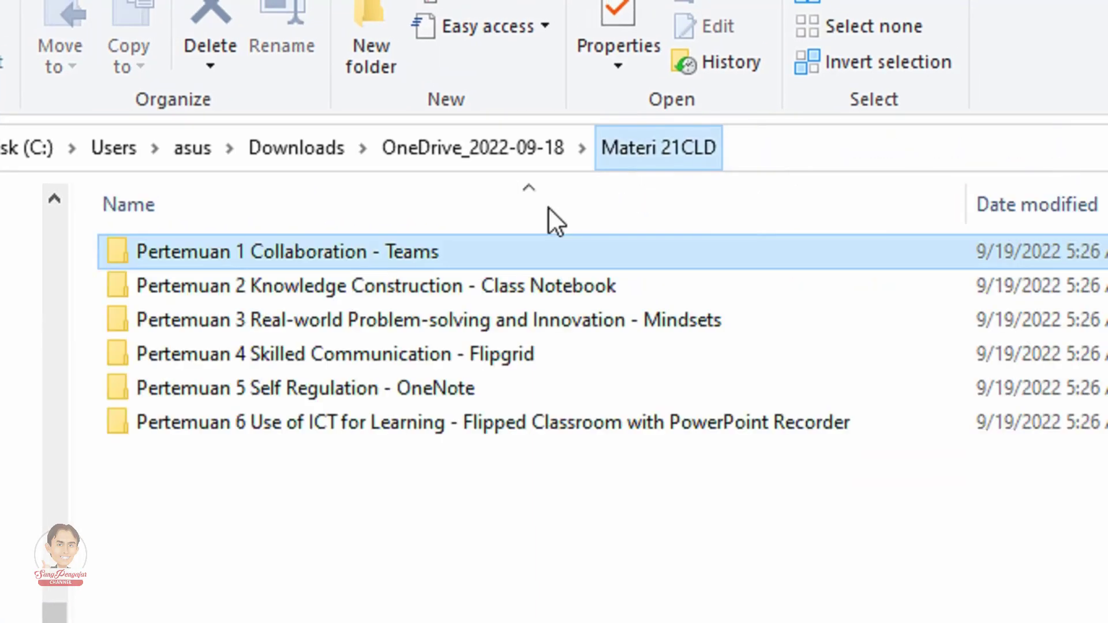
pyautogui.doubleClick(234, 287)
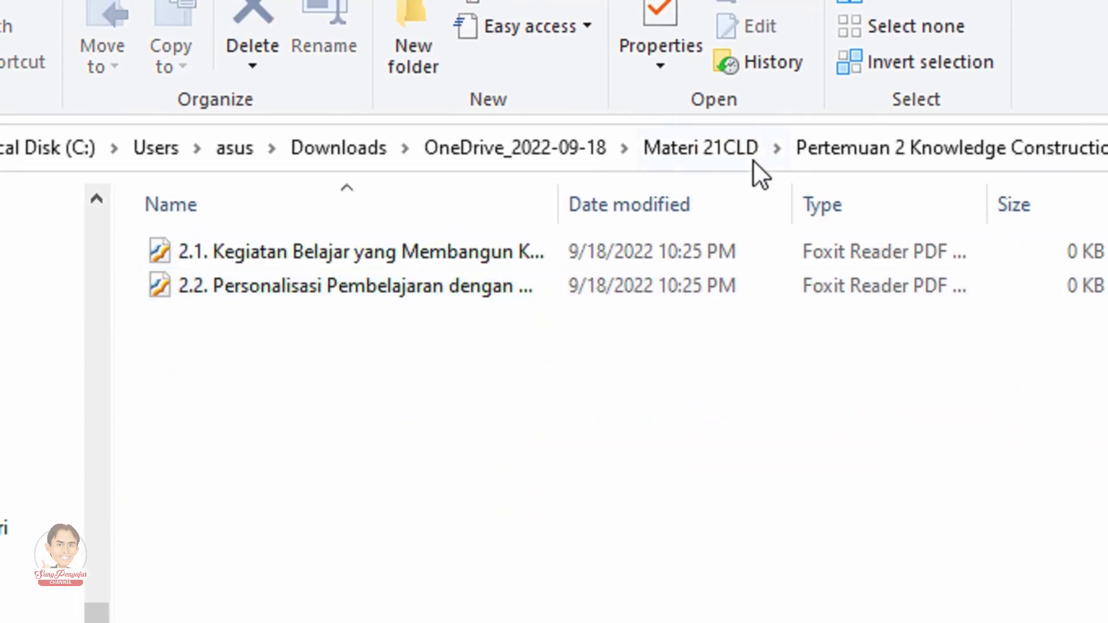
pyautogui.click(713, 150)
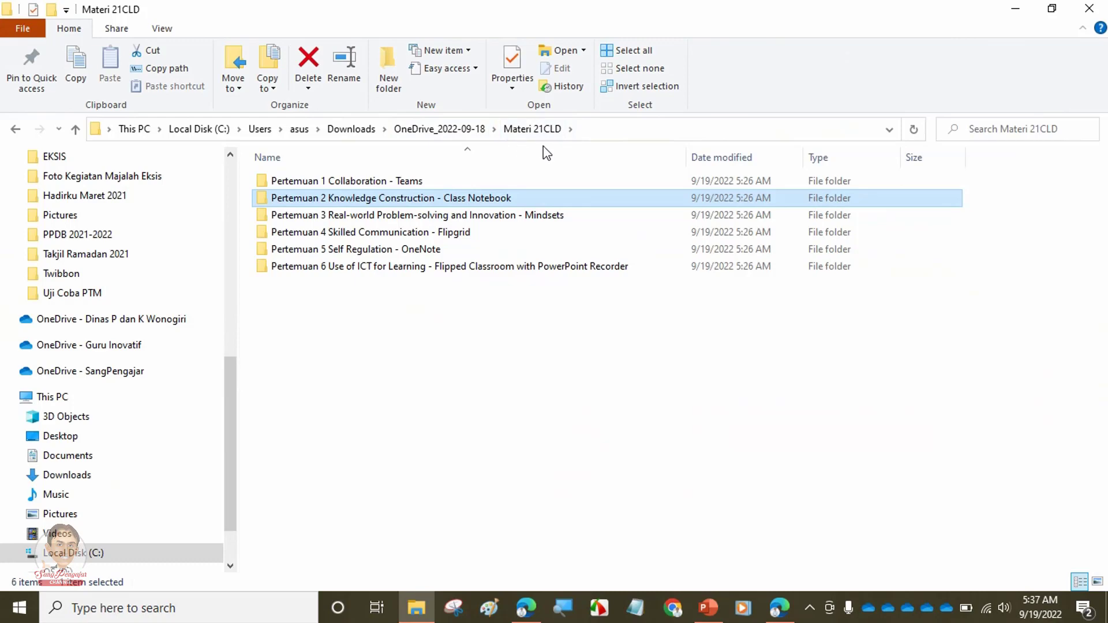
# Switch back to Microsoft Teams and upload the Materi 21CLD folder from OneDrive_2022-09-18 into Materi Kelas
pyautogui.click(779, 607)
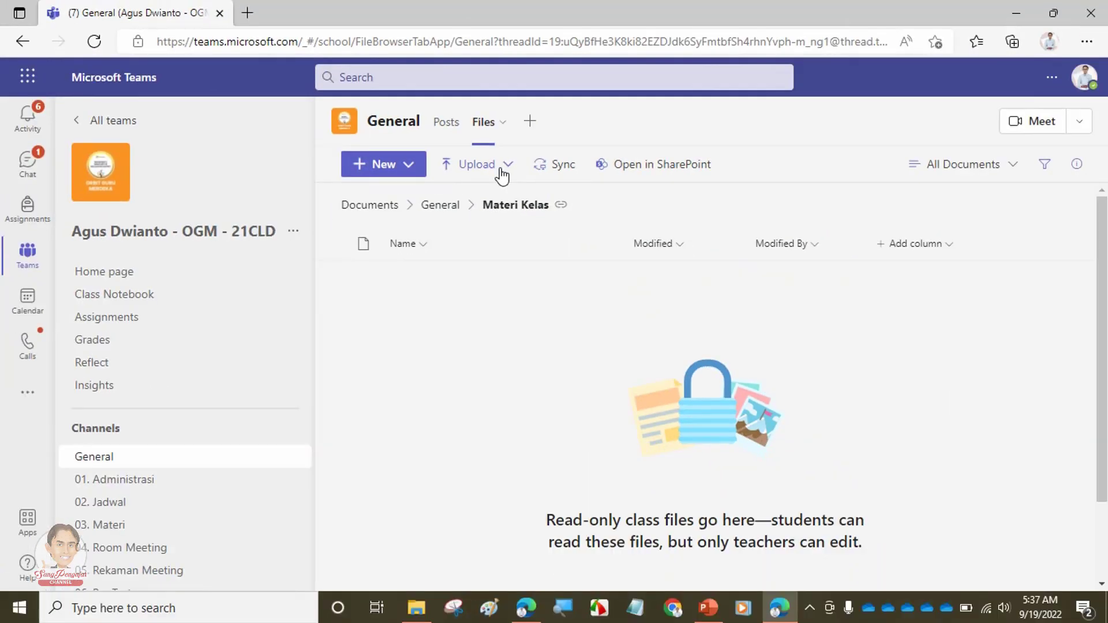
pyautogui.click(506, 166)
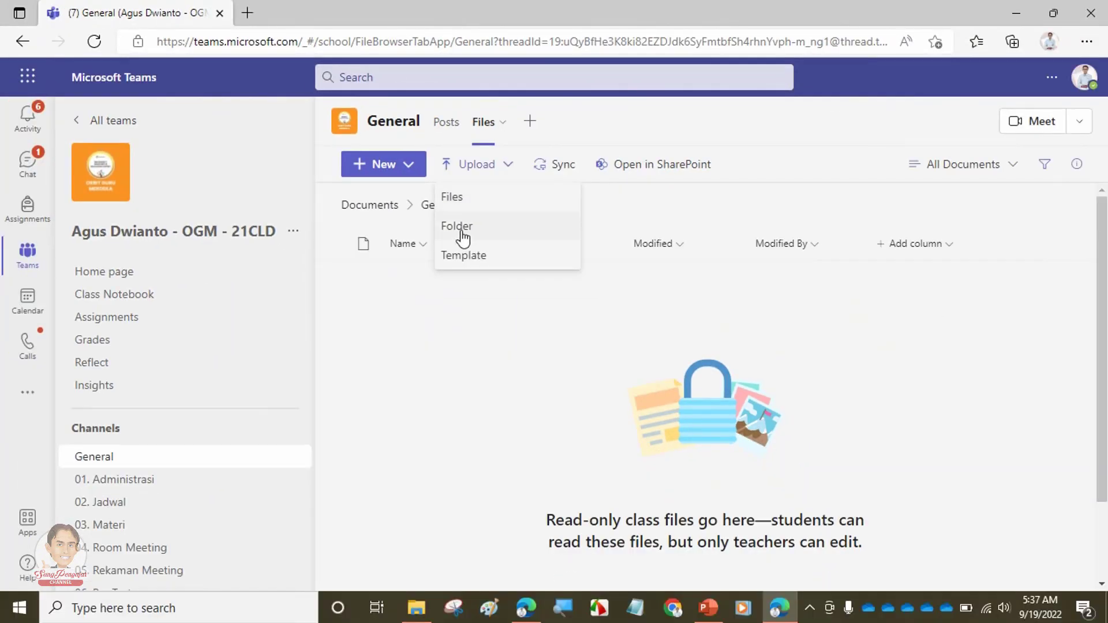
pyautogui.click(461, 228)
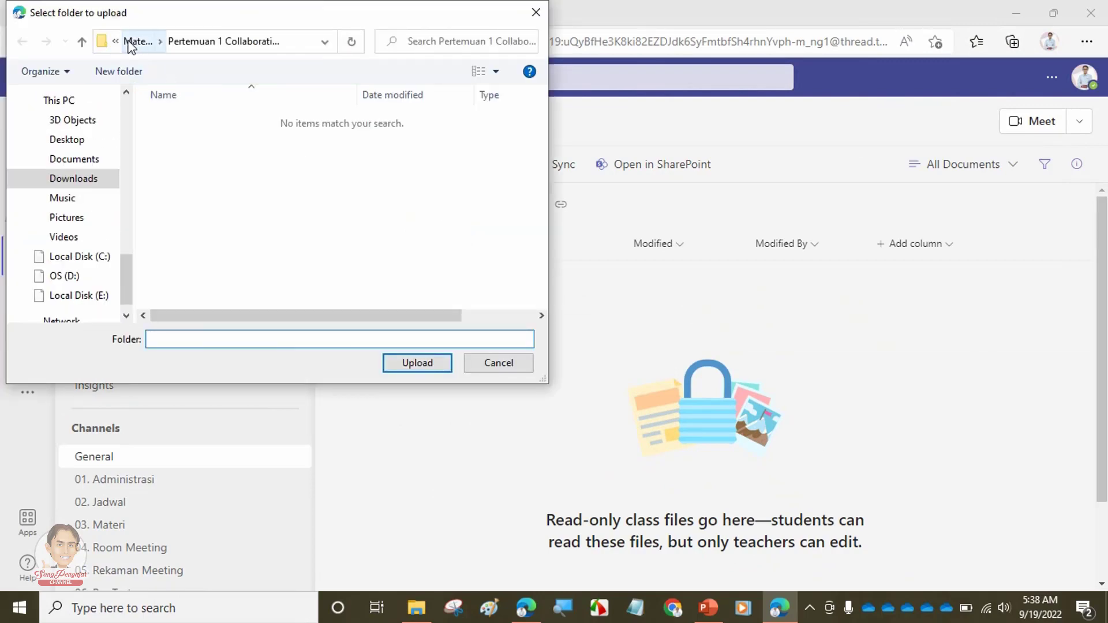
pyautogui.click(82, 42)
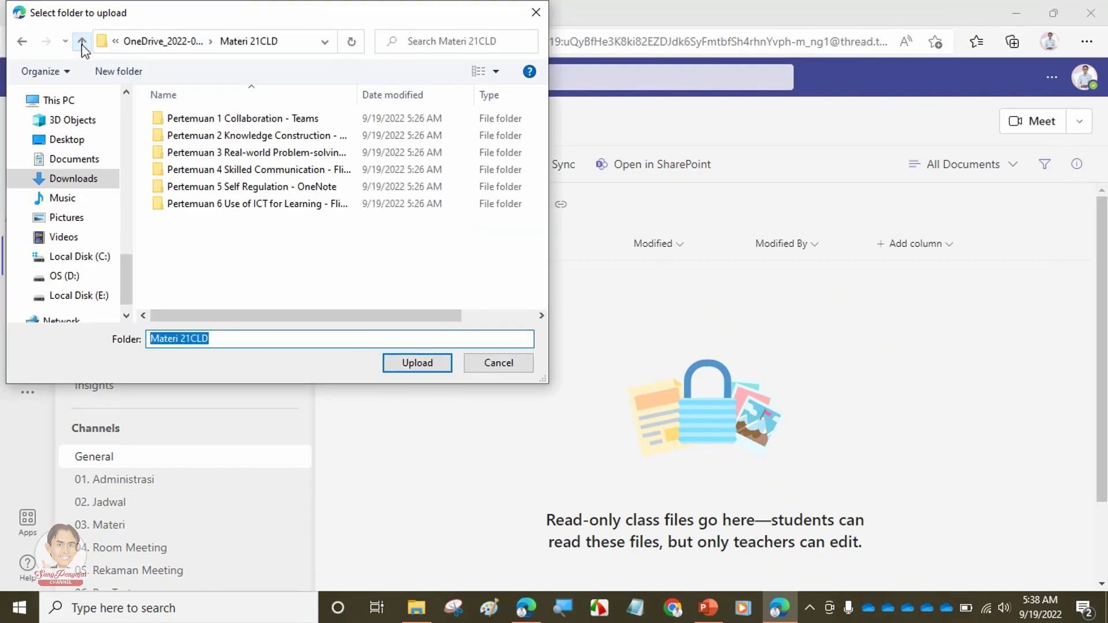
pyautogui.click(81, 43)
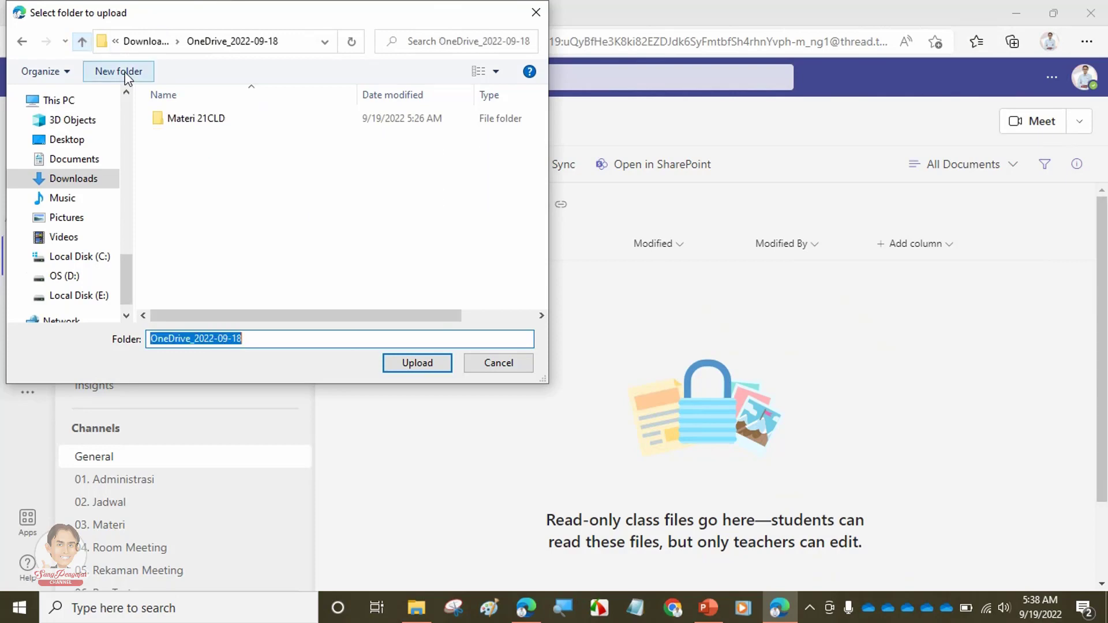
pyautogui.click(210, 123)
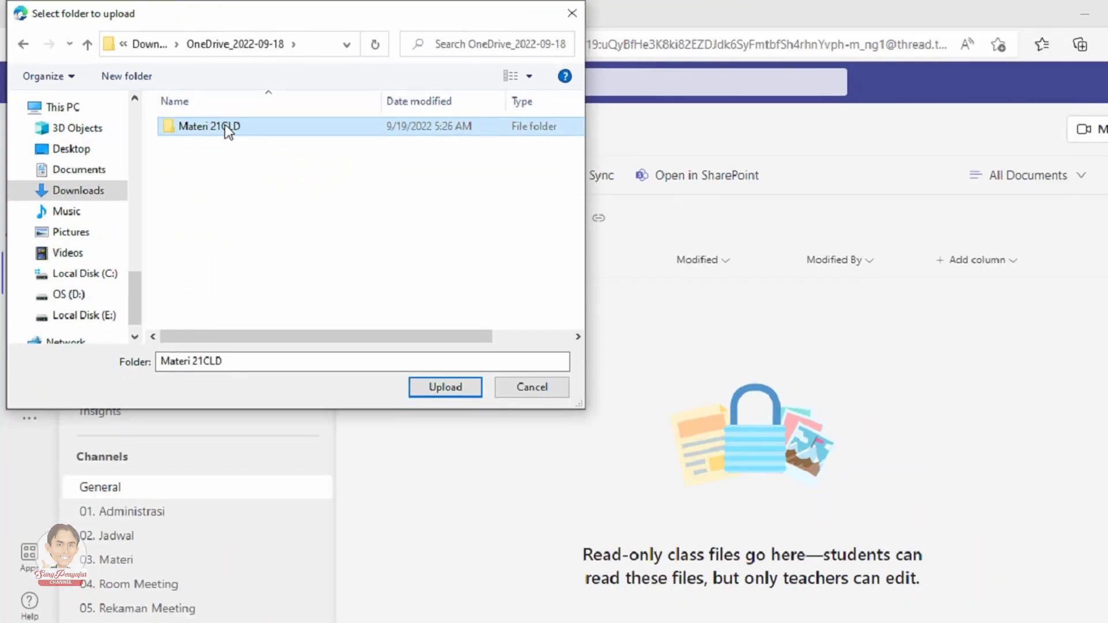
pyautogui.click(432, 369)
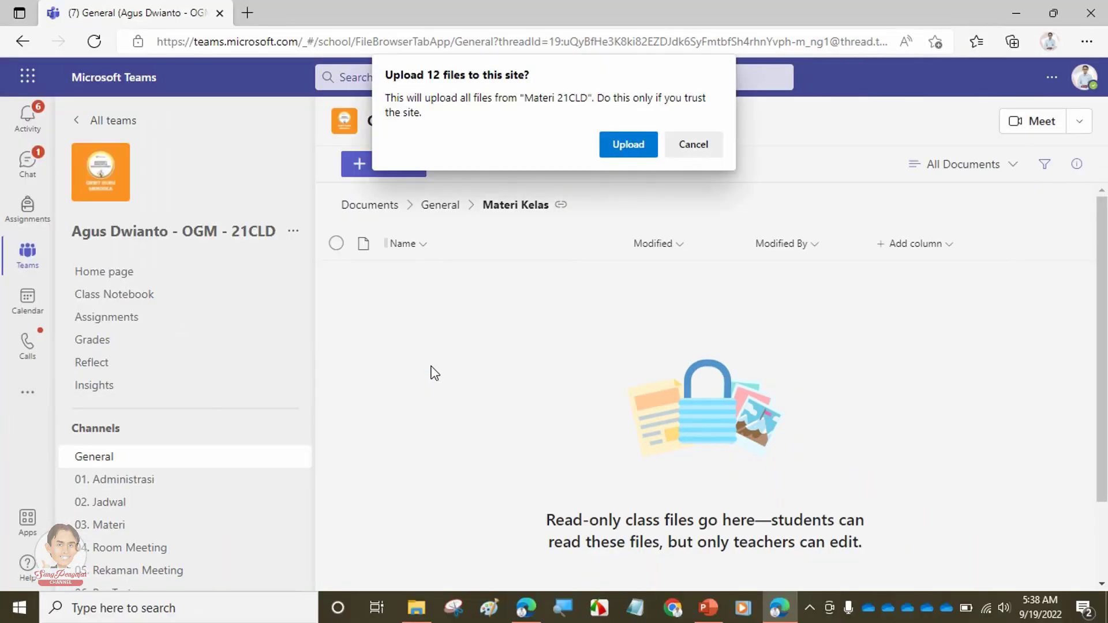
pyautogui.click(629, 144)
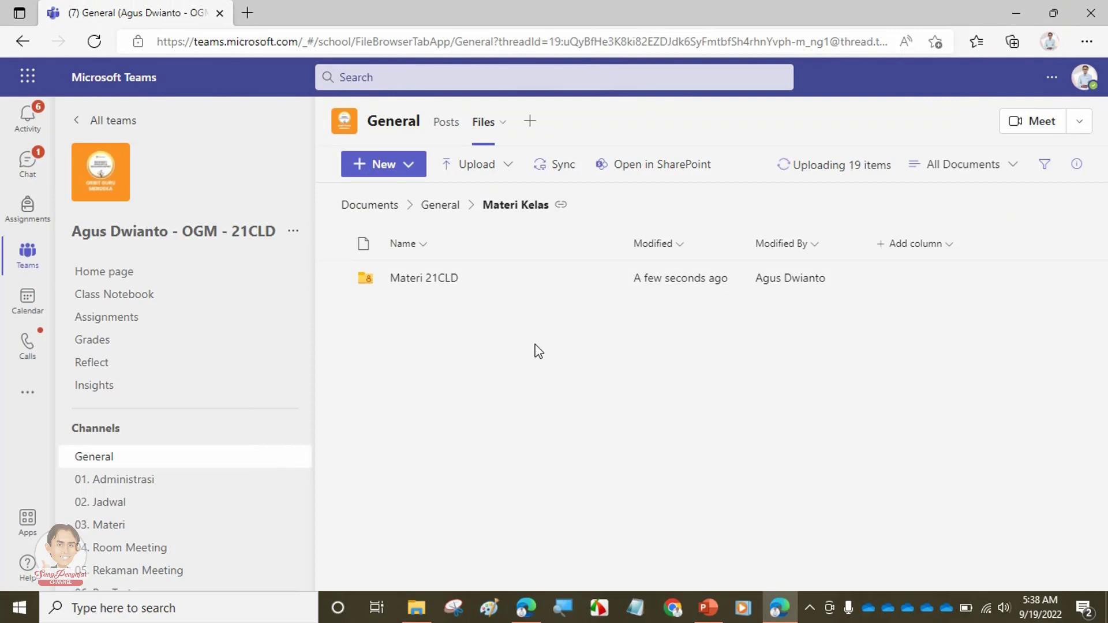
# Check the uploaded Materi 21CLD folder by viewing its Pertemuan 1, 2 and 3 subfolders, and dismiss the upload summary
pyautogui.click(413, 279)
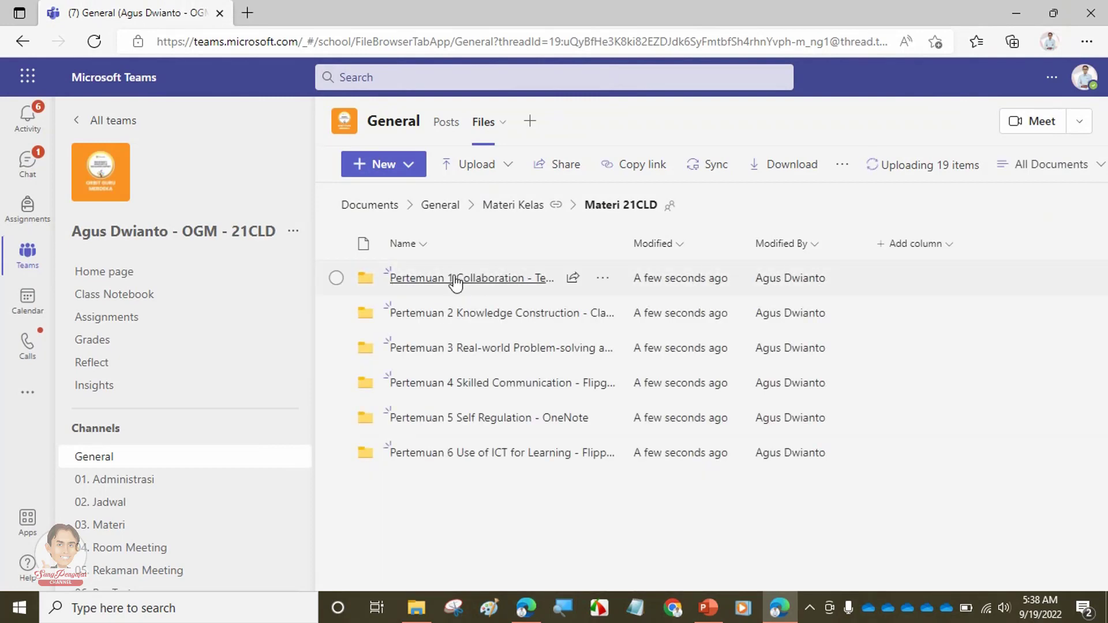
pyautogui.click(449, 278)
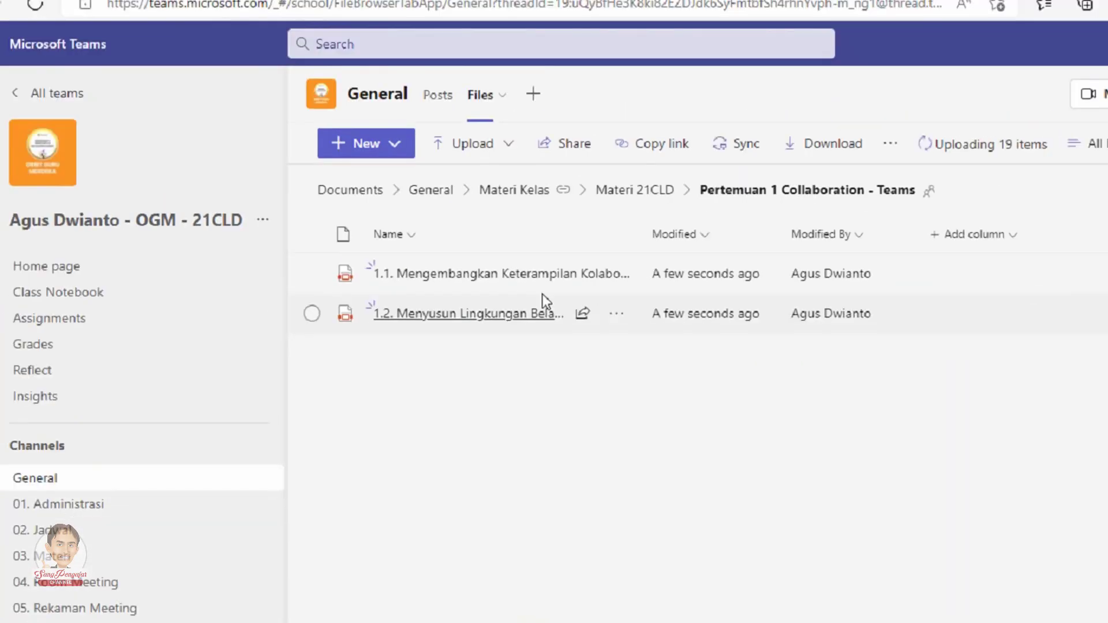
pyautogui.click(635, 192)
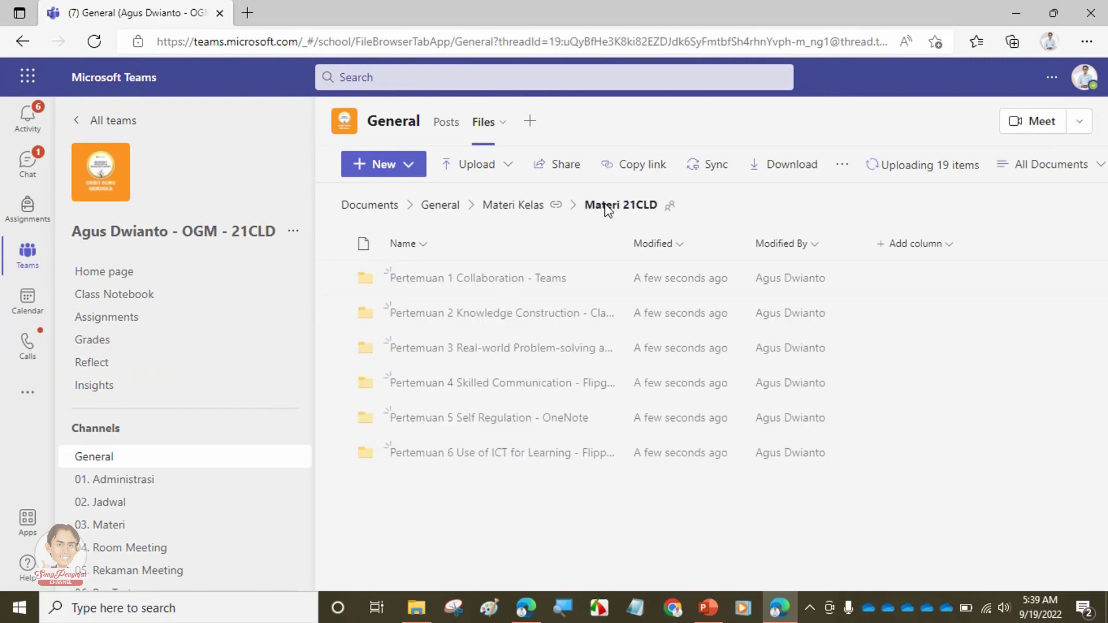
pyautogui.click(483, 316)
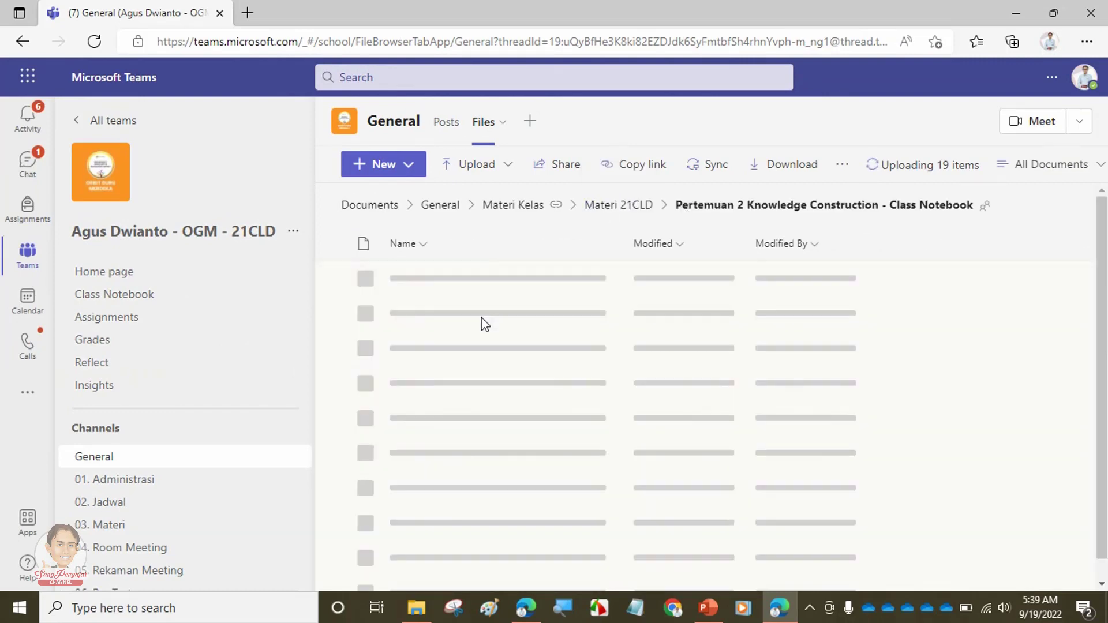
pyautogui.click(623, 206)
pyautogui.click(479, 348)
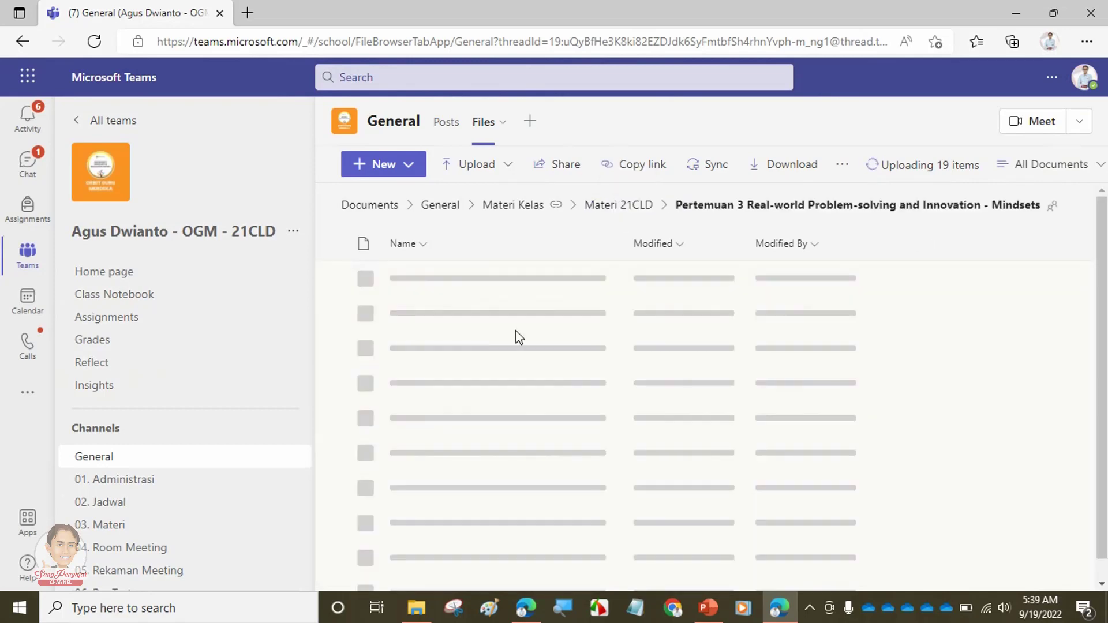
pyautogui.click(611, 206)
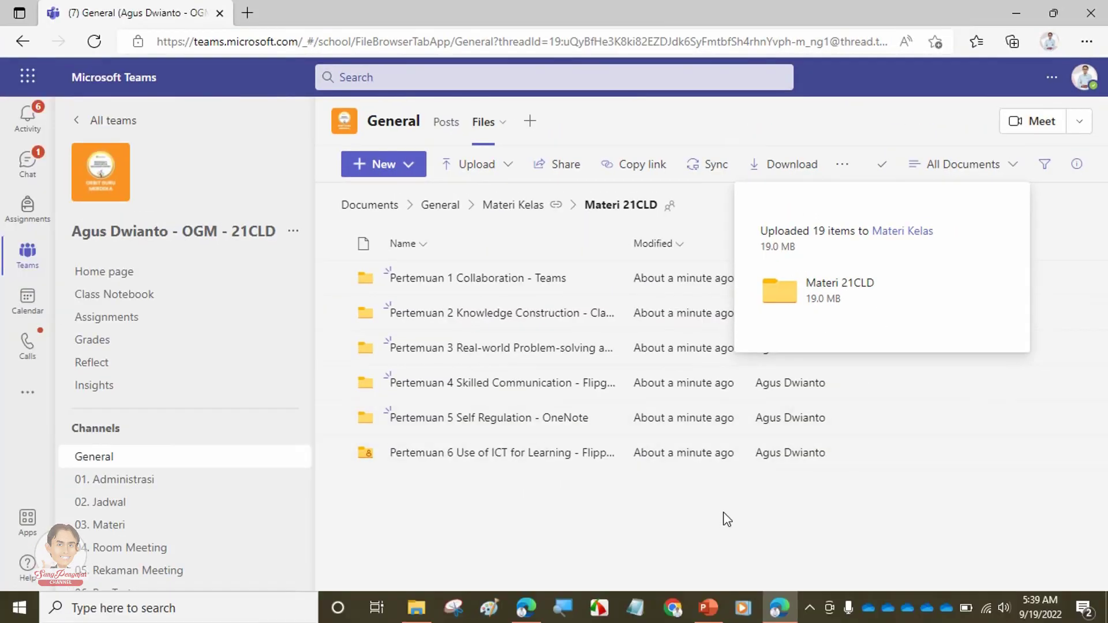
pyautogui.click(724, 521)
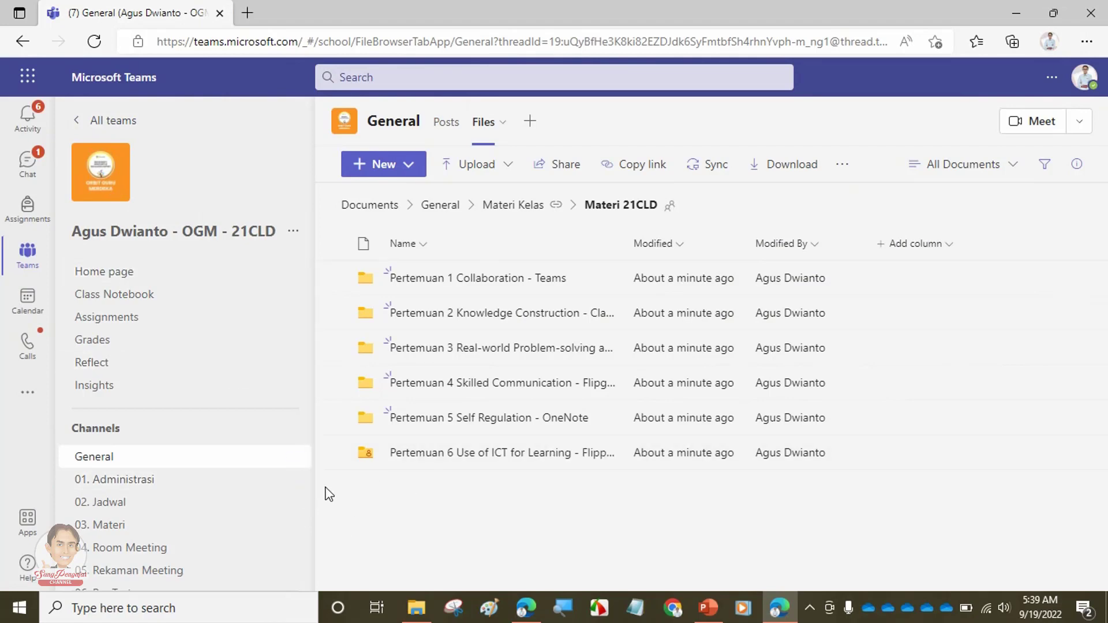
# Open the 01. Administrasi channel and turn its channel moderation on in the channel management settings
pyautogui.moveTo(309, 428); pyautogui.dragTo(310, 507)
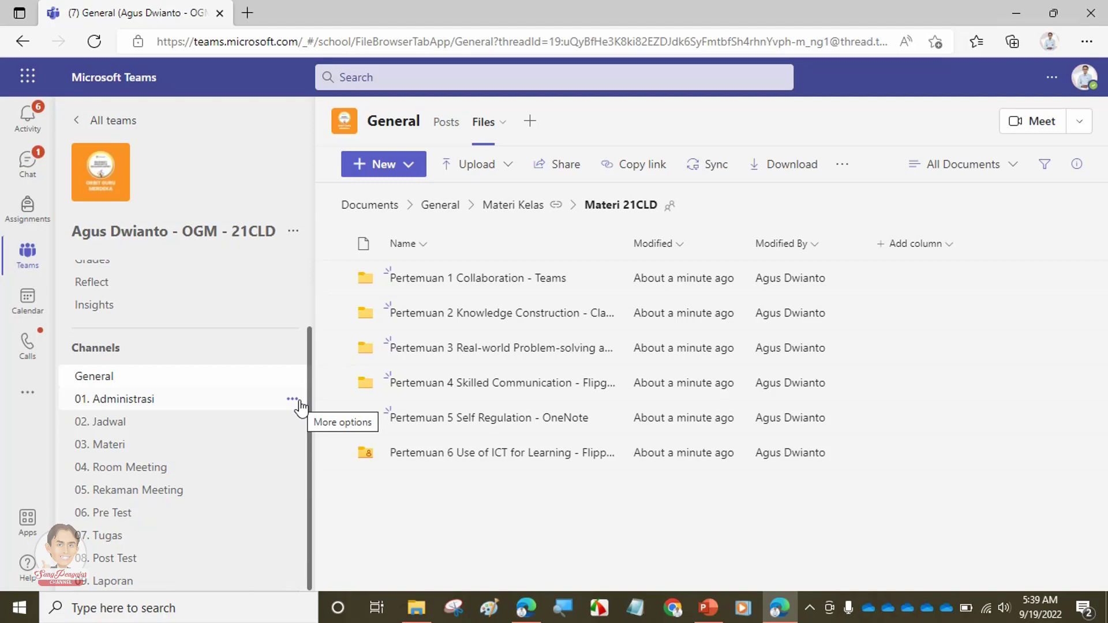
pyautogui.click(117, 406)
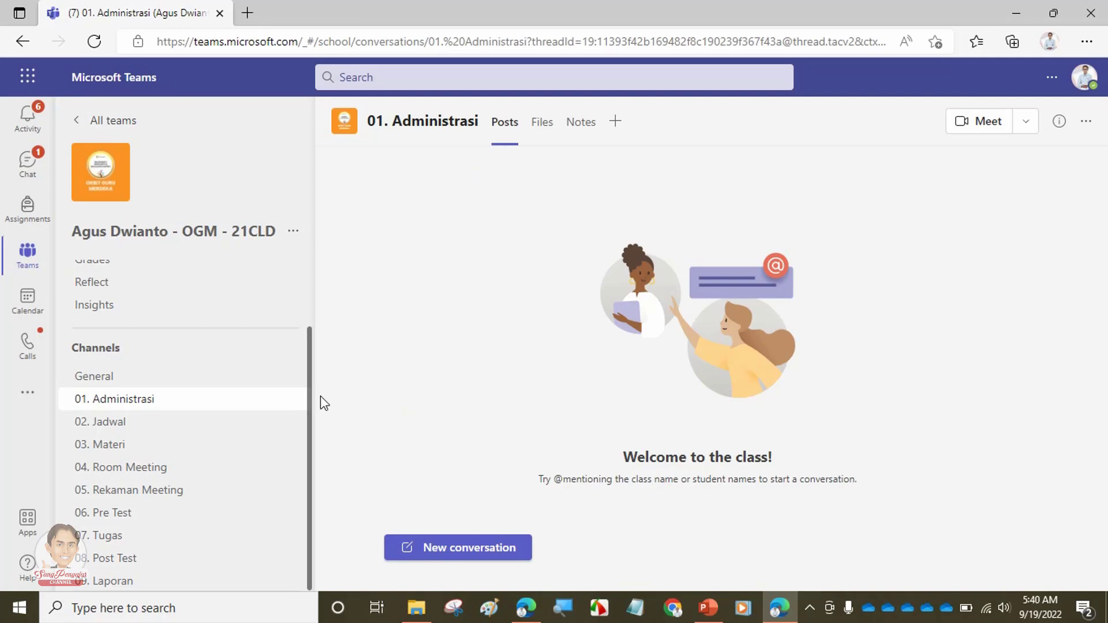
pyautogui.moveTo(297, 402)
pyautogui.click(293, 403)
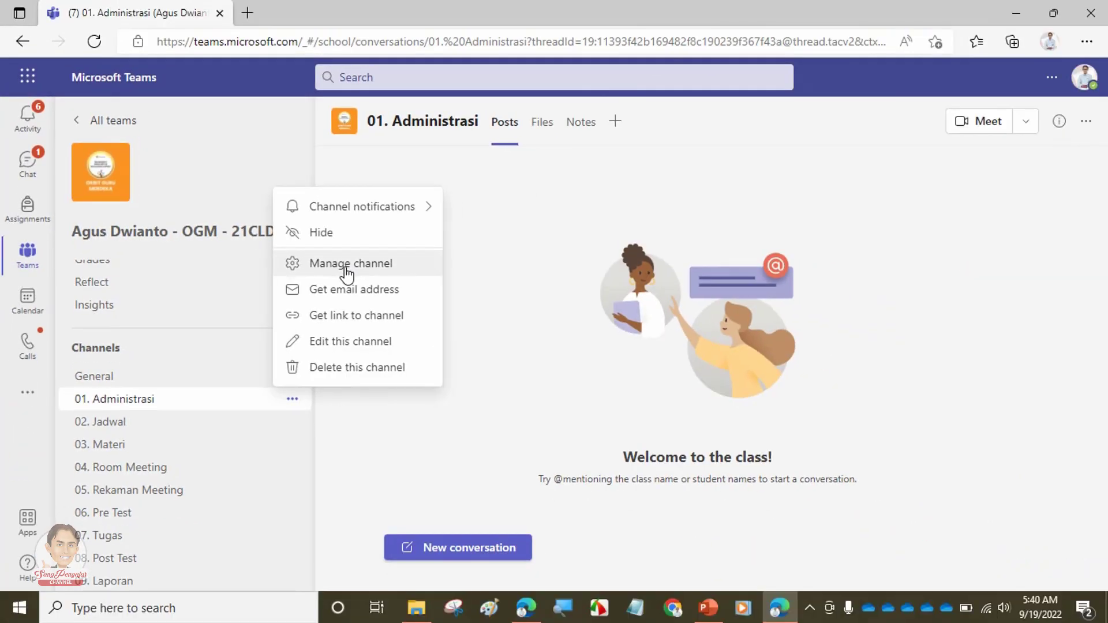
pyautogui.click(347, 269)
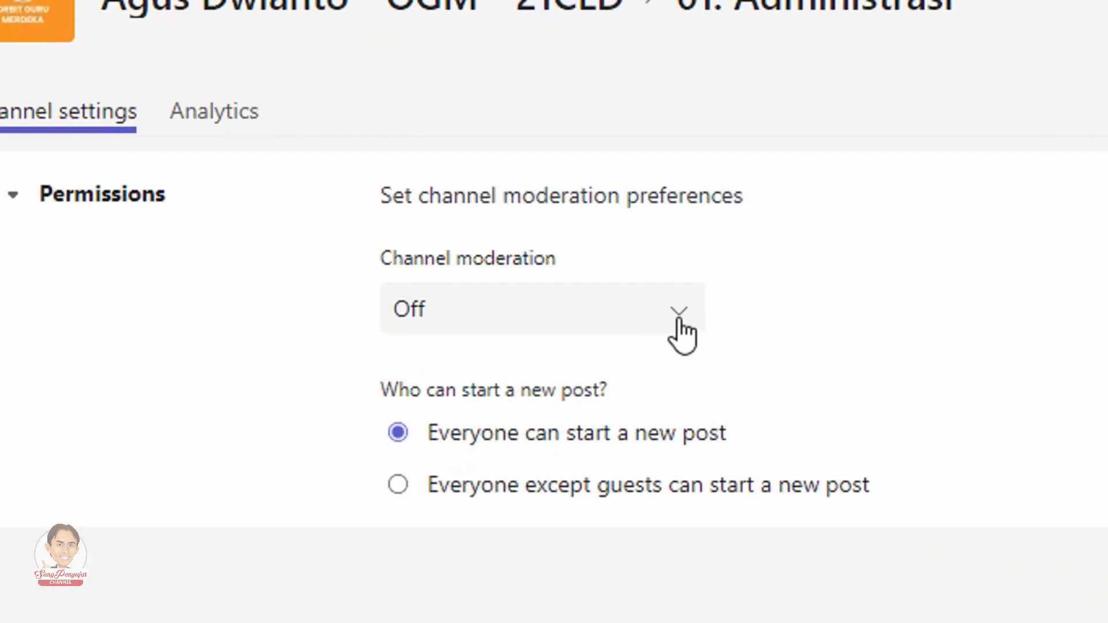
pyautogui.click(678, 321)
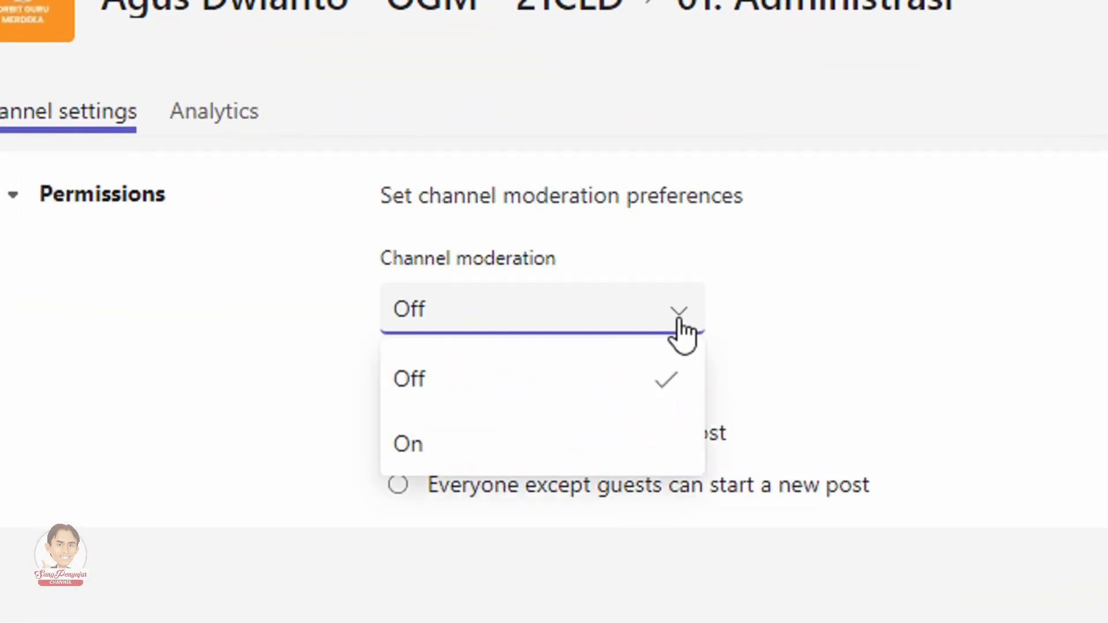
pyautogui.click(531, 452)
# Check which team owners are the moderators of the 01. Administrasi channel and review its member permissions
pyautogui.click(477, 455)
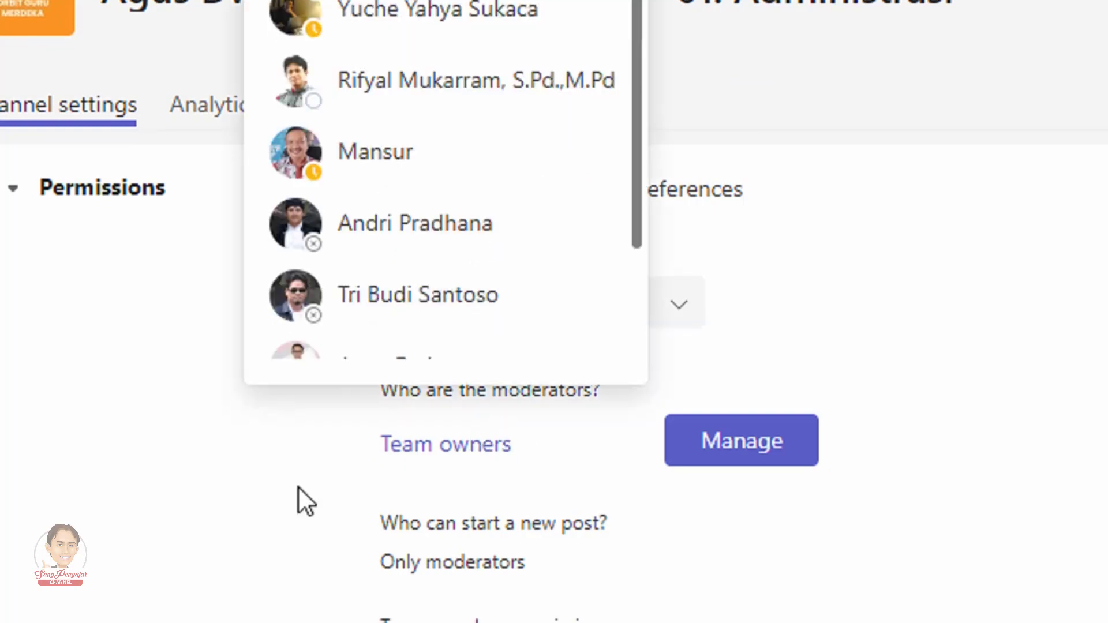
pyautogui.click(232, 464)
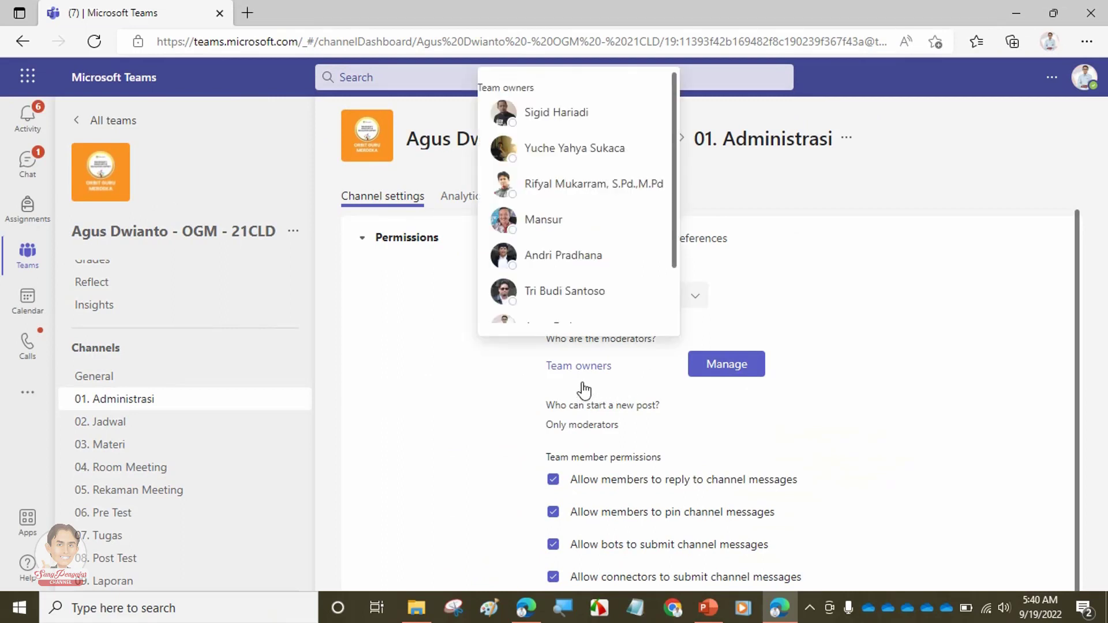
pyautogui.scroll(-1, 662, 479)
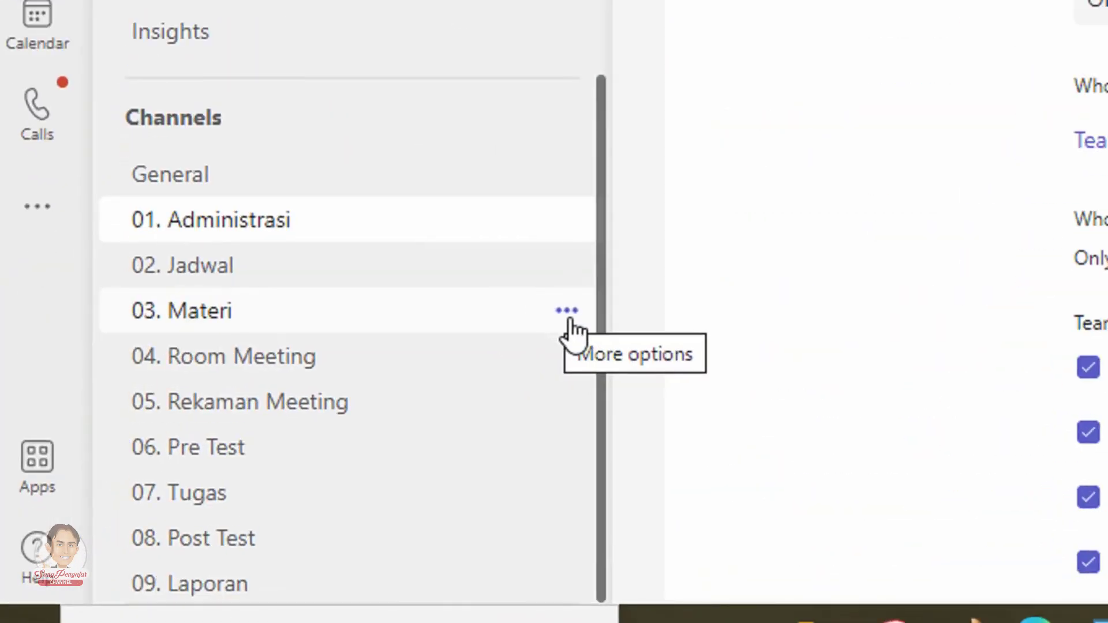
# Turn channel moderation on for the 03. Materi channel
pyautogui.click(568, 317)
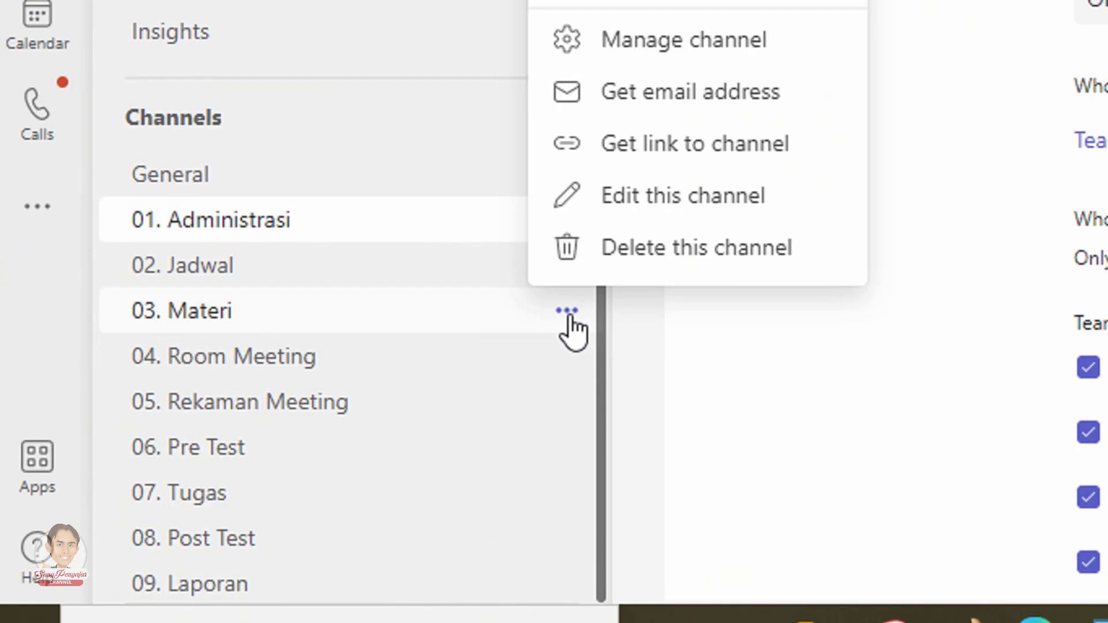
pyautogui.click(704, 38)
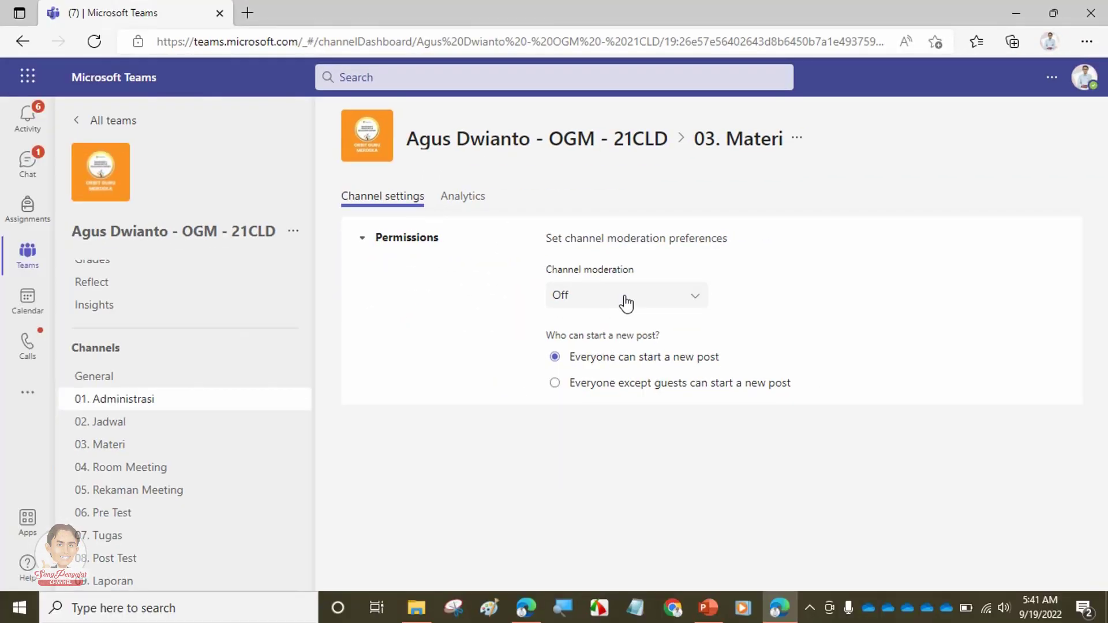
pyautogui.click(342, 399)
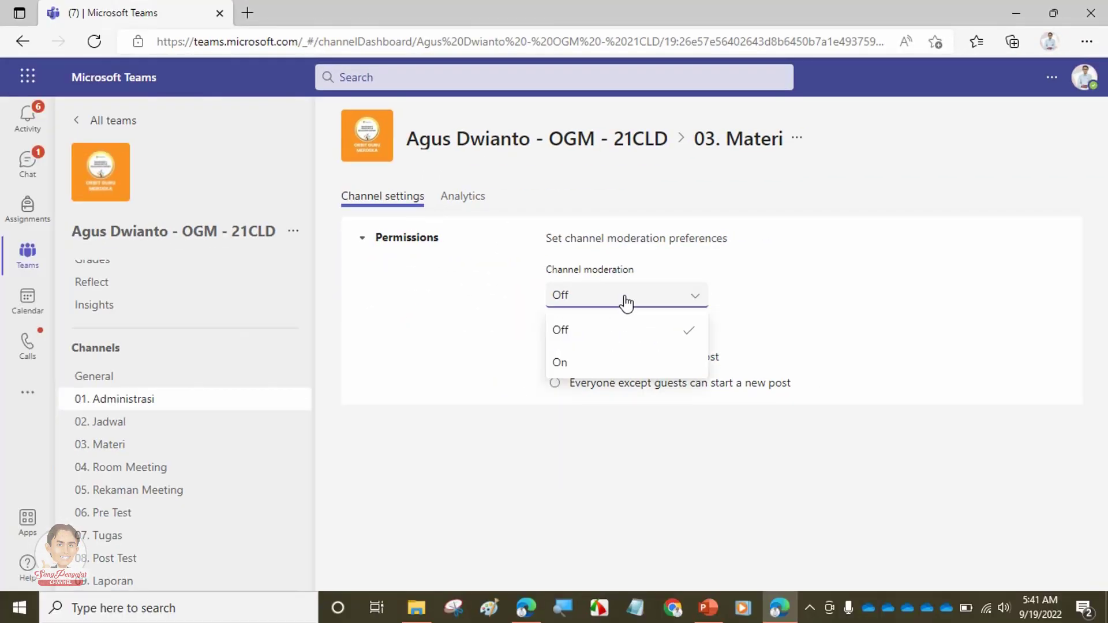
pyautogui.click(606, 363)
pyautogui.moveTo(609, 365)
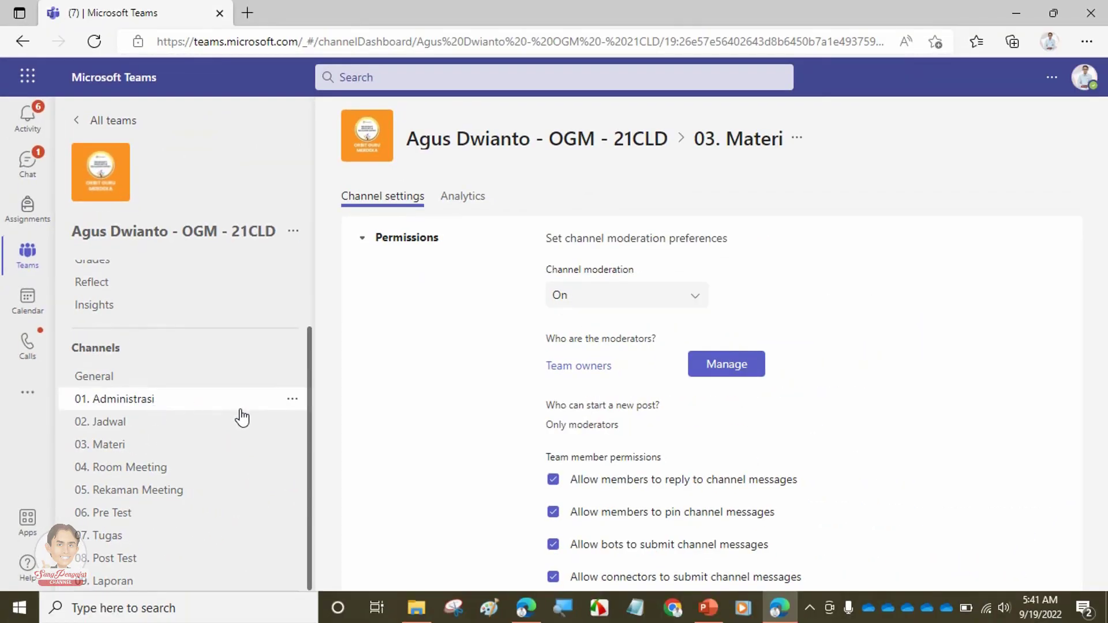
# View the renamed class's 03. Materi channel, and open the 03. Materi channel of the original OGM - 21CLD class
pyautogui.click(110, 445)
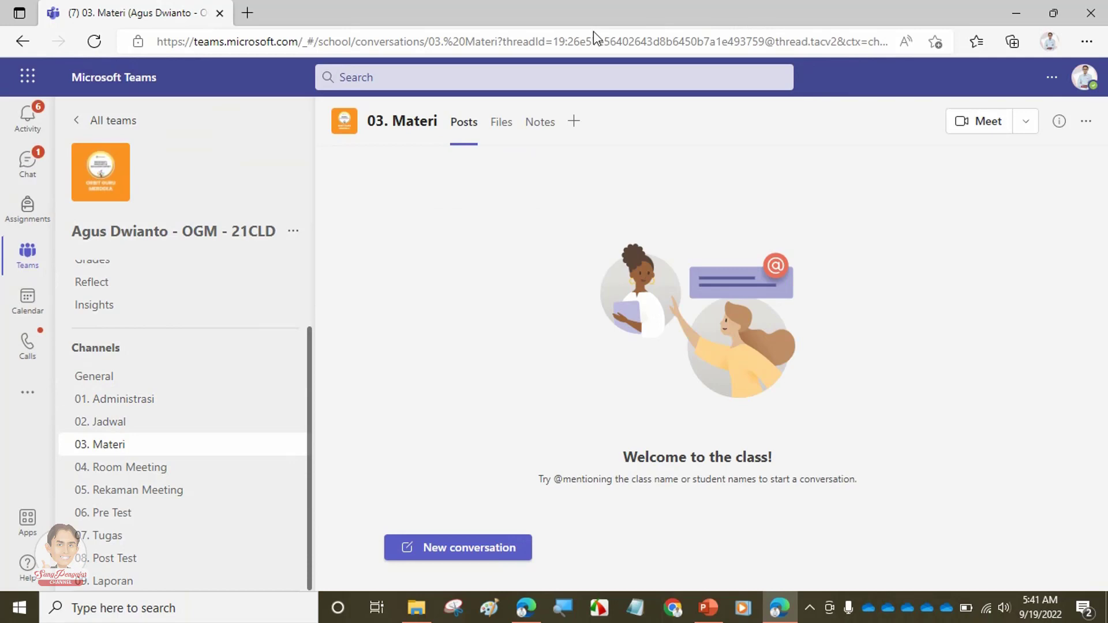
pyautogui.click(97, 122)
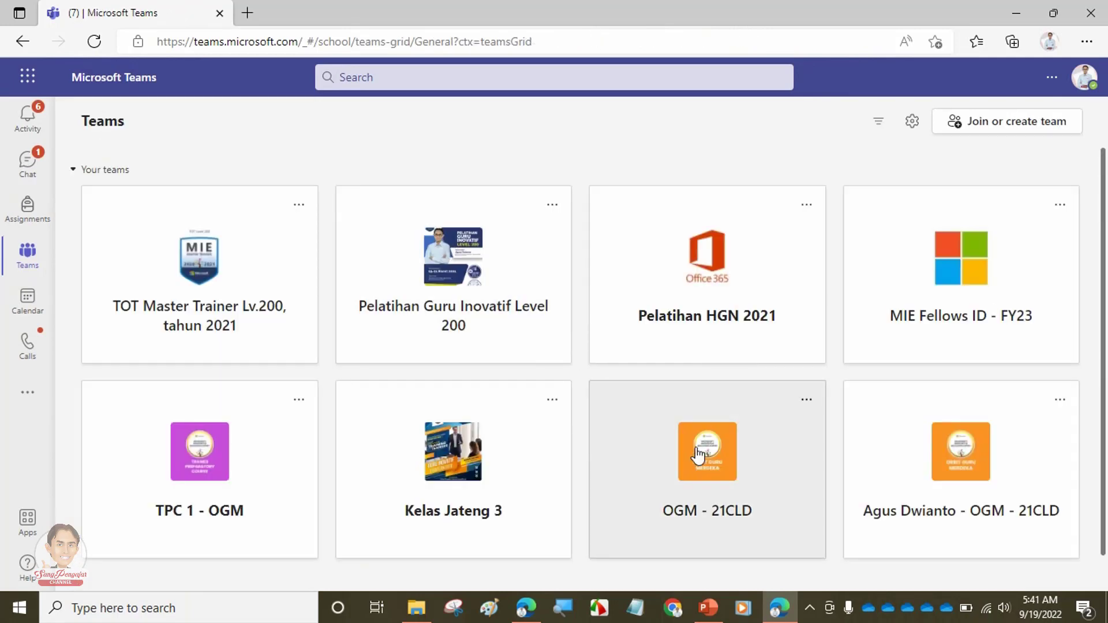
pyautogui.click(699, 455)
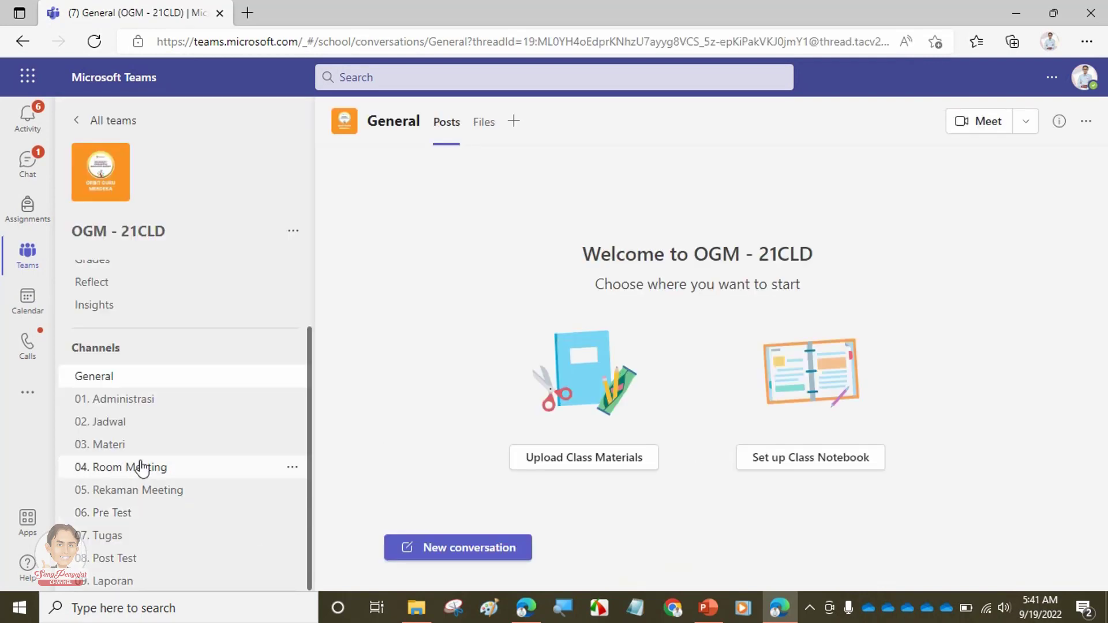
pyautogui.click(118, 445)
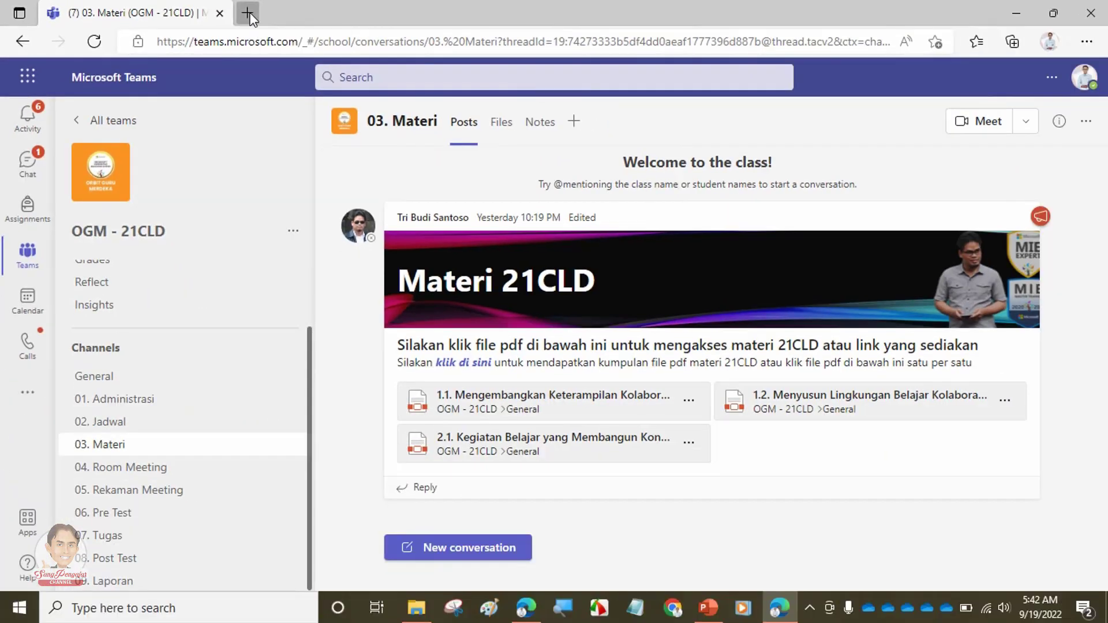
# Open teams.microsoft.com in a second browser tab and go to the 03. Materi channel of the renamed 21CLD class
pyautogui.click(266, 15)
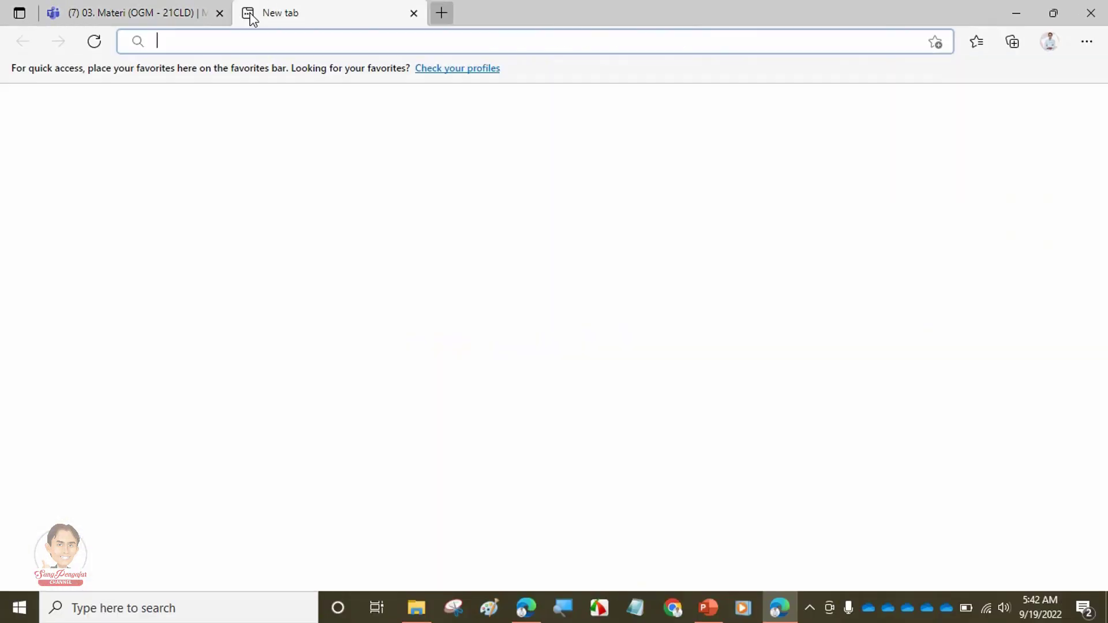
pyautogui.write('te')
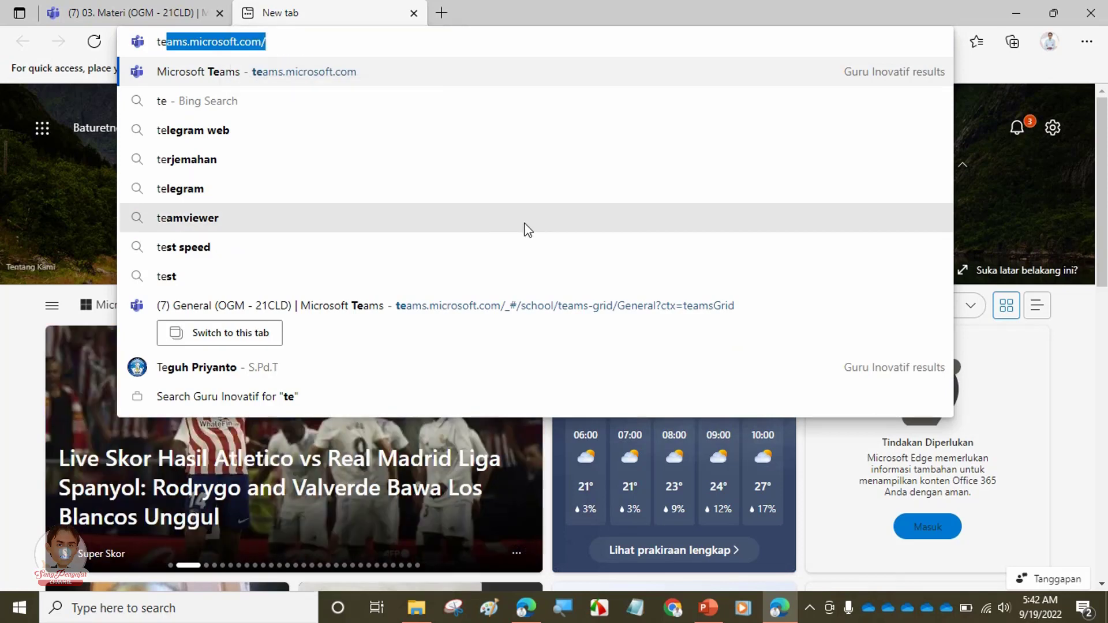
pyautogui.press('Return')
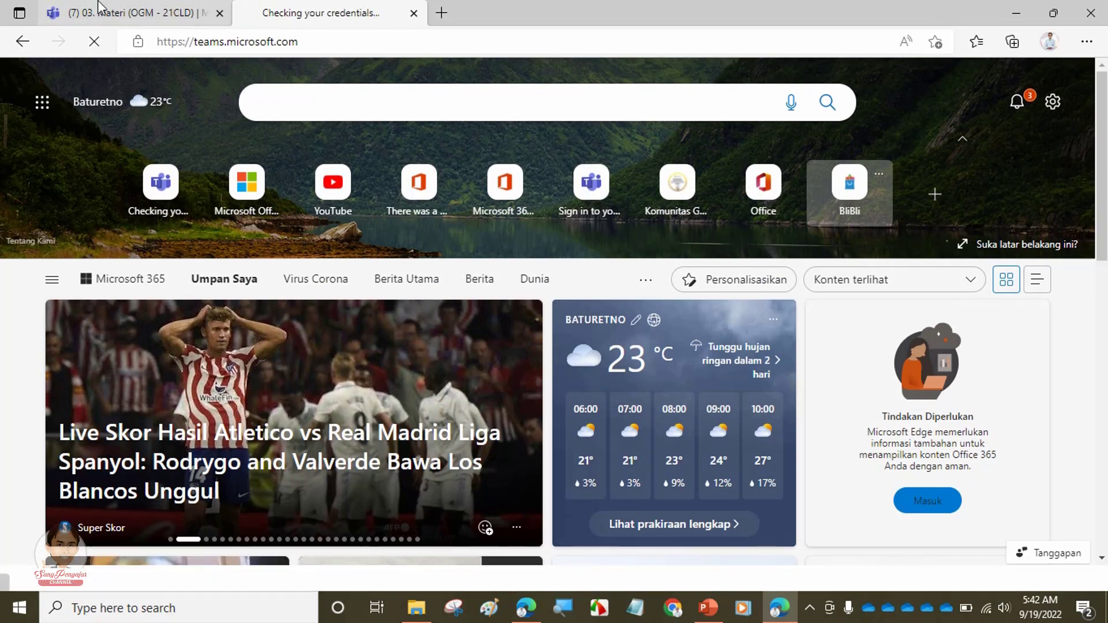
pyautogui.click(127, 13)
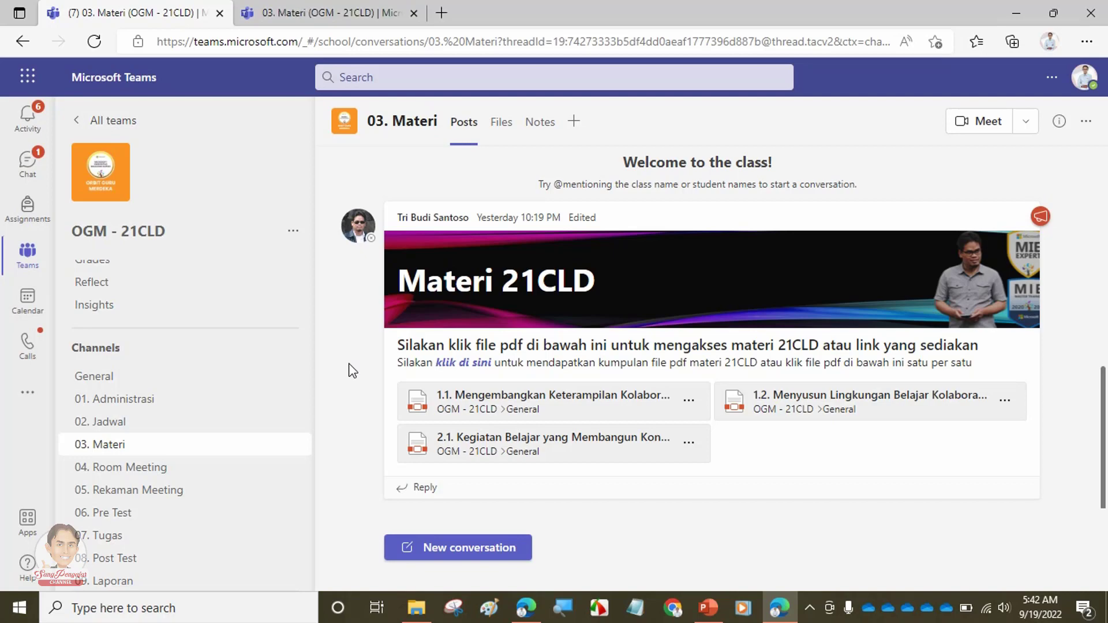
pyautogui.click(337, 11)
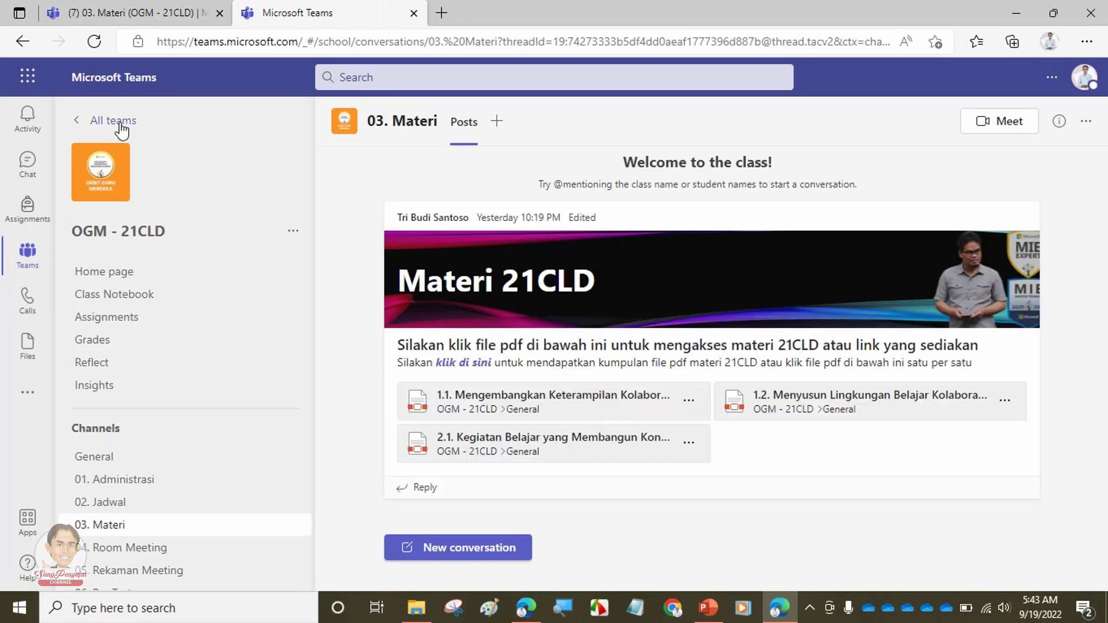
pyautogui.click(122, 127)
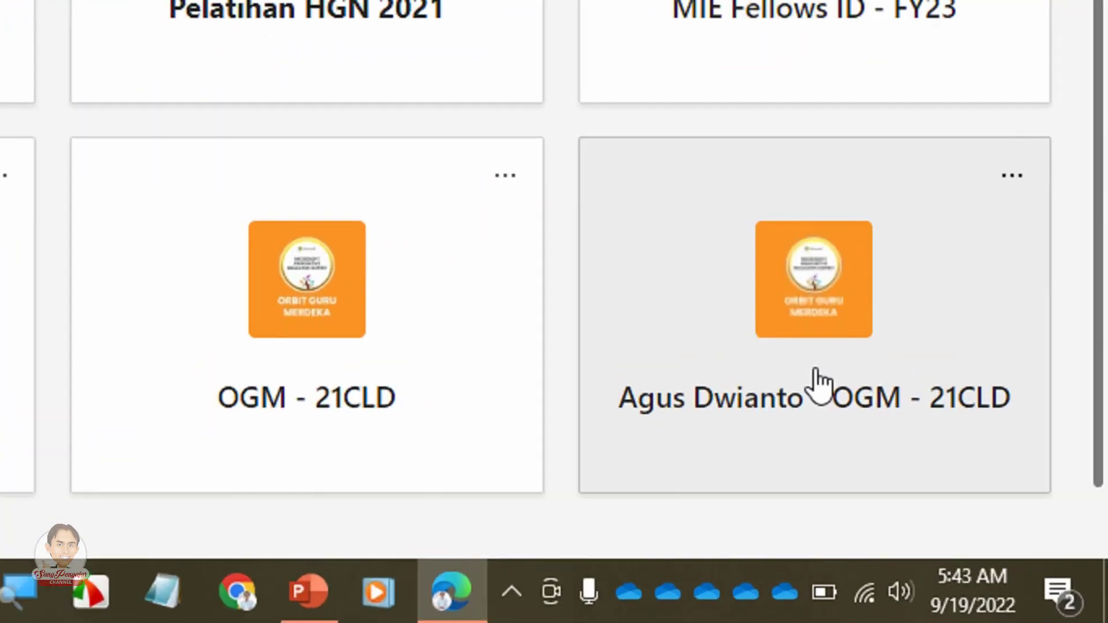
pyautogui.click(826, 311)
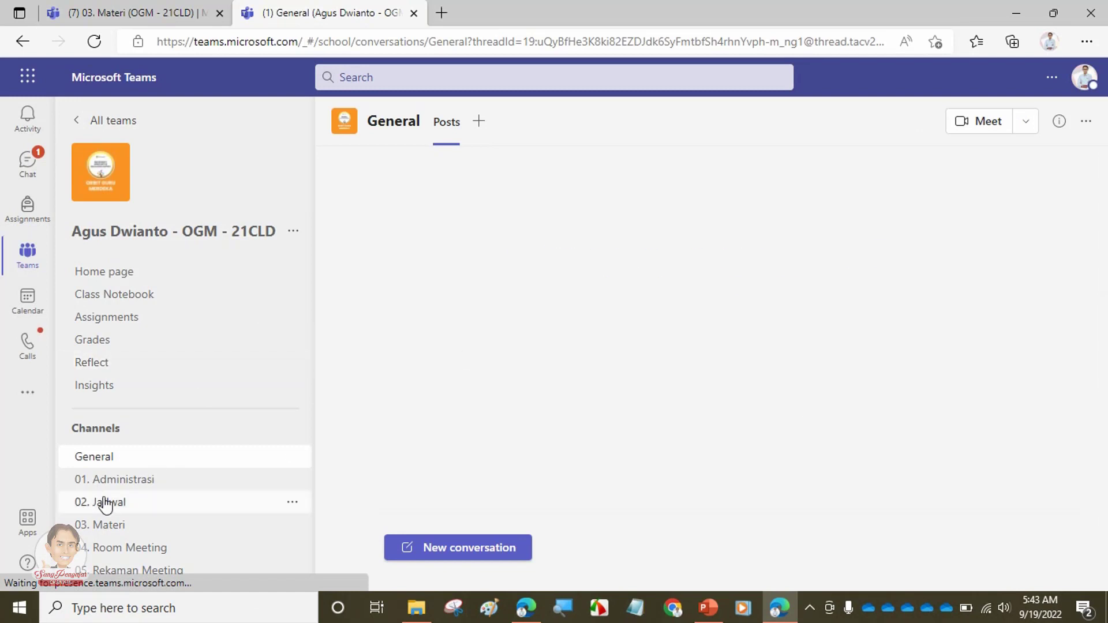
pyautogui.click(113, 532)
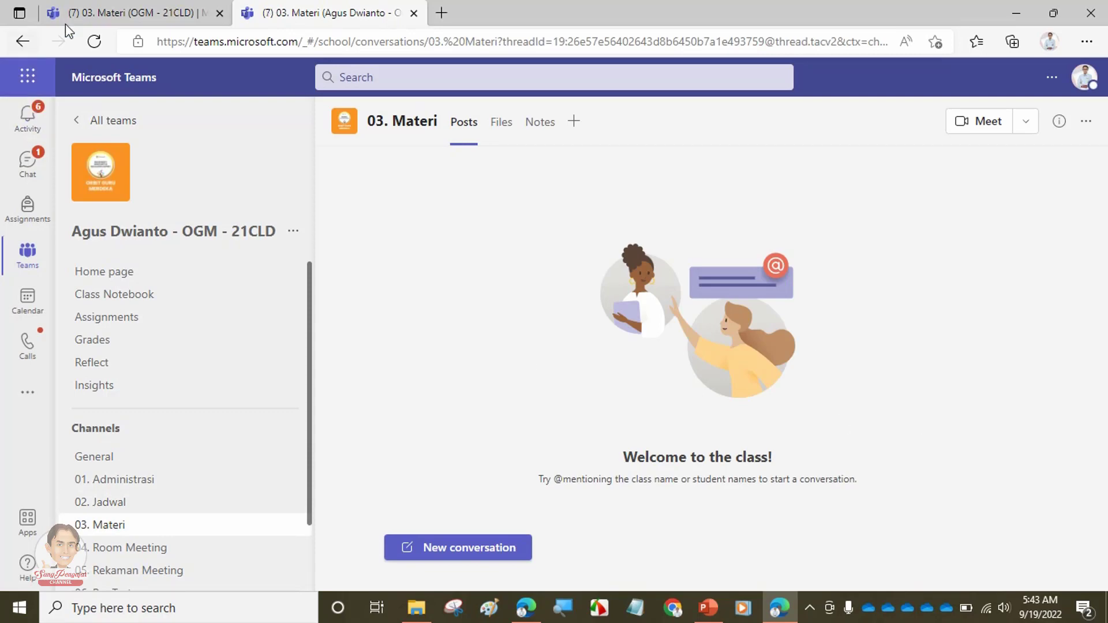
# Copy the headline "Materi 21CLD" from the announcement in the OGM - 21CLD class's 03. Materi channel
pyautogui.click(104, 12)
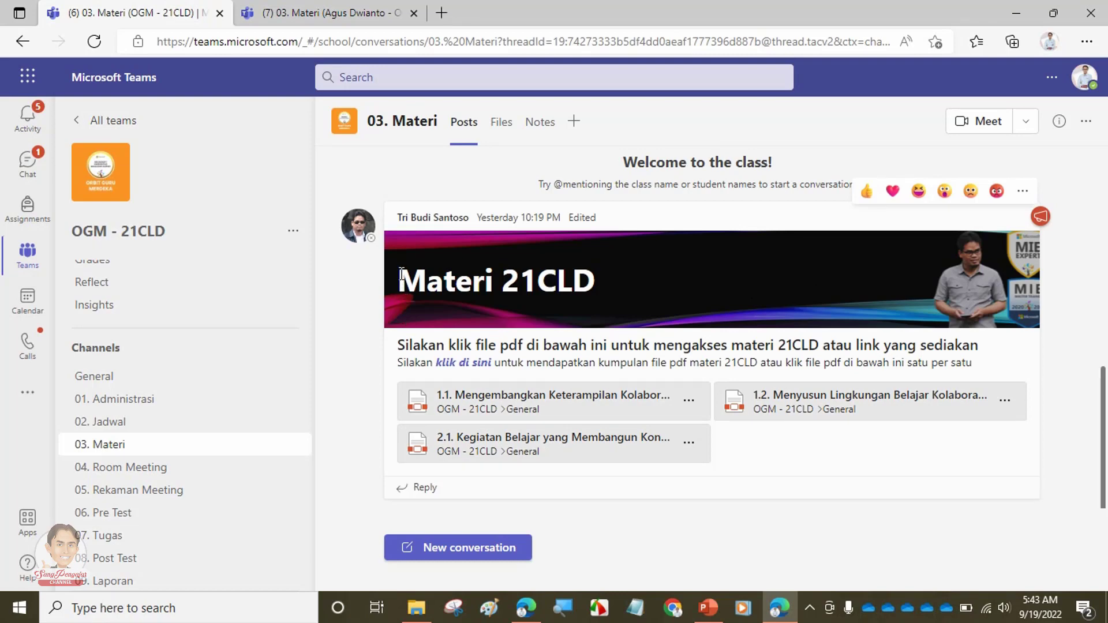
pyautogui.moveTo(401, 274); pyautogui.dragTo(641, 286)
pyautogui.hotkey('ctrl', 'c')
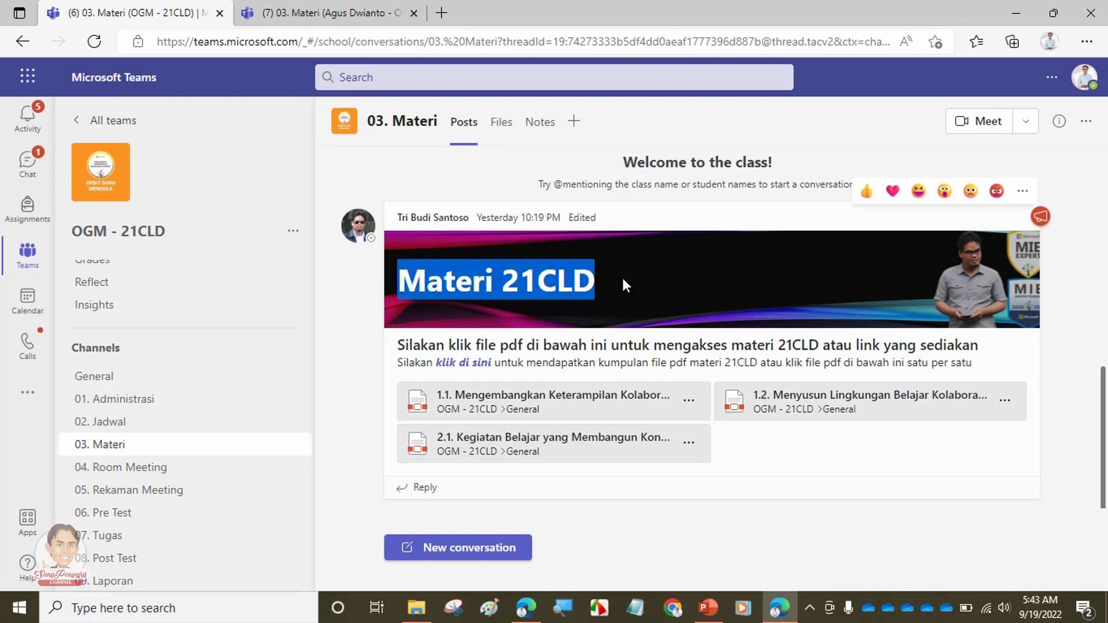
pyautogui.moveTo(621, 275)
# Start a new post in the renamed class's 03. Materi channel, expand its formatting options and make it an Announcement
pyautogui.click(316, 4)
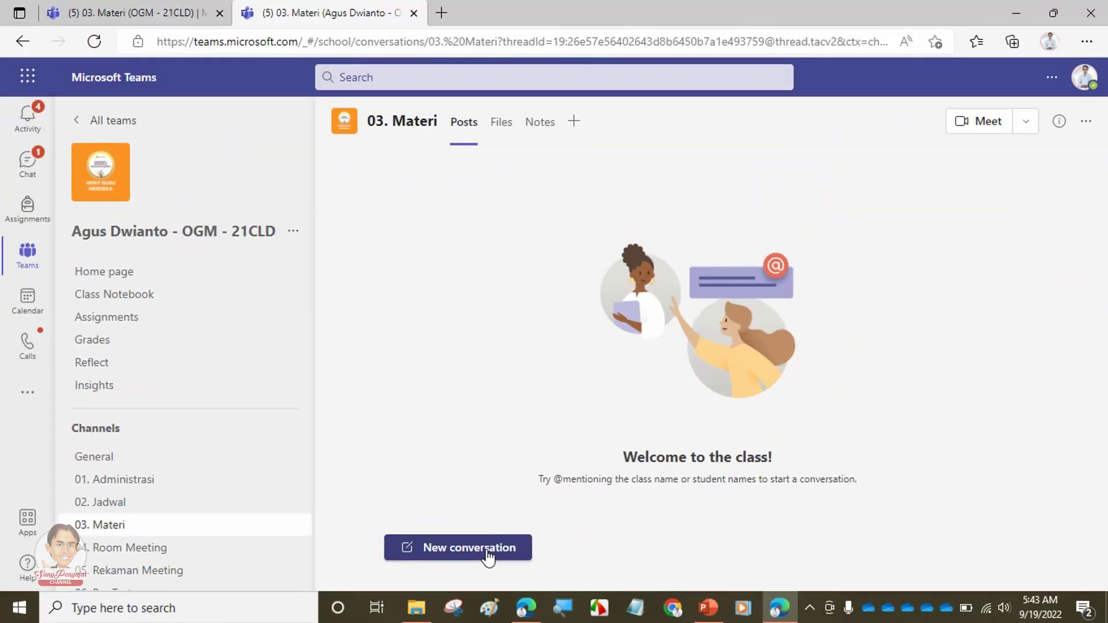
pyautogui.click(488, 555)
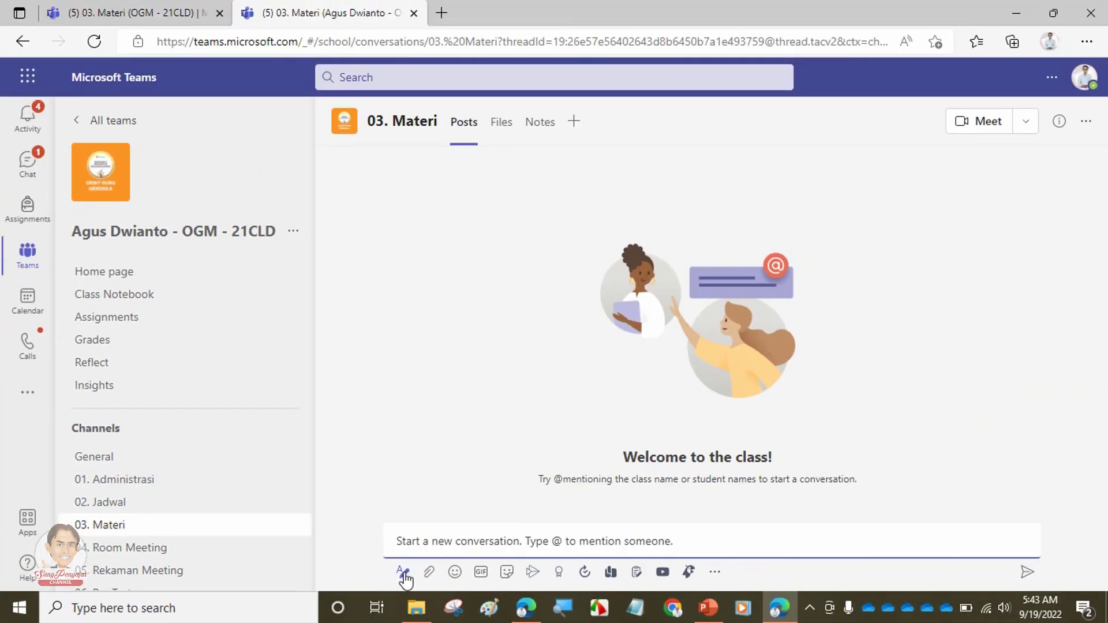
pyautogui.click(426, 568)
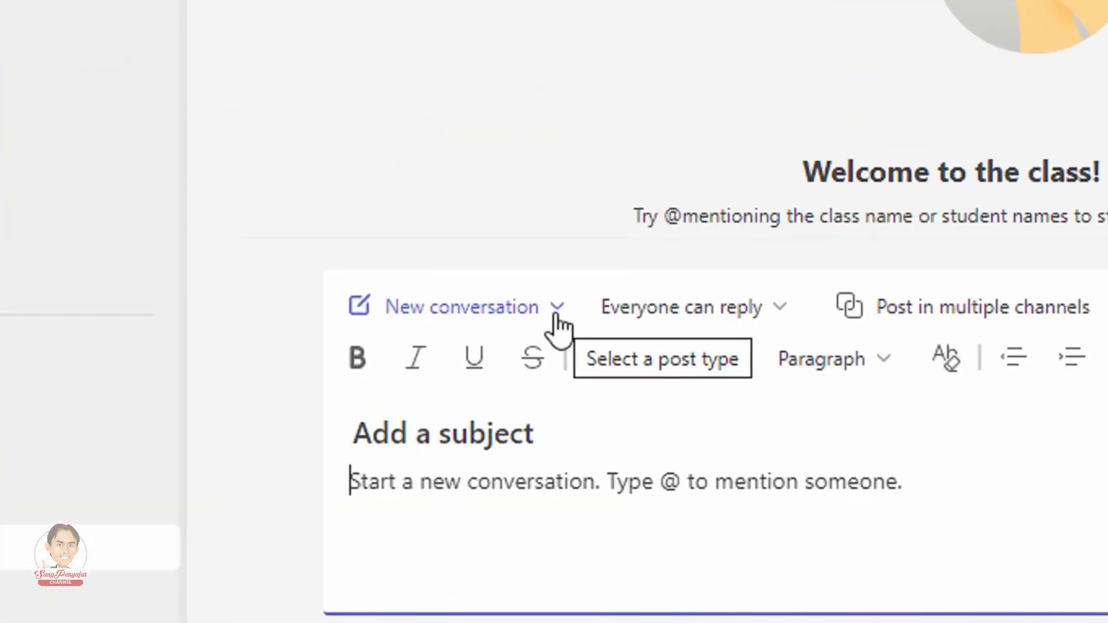
pyautogui.click(557, 308)
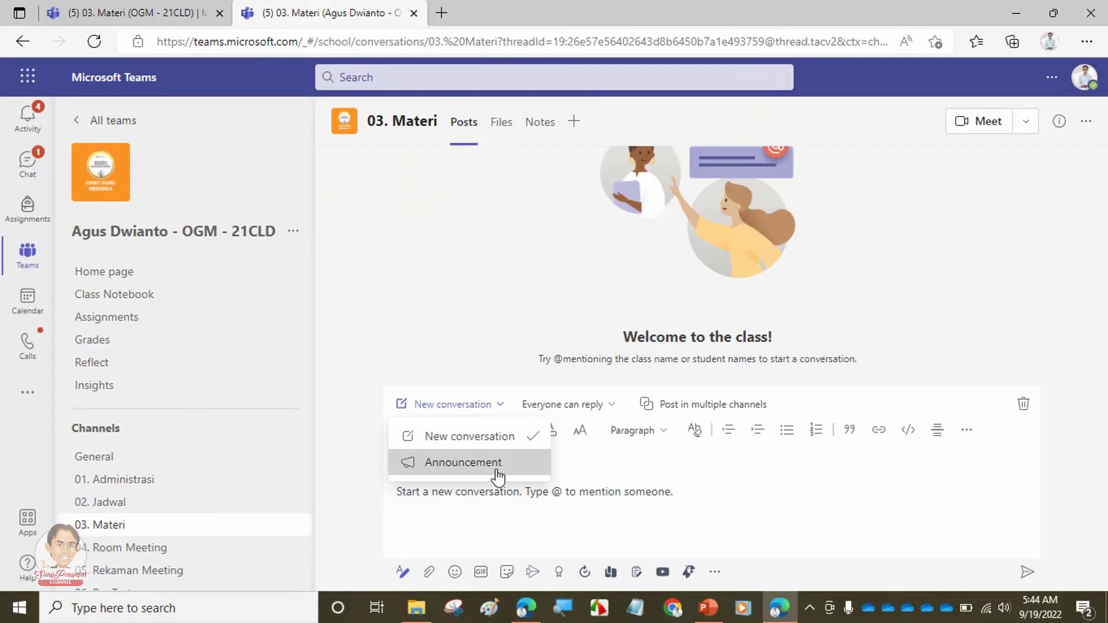
pyautogui.click(547, 440)
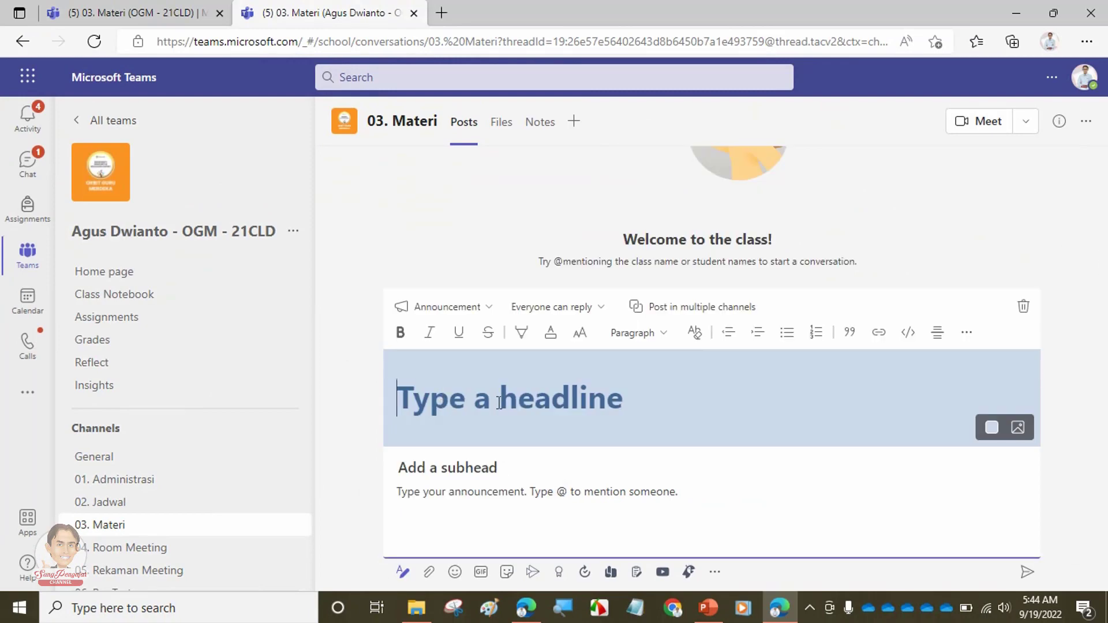
# Paste the copied text "Materi 21CLD" as the headline of the new announcement
pyautogui.click(133, 13)
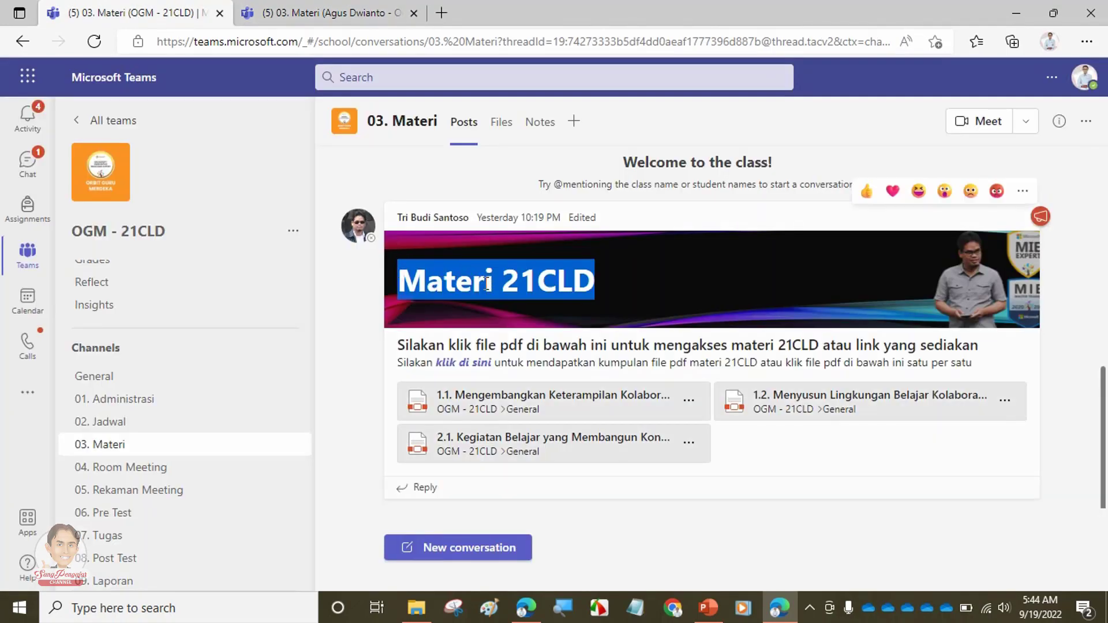
pyautogui.click(358, 11)
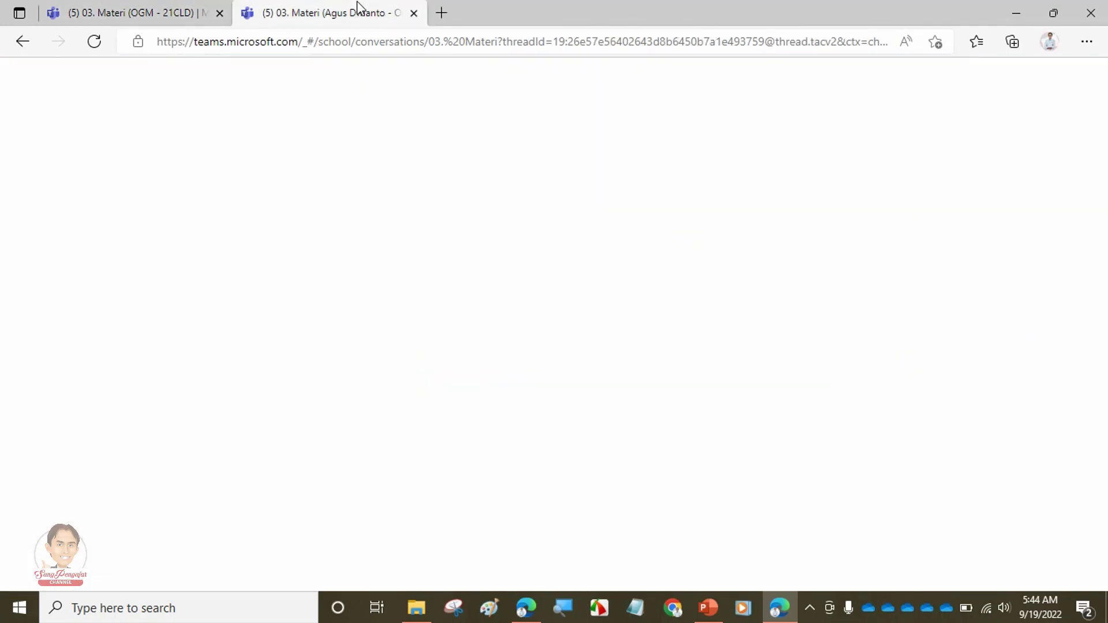
pyautogui.click(484, 398)
pyautogui.hotkey('ctrl', 'v')
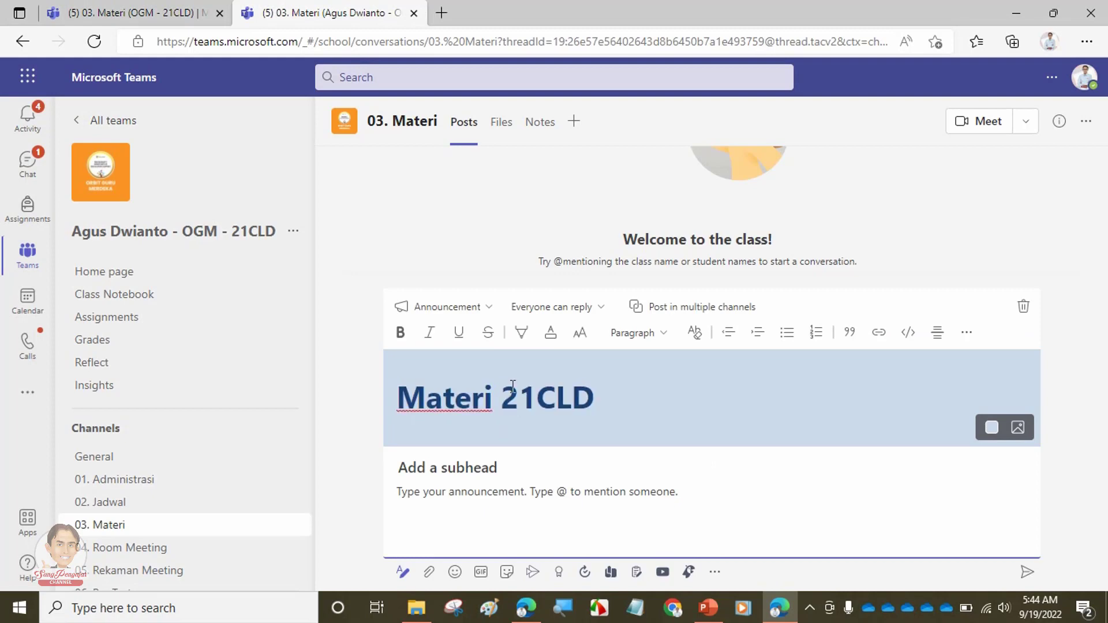
# Check the original announcement's banner in the OGM - 21CLD class, and set the new headline's background colour to dark purple after trying orange-red
pyautogui.click(133, 12)
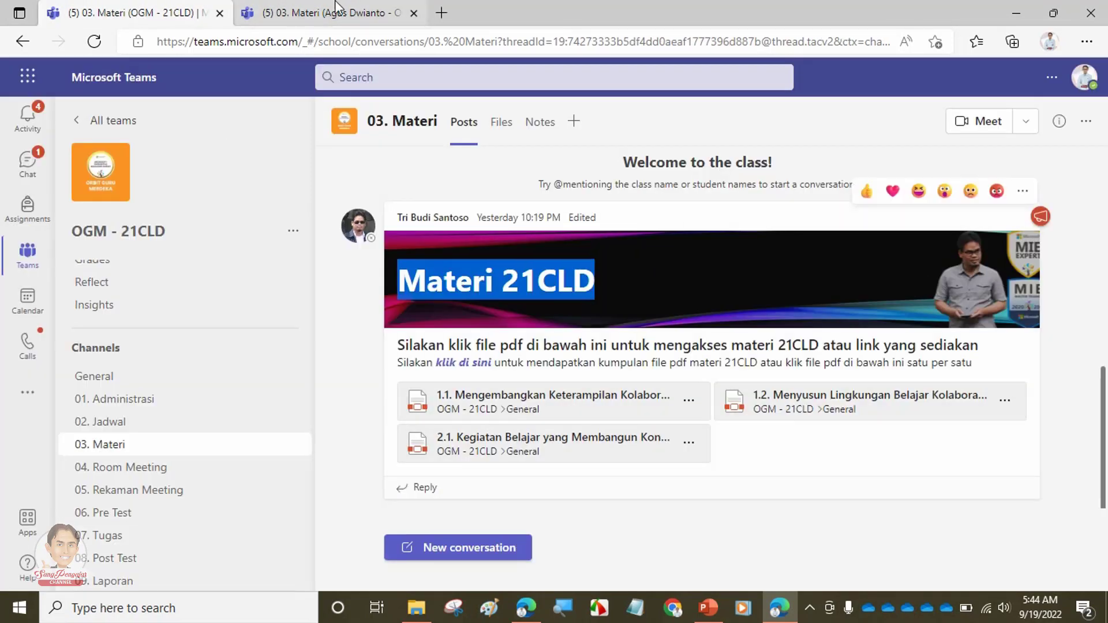
pyautogui.click(816, 269)
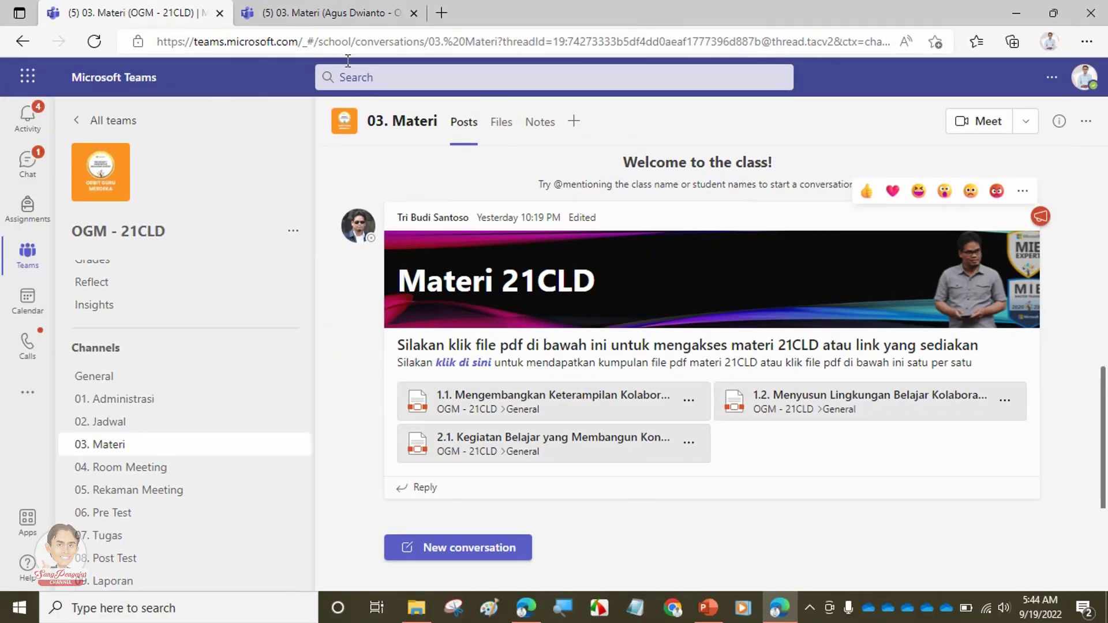
pyautogui.click(340, 12)
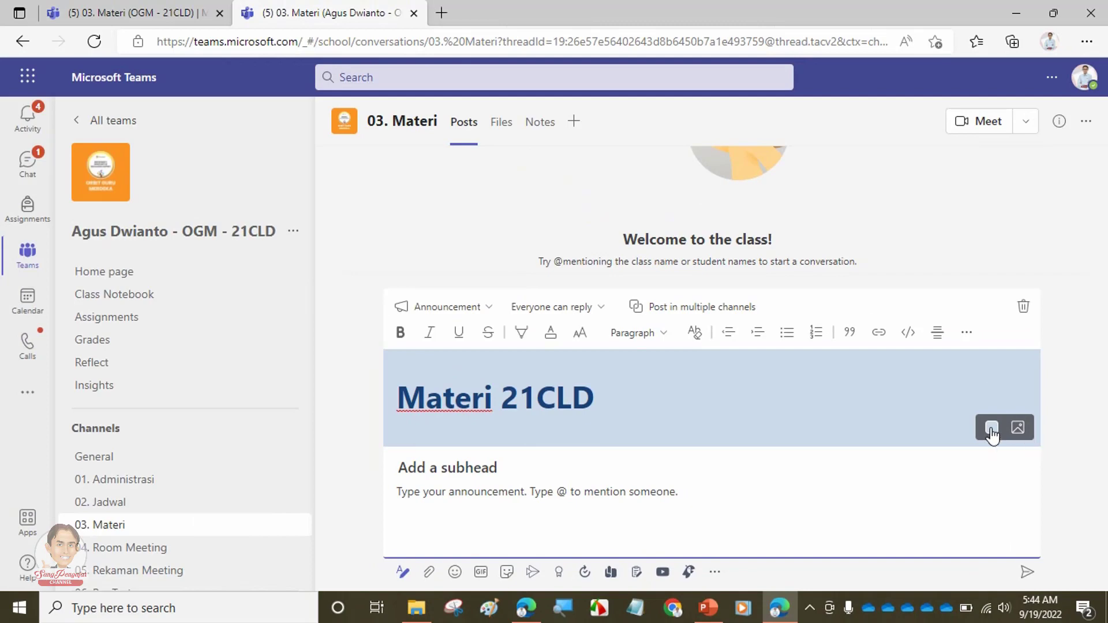
pyautogui.click(991, 430)
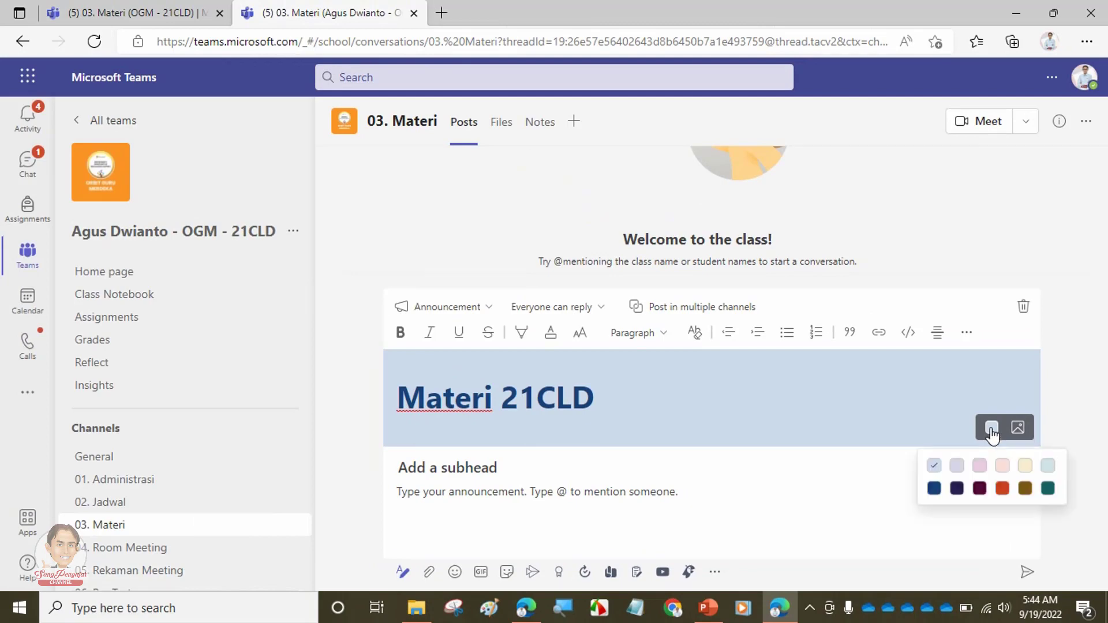
pyautogui.click(1003, 489)
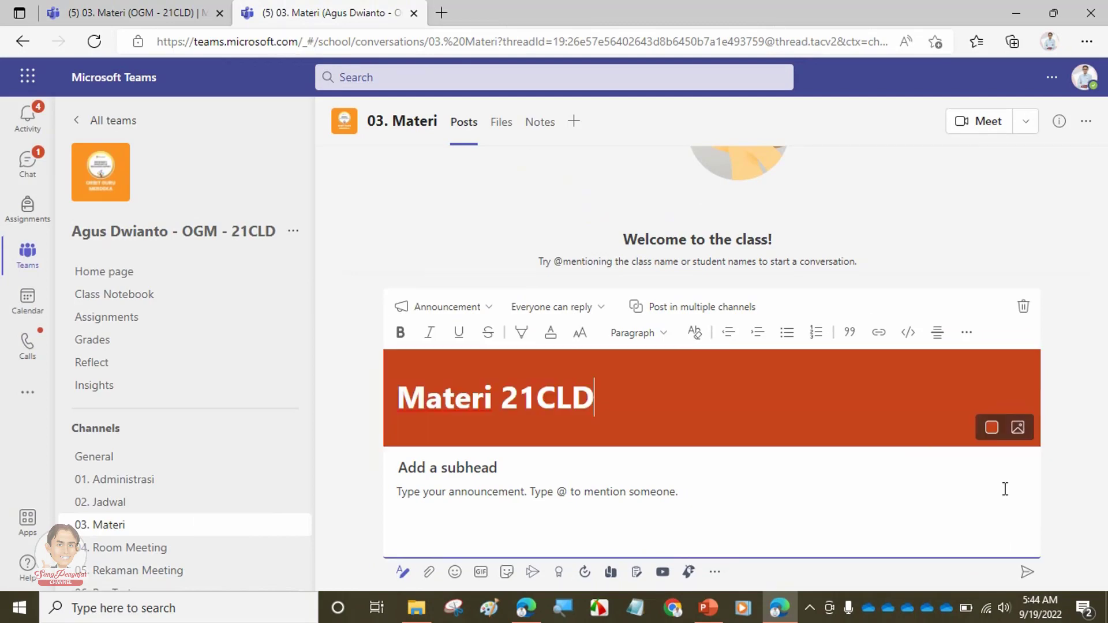
pyautogui.click(991, 428)
pyautogui.click(956, 489)
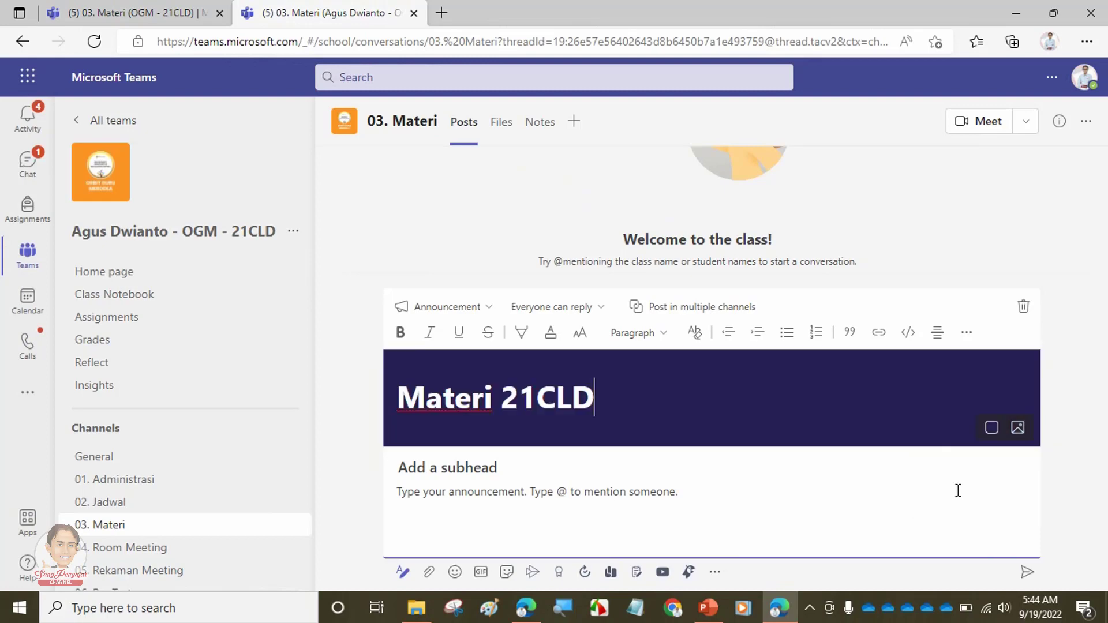
pyautogui.click(1018, 429)
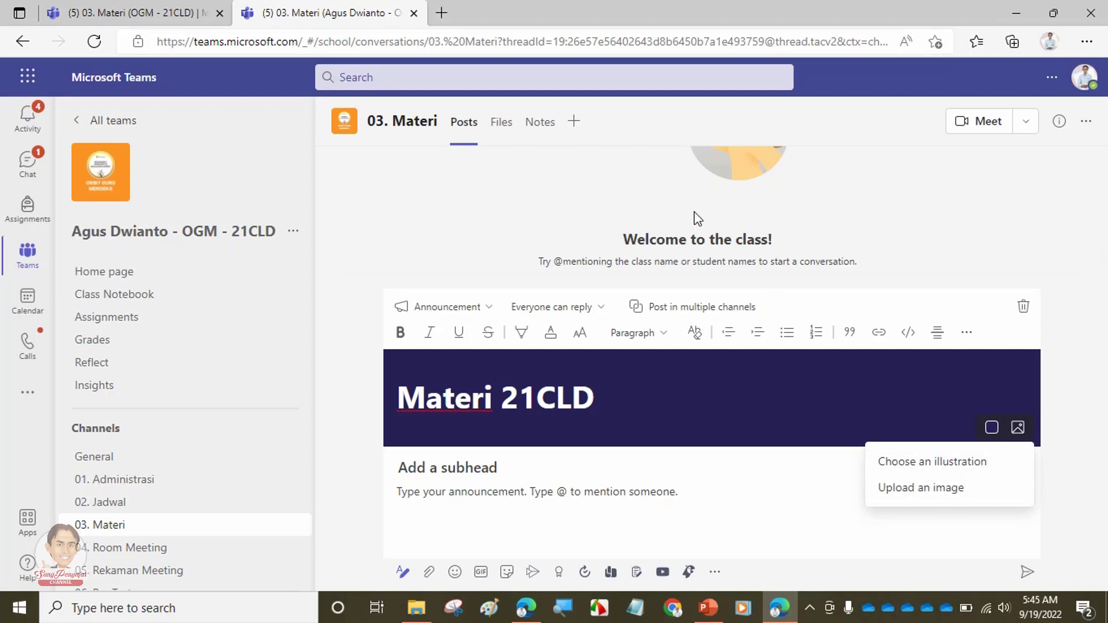
pyautogui.click(133, 8)
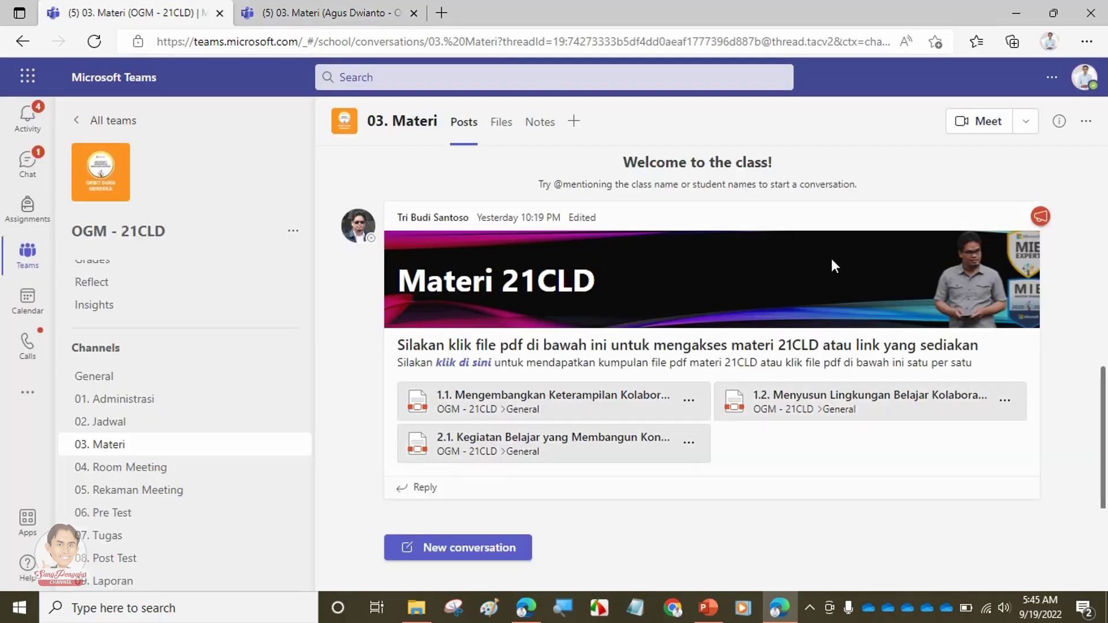
pyautogui.hotkey('ctrl', 'Tab')
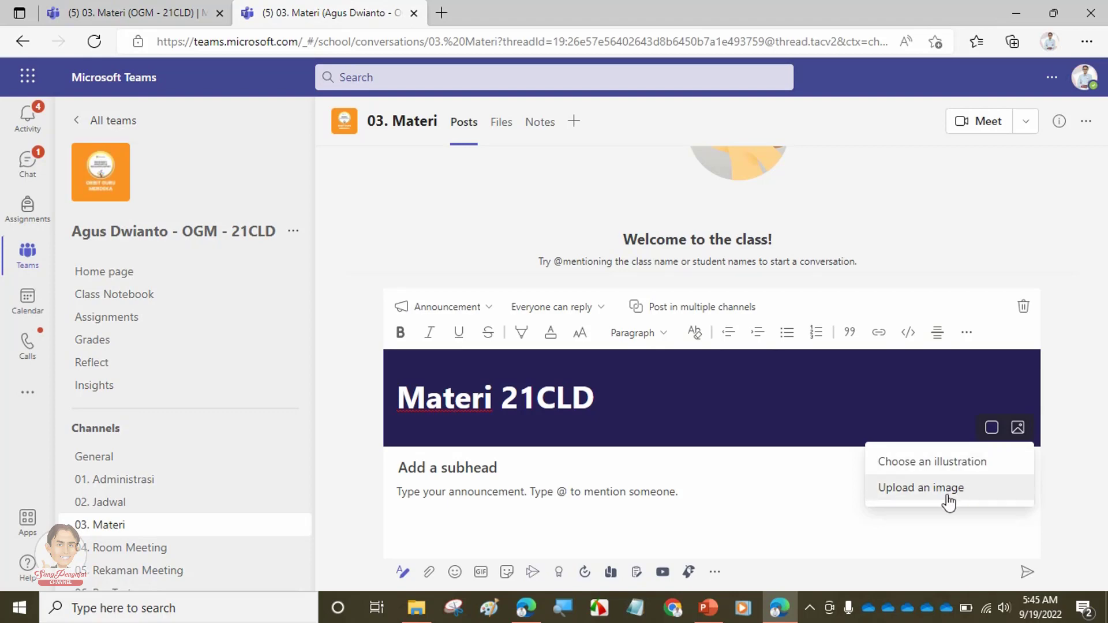
pyautogui.click(945, 488)
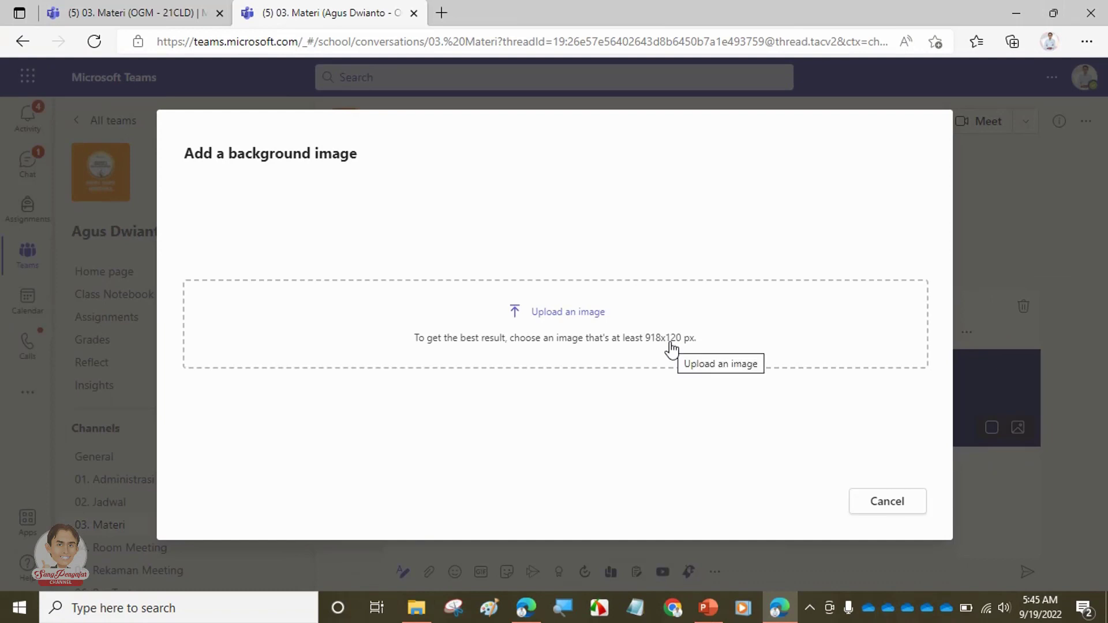
pyautogui.click(887, 502)
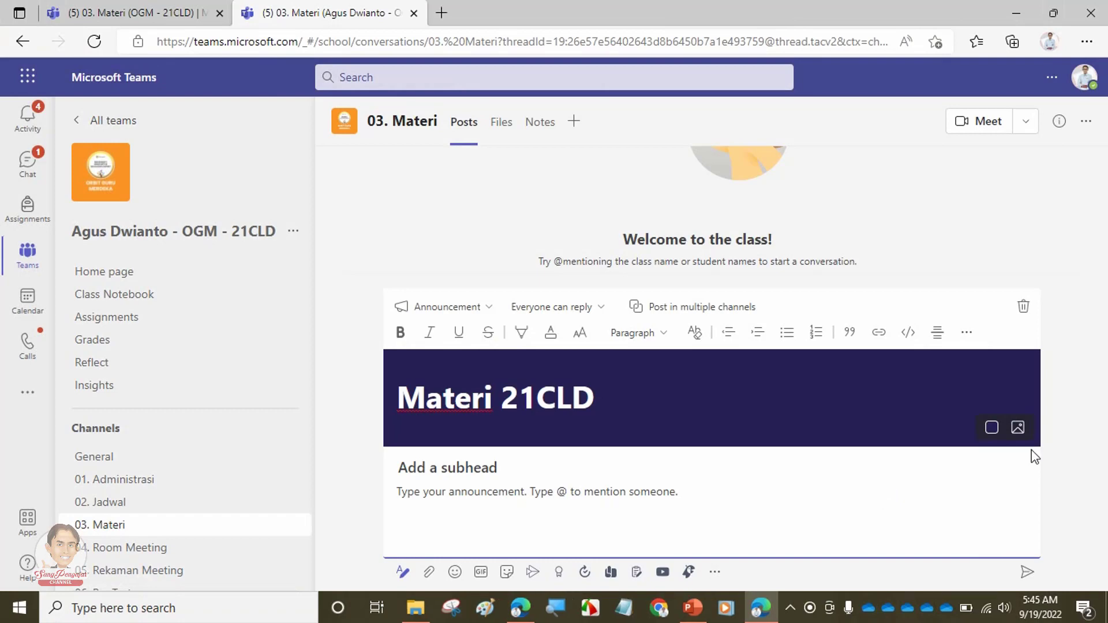
pyautogui.click(1017, 428)
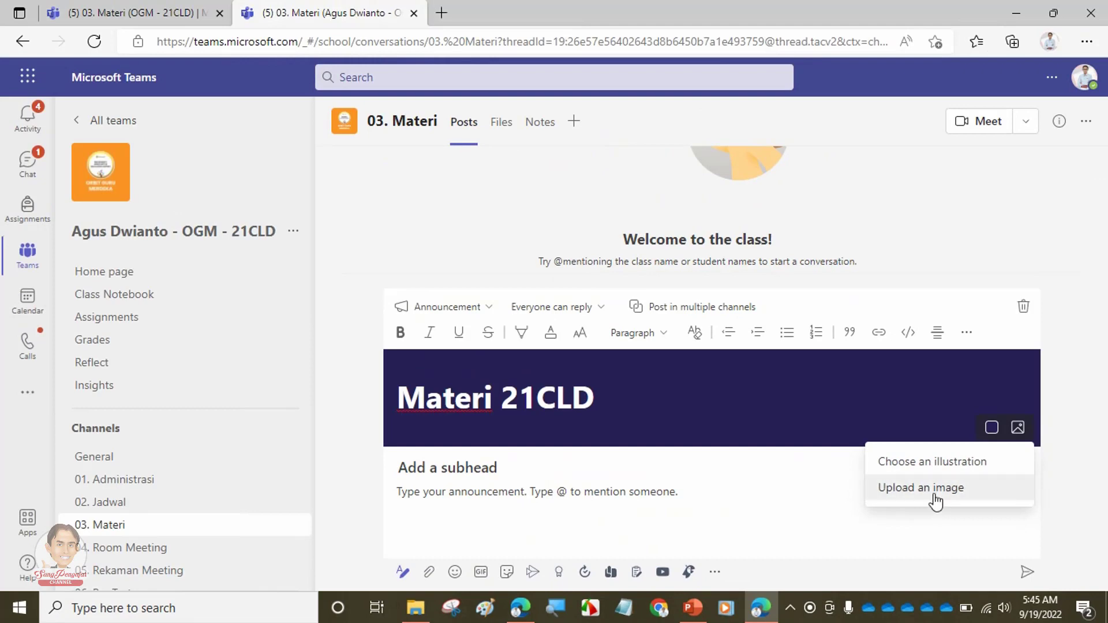
pyautogui.click(955, 463)
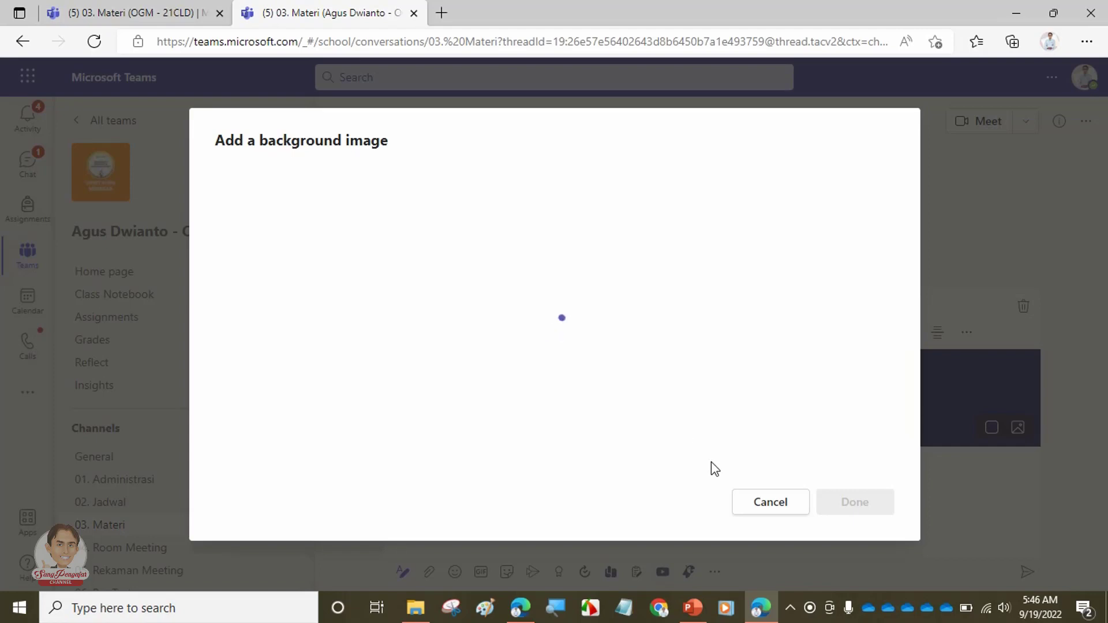
pyautogui.click(771, 506)
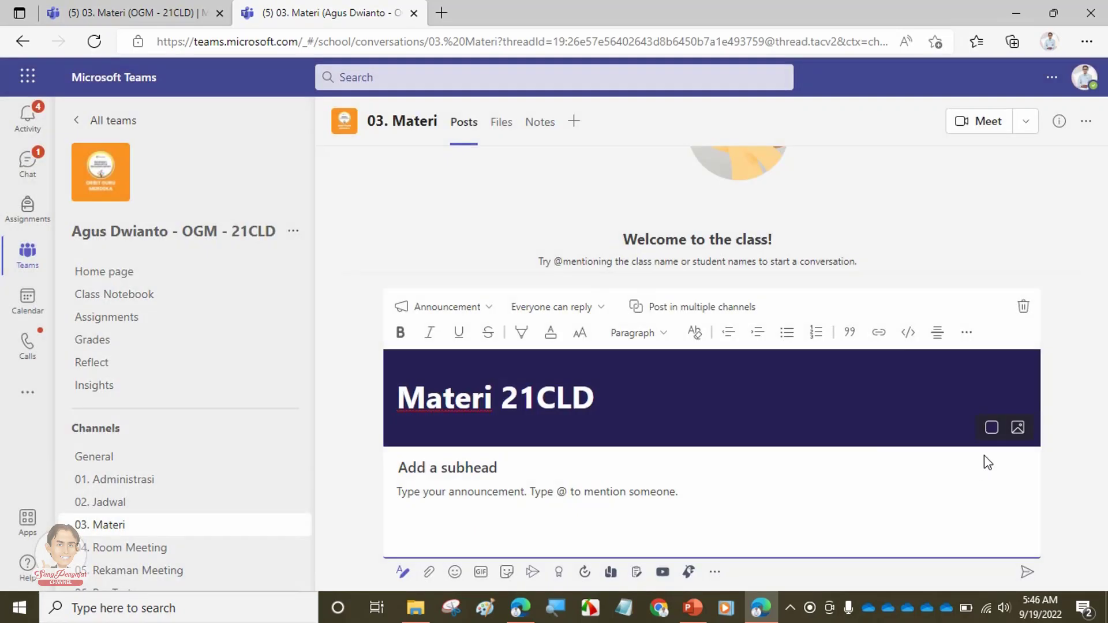
# Apply the purple newspaper illustration from the Clubs, Activities, and Sports category as the announcement headline's background image
pyautogui.click(1017, 427)
pyautogui.click(936, 460)
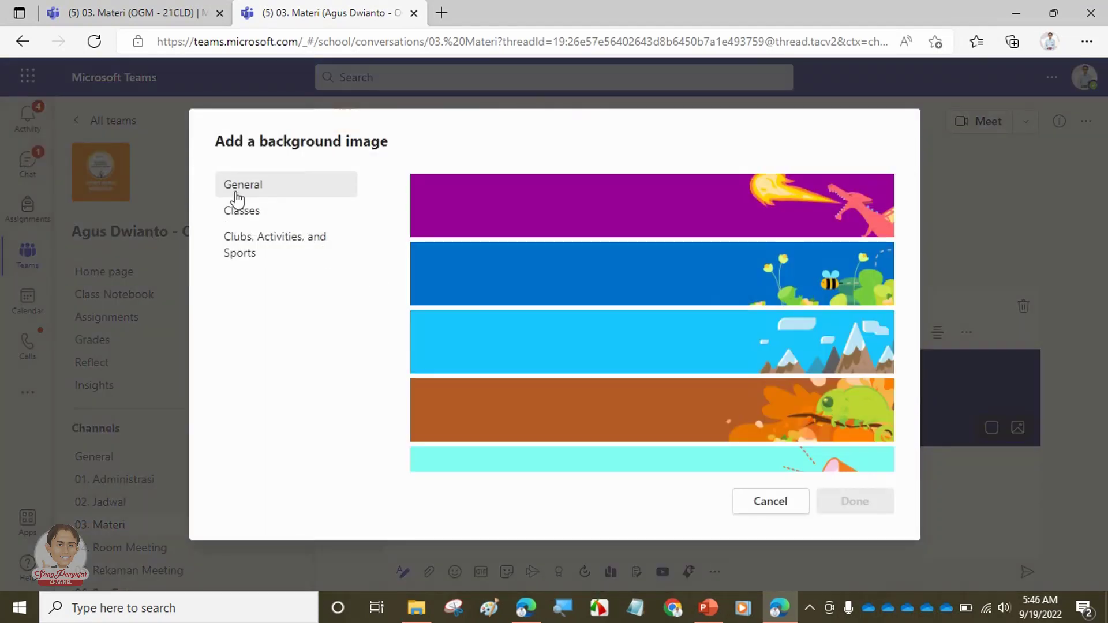
pyautogui.click(242, 215)
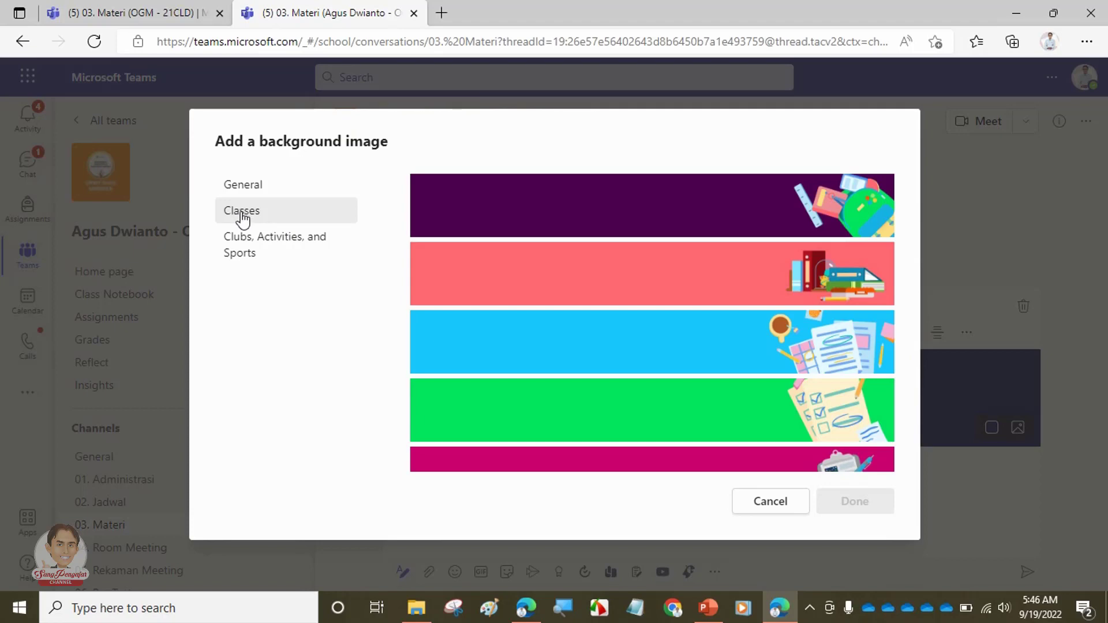
pyautogui.click(254, 249)
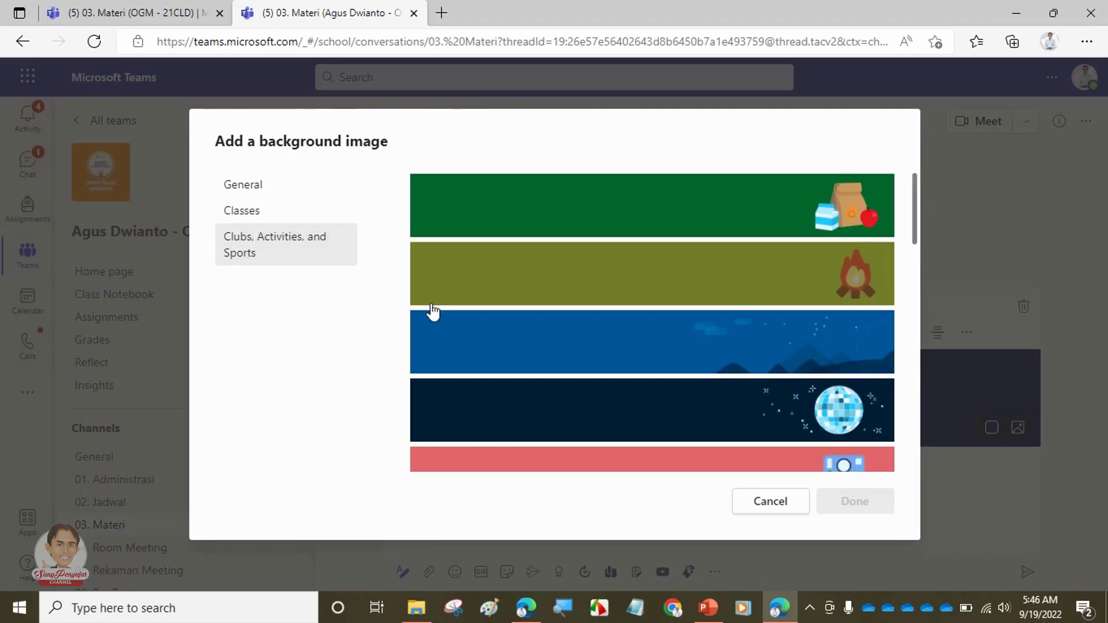
pyautogui.scroll(-3, 825, 407)
pyautogui.scroll(-4, 808, 404)
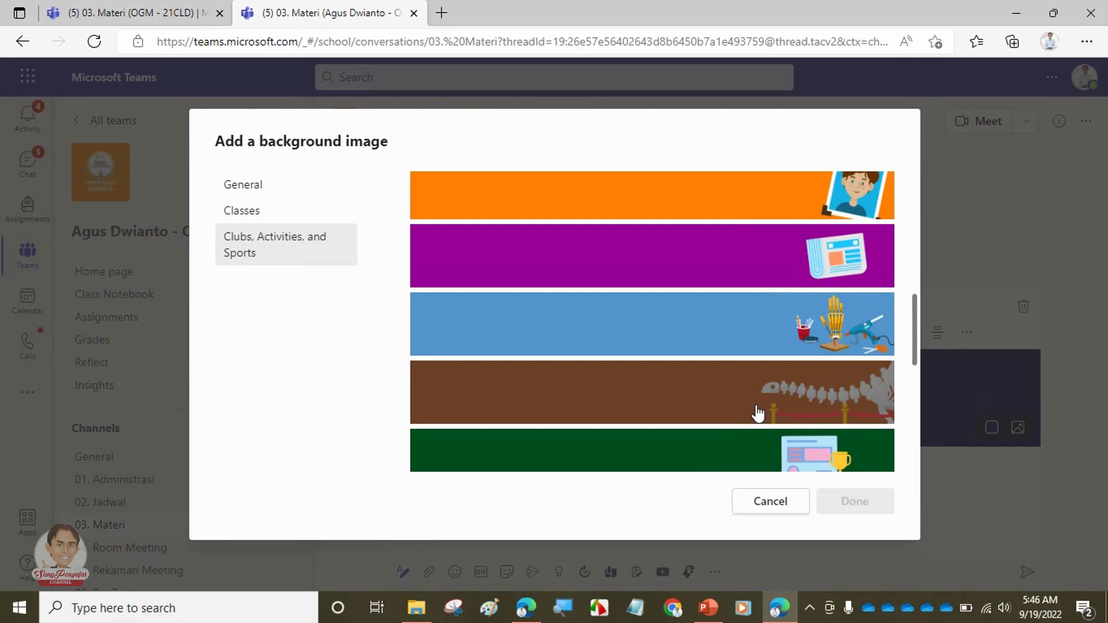
pyautogui.scroll(-2, 756, 416)
pyautogui.scroll(3, 756, 412)
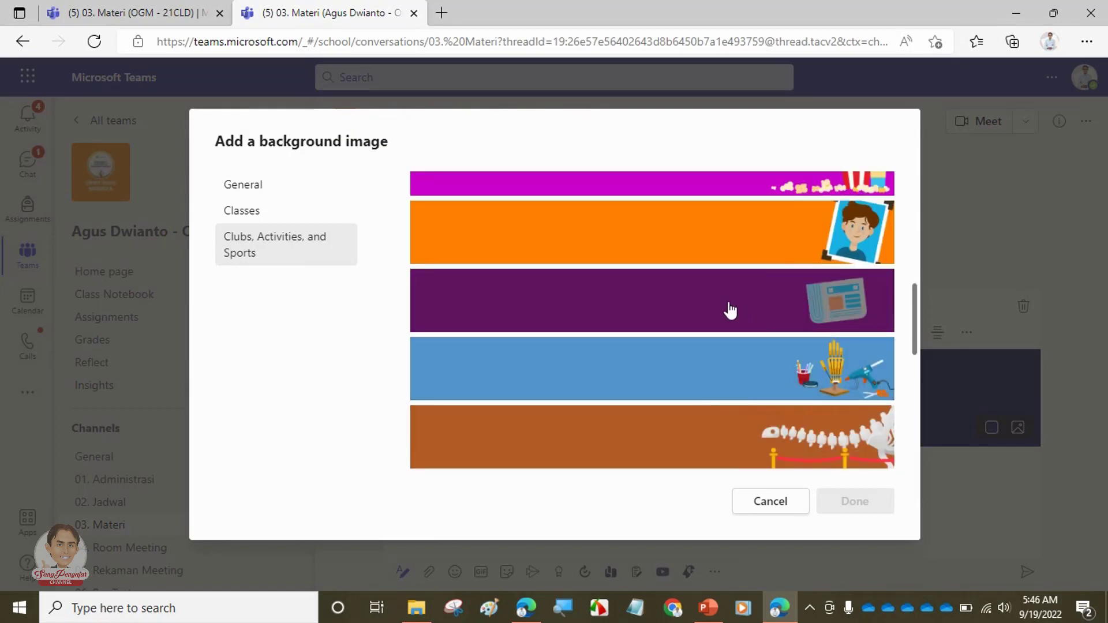
pyautogui.click(729, 307)
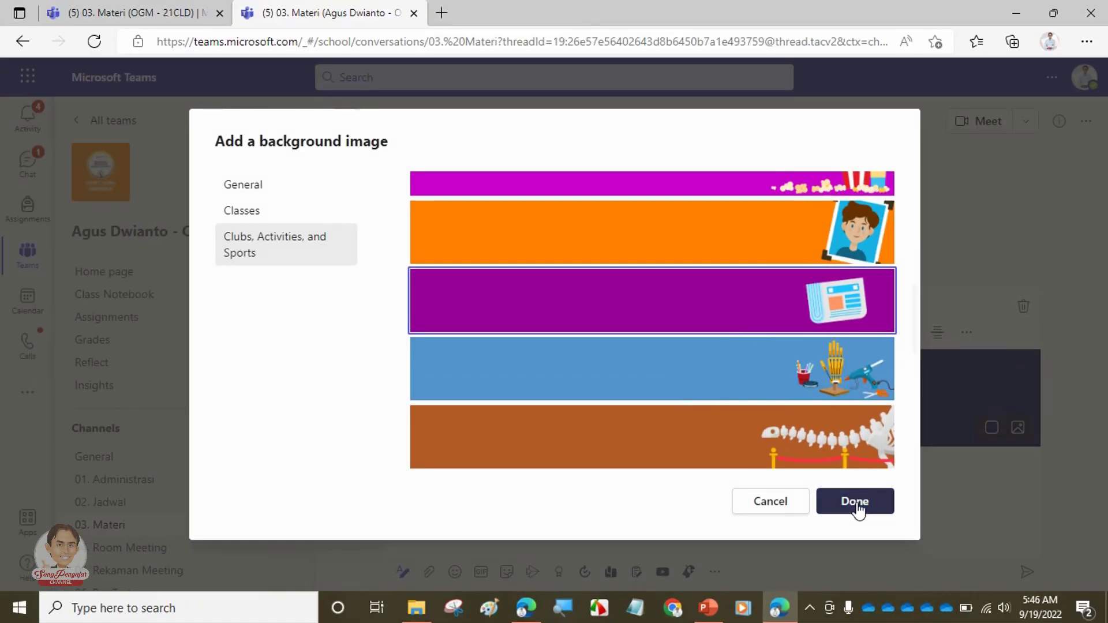
pyautogui.click(855, 502)
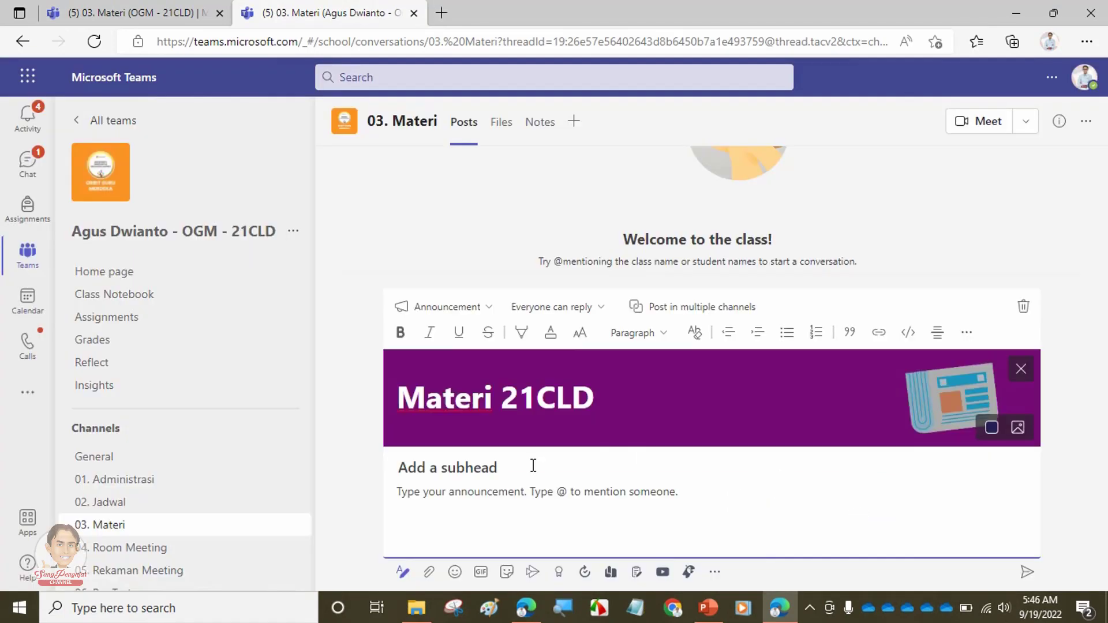
# Copy the original announcement's subhead, "Silakan klik file pdf di bawah ini untuk mengakses materi 21CLD atau link yang sediakan", into the new announcement's subhead
pyautogui.click(89, 10)
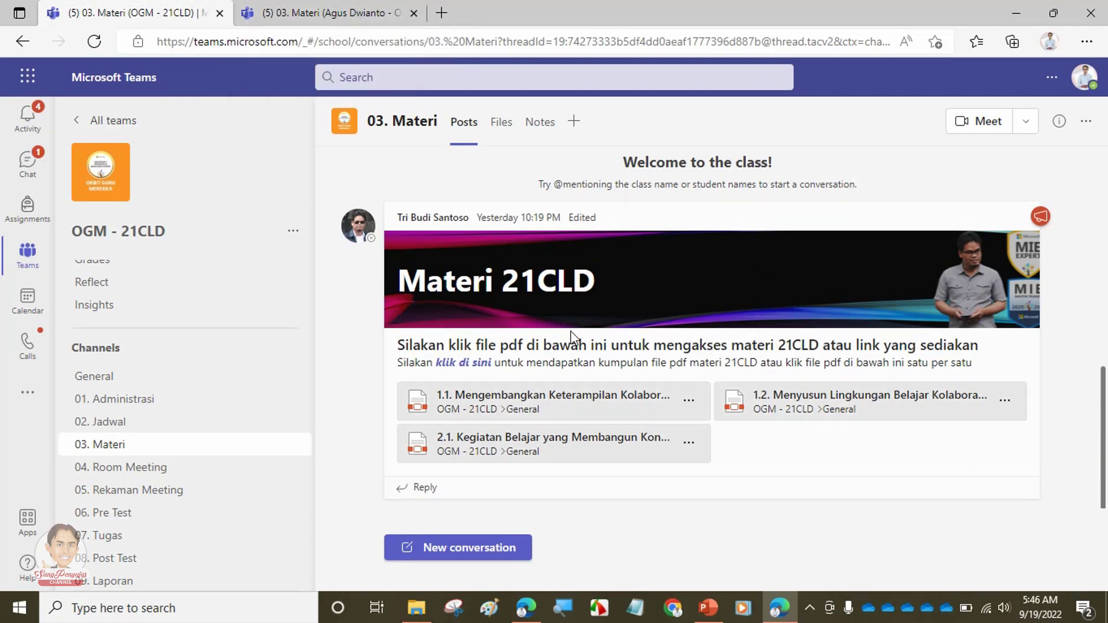
pyautogui.moveTo(397, 346); pyautogui.dragTo(983, 355)
pyautogui.hotkey('ctrl', 'c')
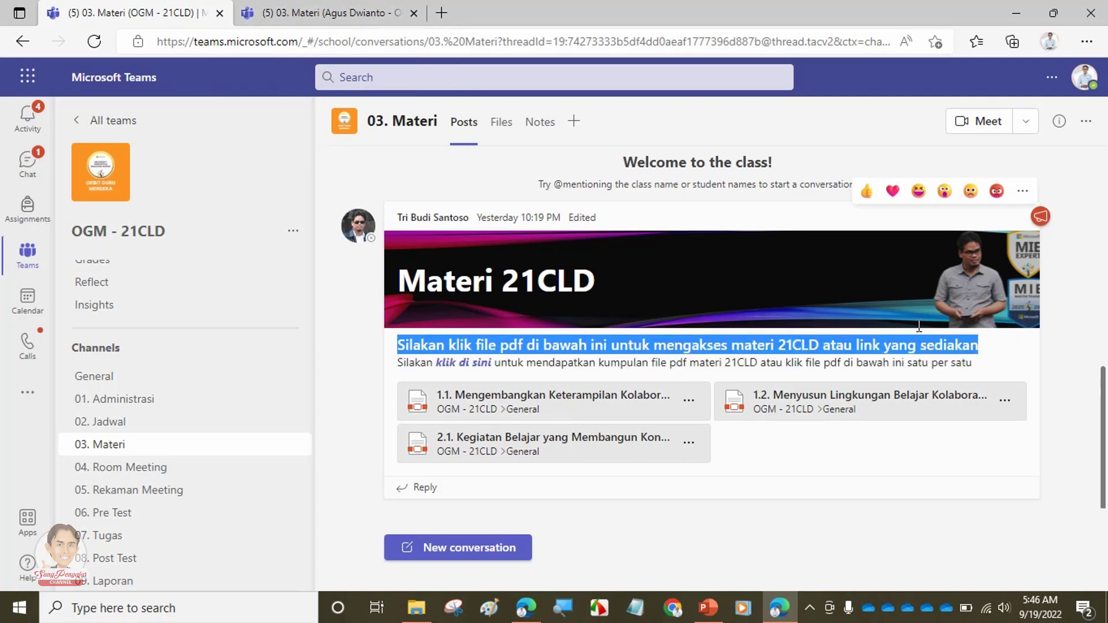
pyautogui.click(347, 13)
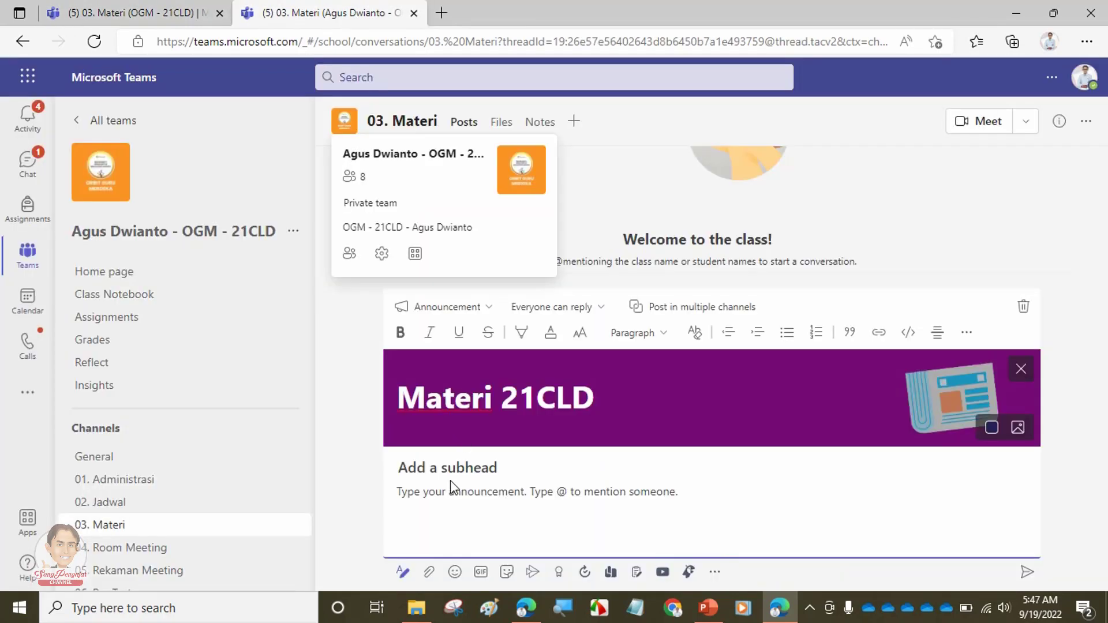
pyautogui.click(504, 469)
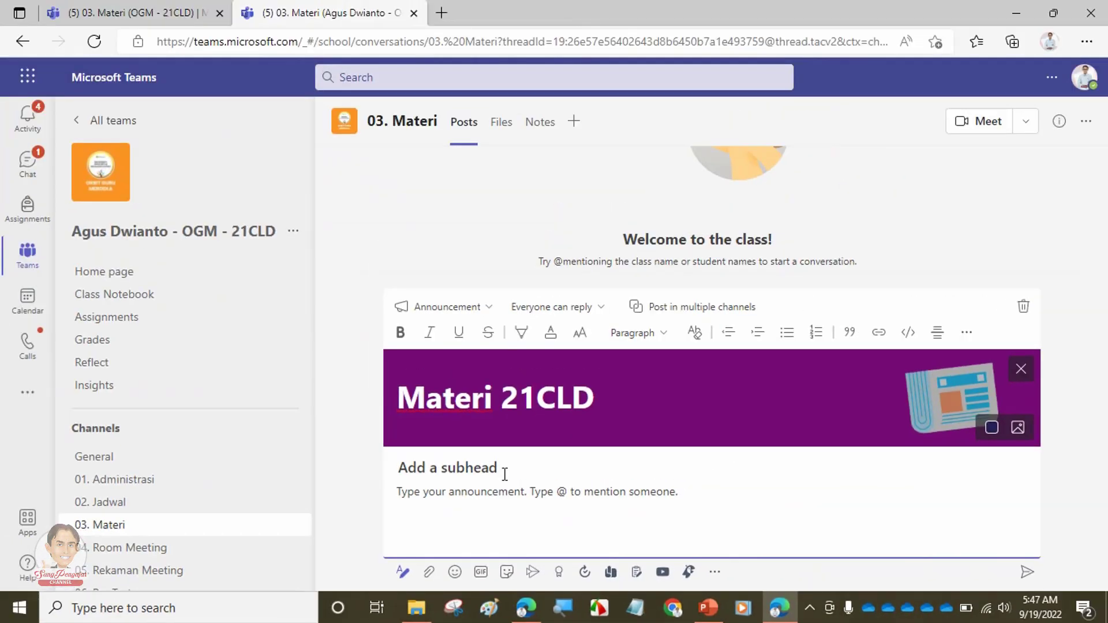
pyautogui.hotkey('ctrl', 'v')
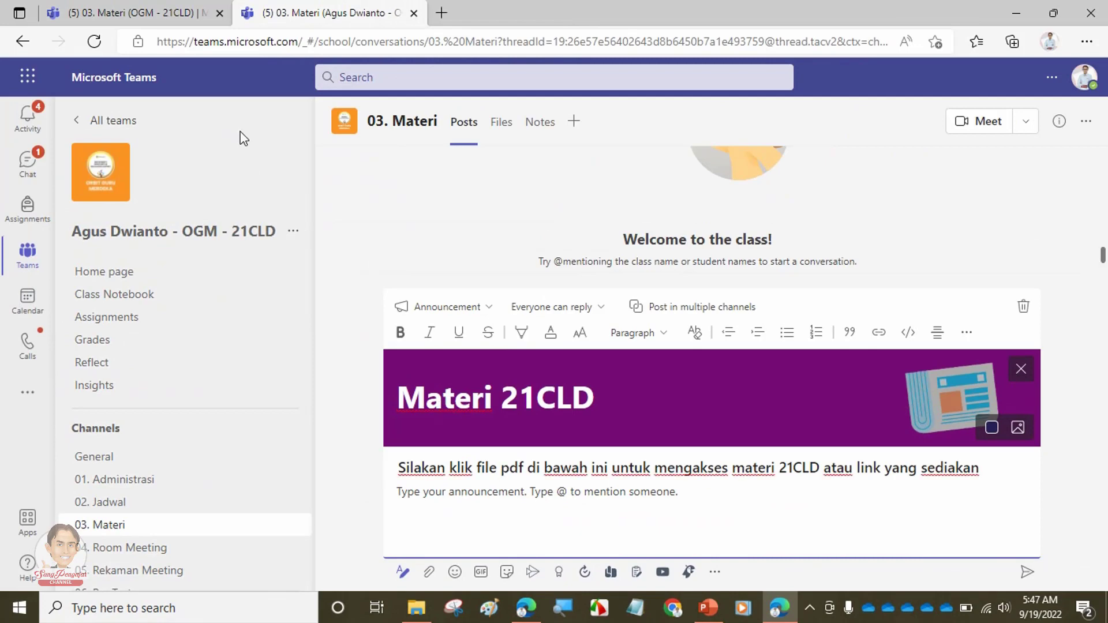
# Copy the linked body sentence starting "Silakan klik di sini untuk mendapatkan" from the OGM - 21CLD announcement into the new announcement's message body
pyautogui.click(155, 12)
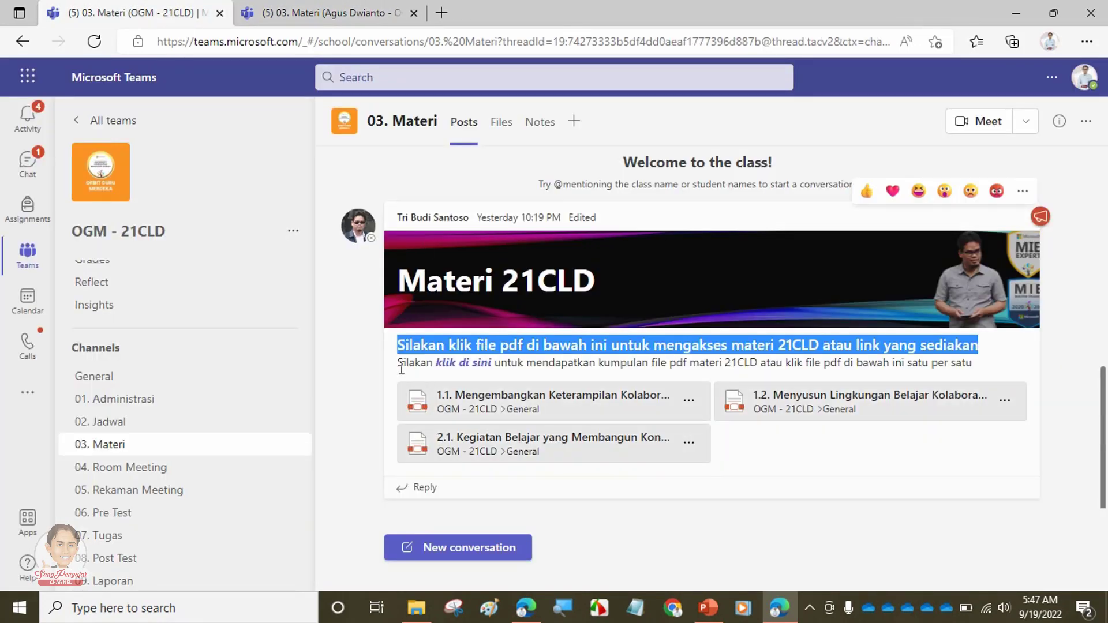
pyautogui.moveTo(396, 363); pyautogui.dragTo(1008, 369)
pyautogui.hotkey('ctrl', 'c')
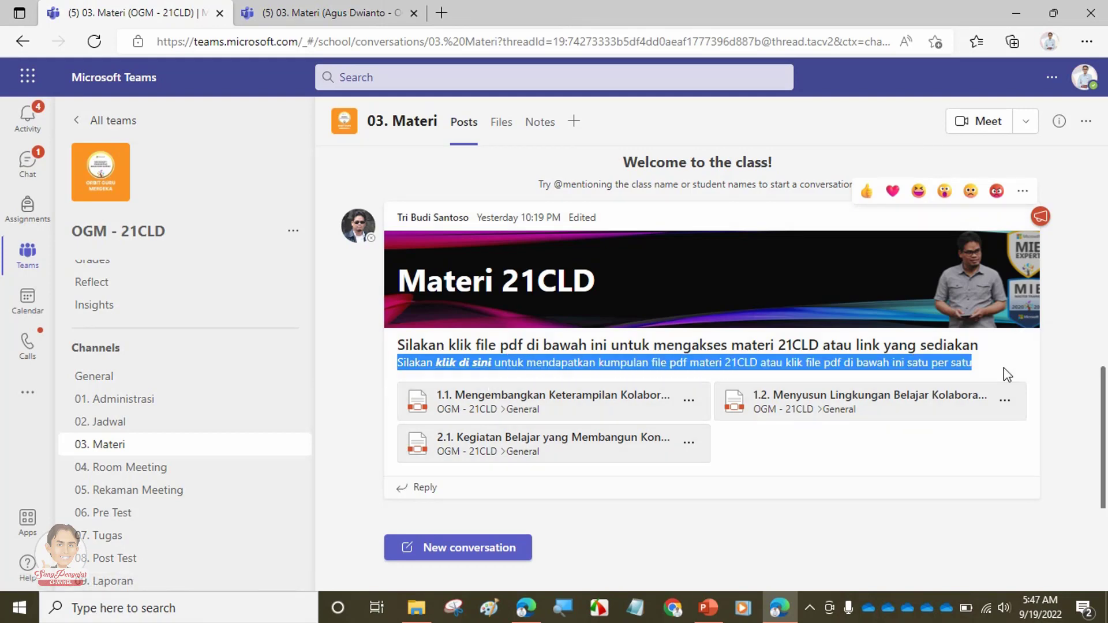
pyautogui.click(329, 12)
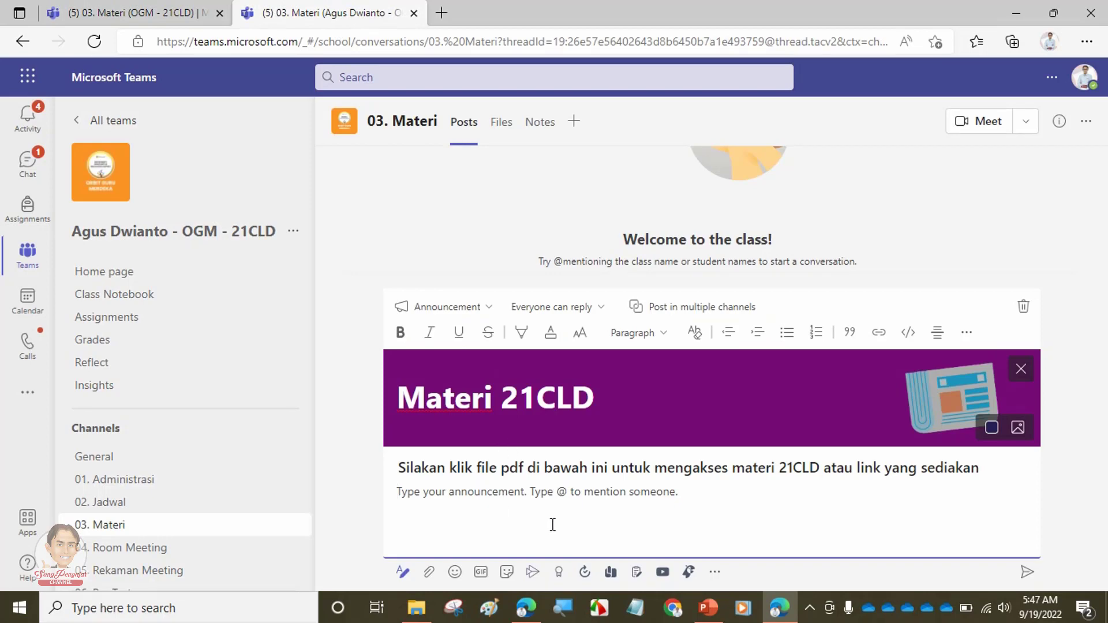
pyautogui.click(415, 508)
pyautogui.hotkey('ctrl', 'v')
pyautogui.click(491, 496)
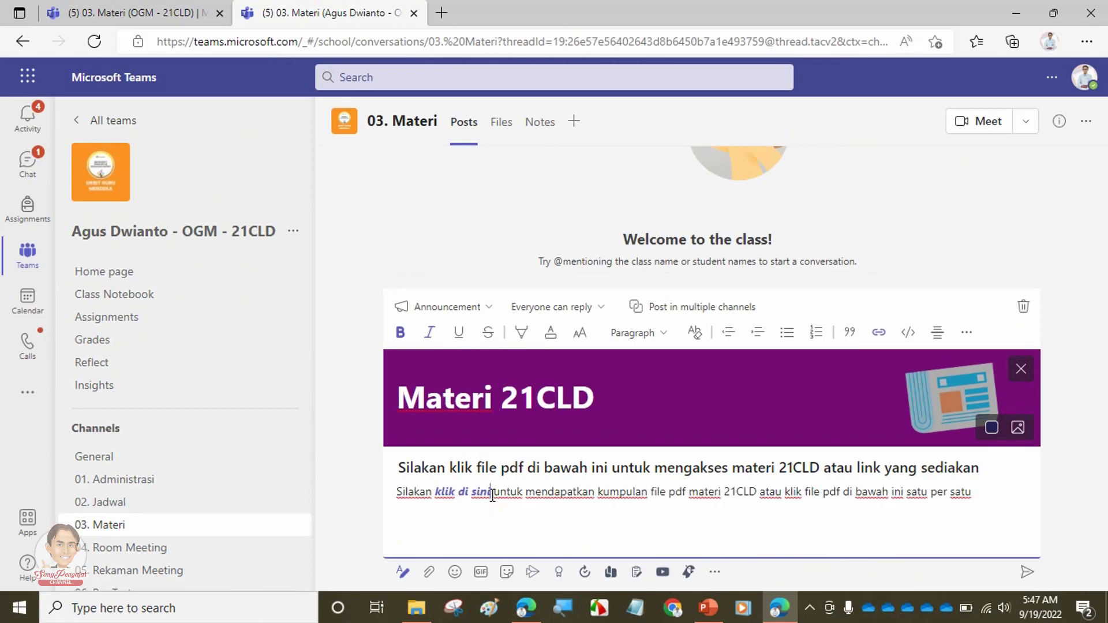
pyautogui.hotkey('shift', 'Left')
pyautogui.hotkey('shift', 'Left')
pyautogui.hotkey('shift', 'Left')
pyautogui.hotkey('shift', 'Left')
pyautogui.hotkey('shift', 'Left')
pyautogui.hotkey('shift', 'Left')
pyautogui.hotkey('shift', 'Left')
pyautogui.hotkey('shift', 'Left')
pyautogui.hotkey('shift', 'Left')
pyautogui.hotkey('shift', 'Left')
pyautogui.hotkey('shift', 'Left')
pyautogui.hotkey('shift', 'Left')
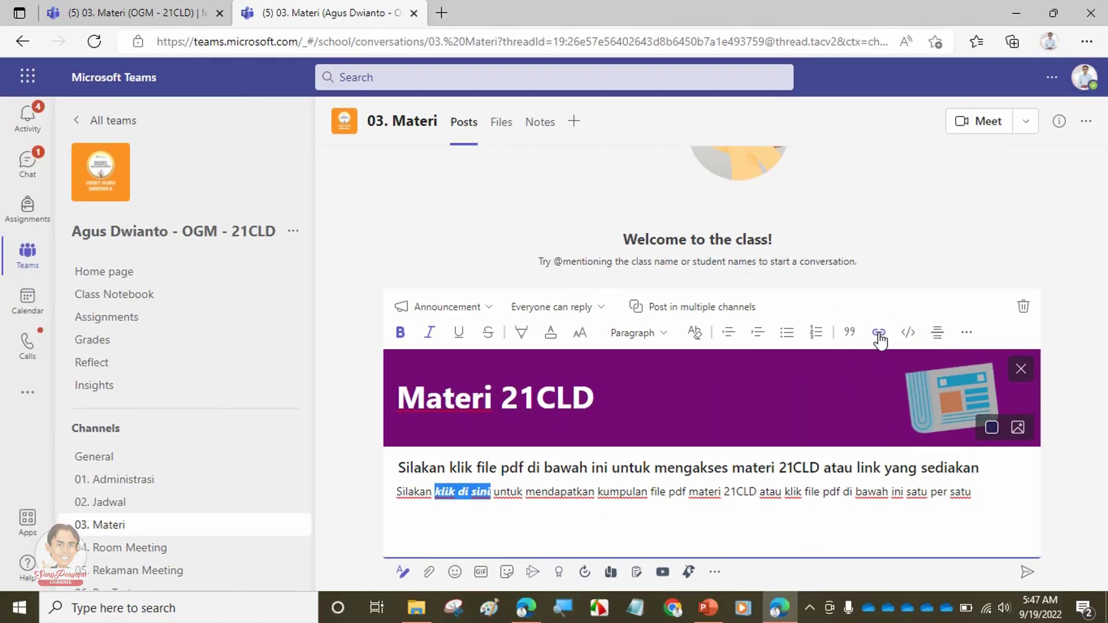
pyautogui.click(649, 312)
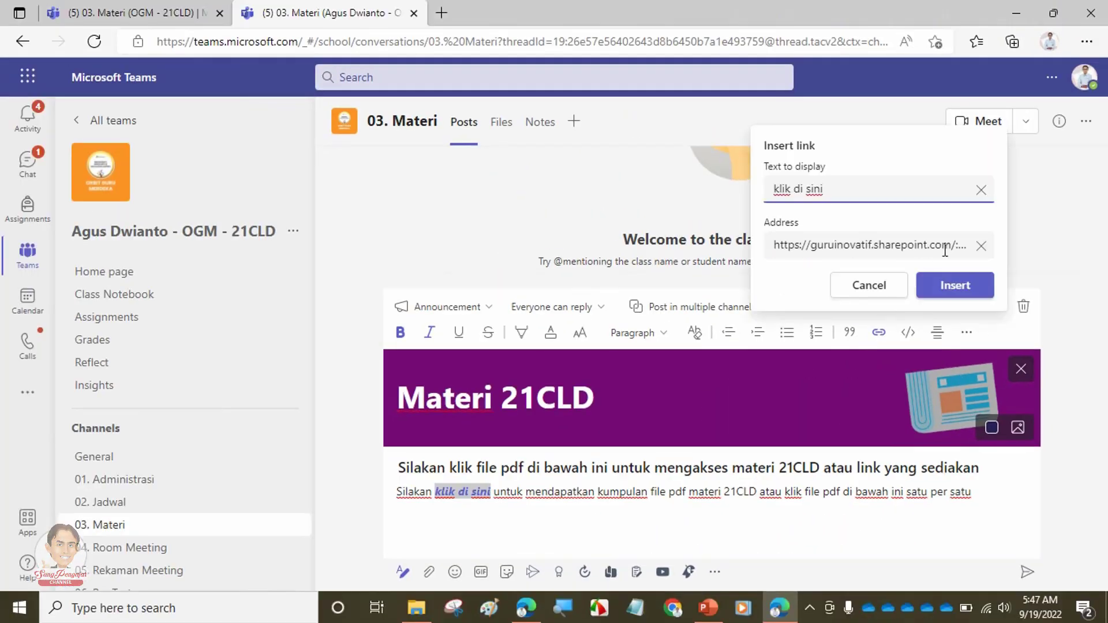
pyautogui.click(981, 245)
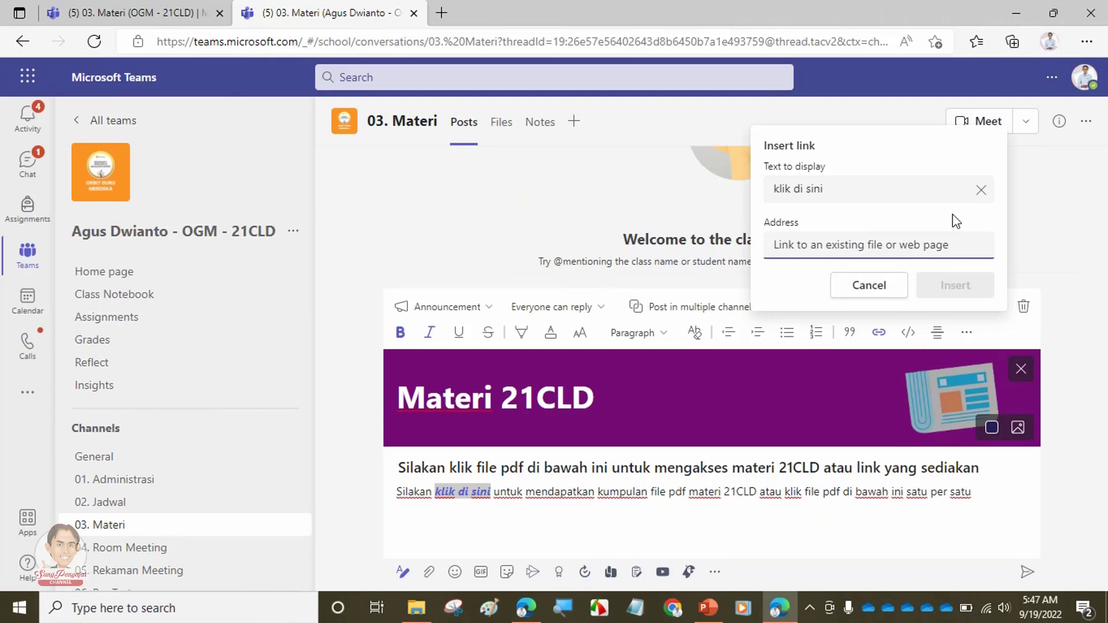
pyautogui.click(981, 191)
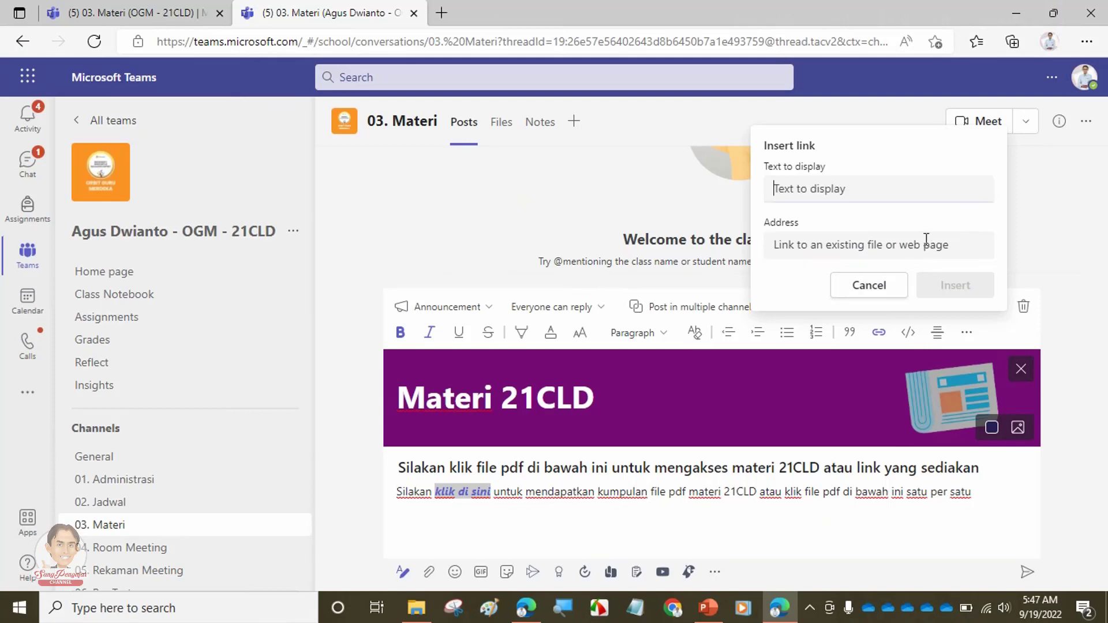
pyautogui.click(875, 286)
pyautogui.click(494, 491)
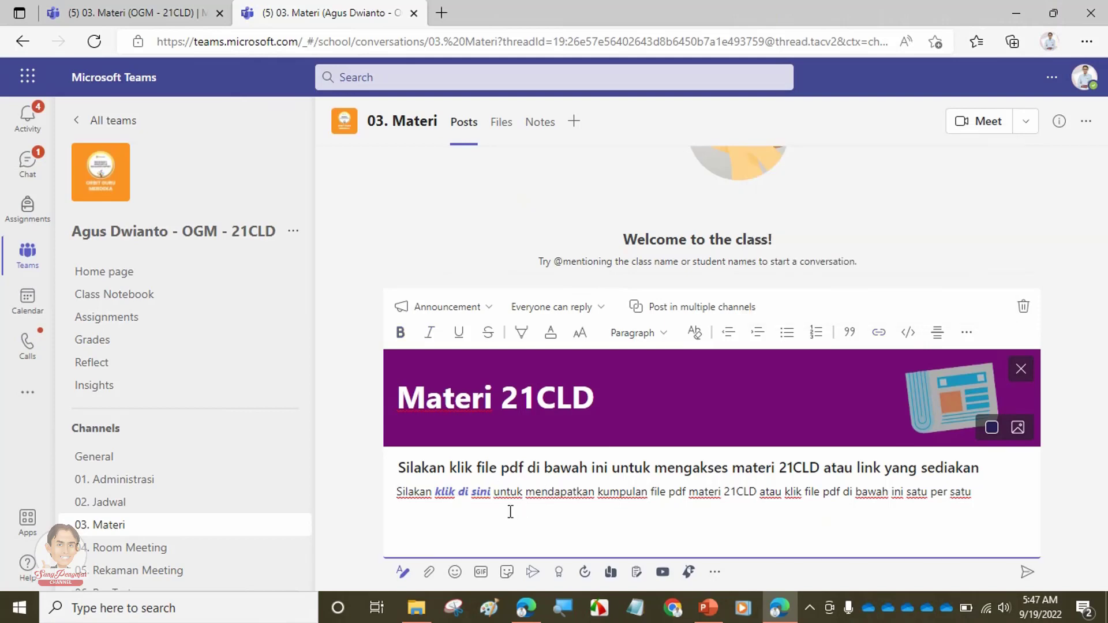
# Replace the copied linked "klik di sini" in the message body with the same words as plain, unlinked text
pyautogui.press('Right')
pyautogui.write('klik di sini')
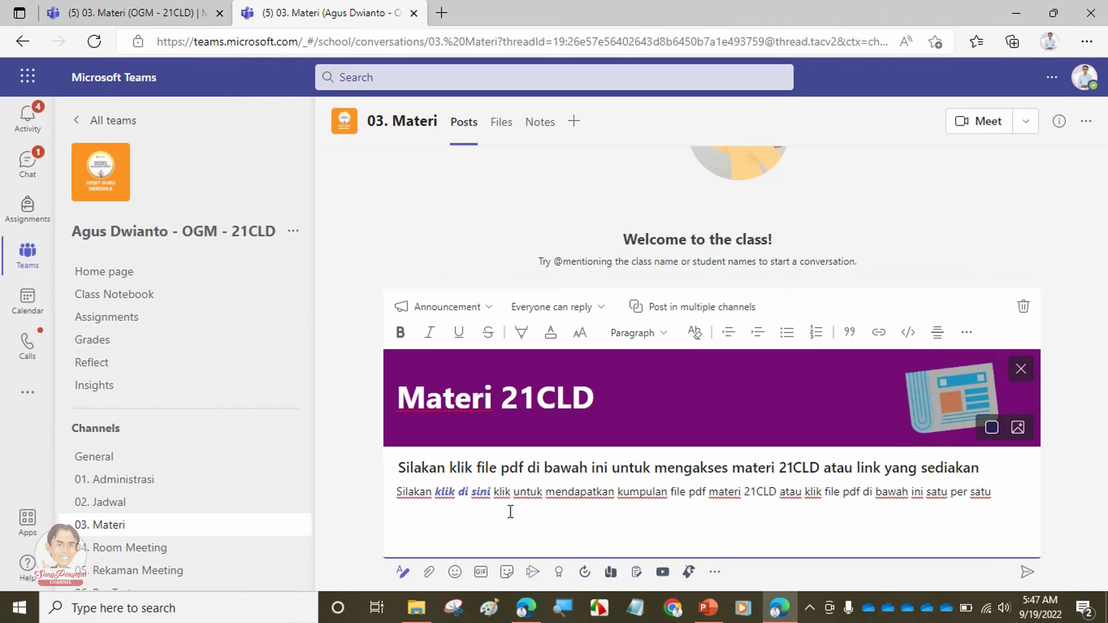
pyautogui.hotkey('ctrl', 'Left')
pyautogui.hotkey('ctrl', 'Left')
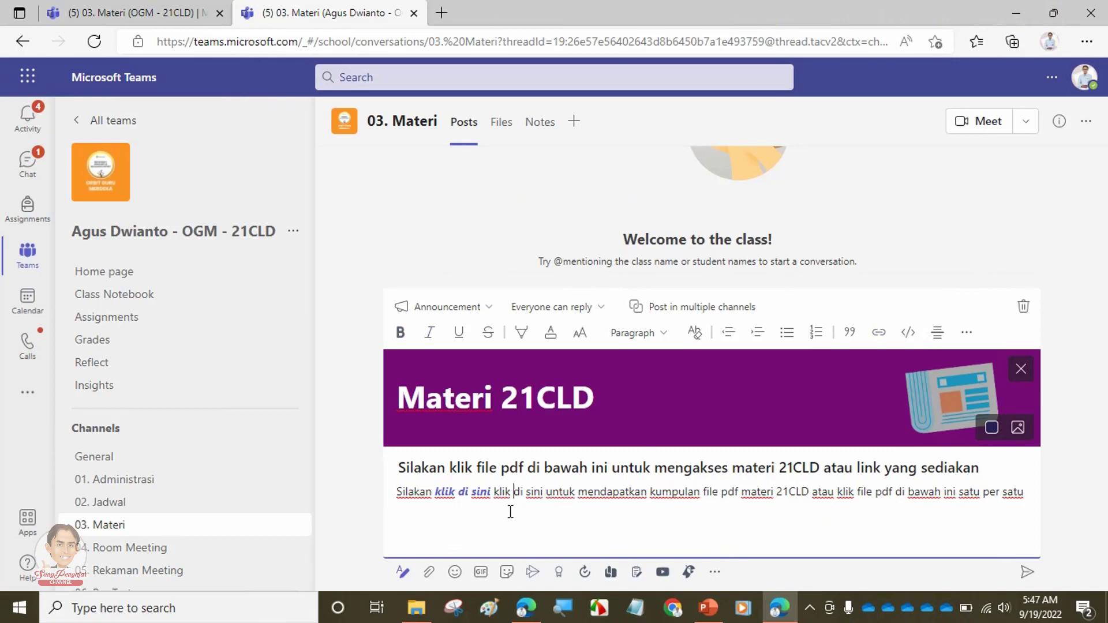
pyautogui.hotkey('ctrl', 'shift', 'Left')
pyautogui.hotkey('ctrl', 'shift', 'Left')
pyautogui.hotkey('ctrl', 'shift', 'Left')
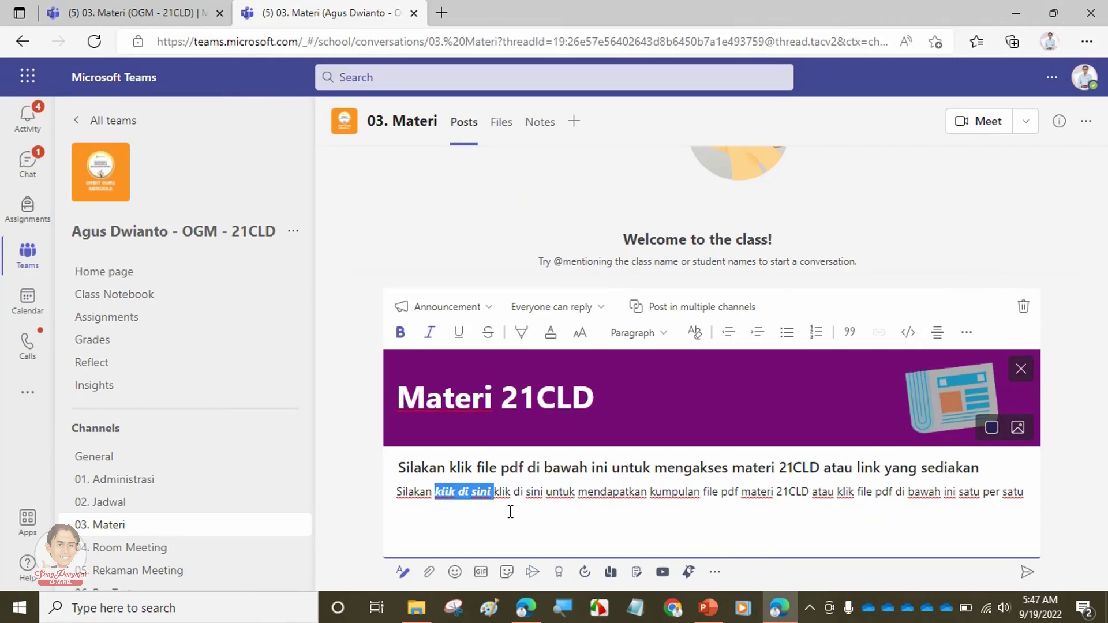
pyautogui.press('BackSpace')
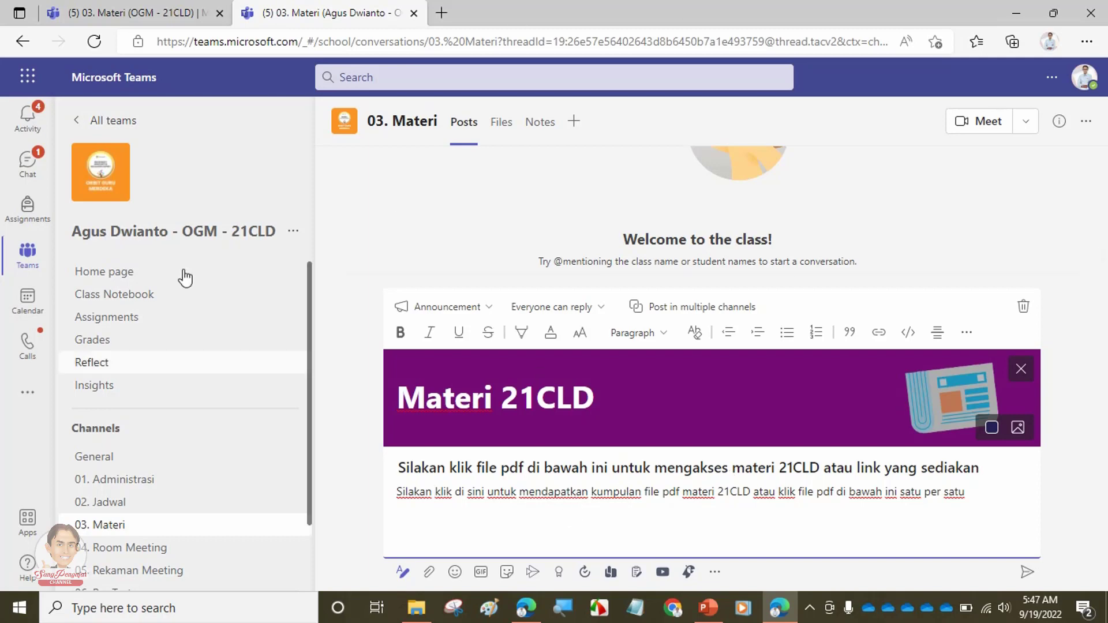
# Review the link and PDF attachments of the original Materi 21CLD announcement in the OGM - 21CLD class, and return to the draft
pyautogui.click(132, 12)
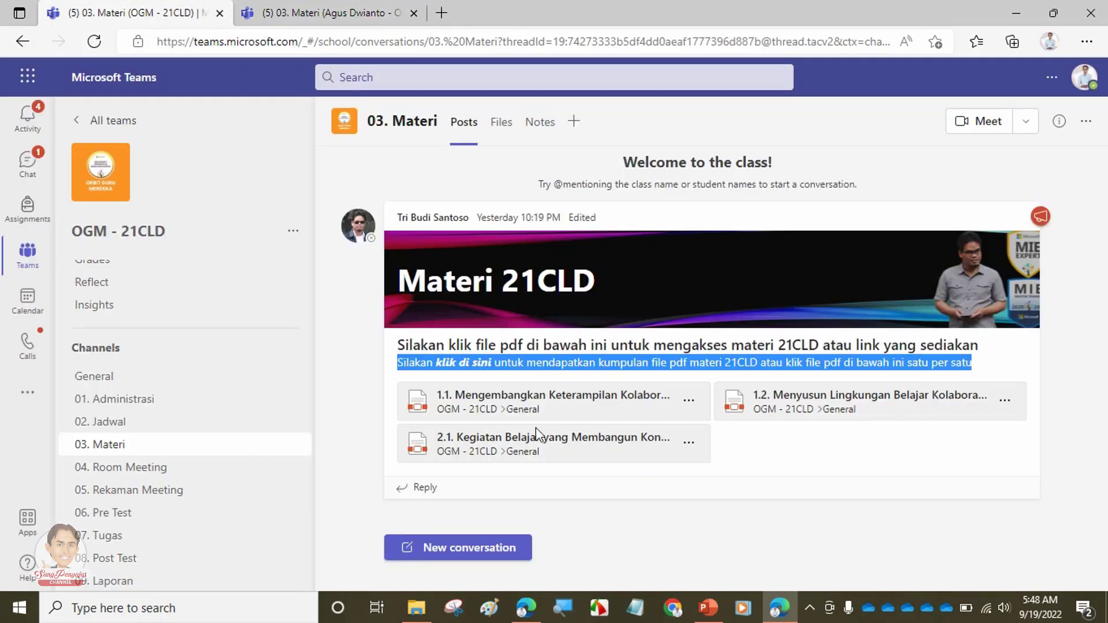
pyautogui.click(556, 362)
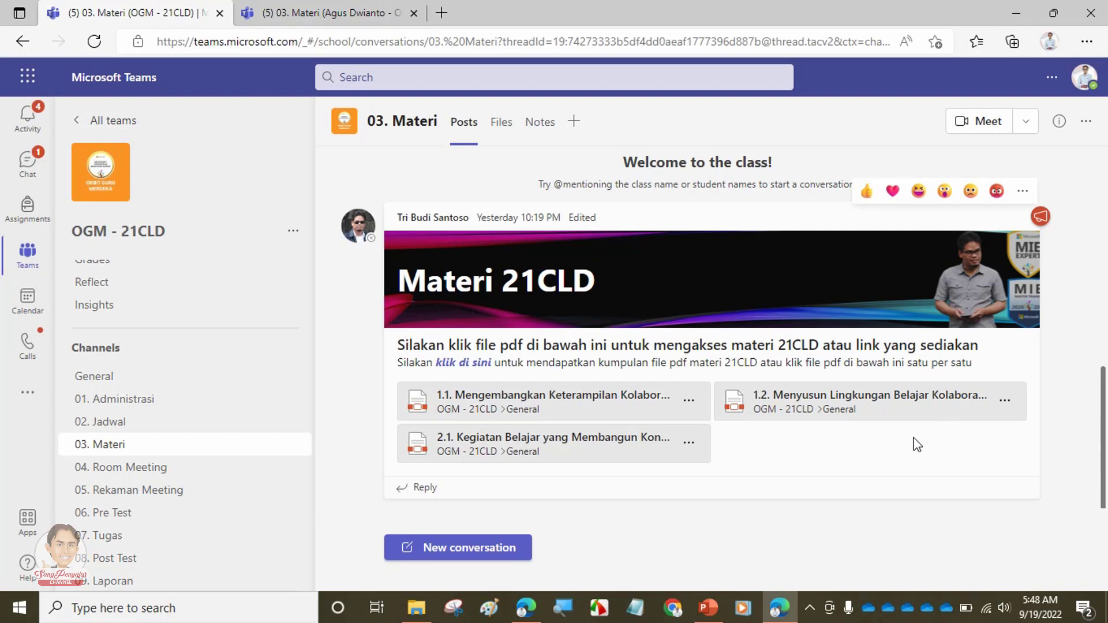
pyautogui.click(340, 18)
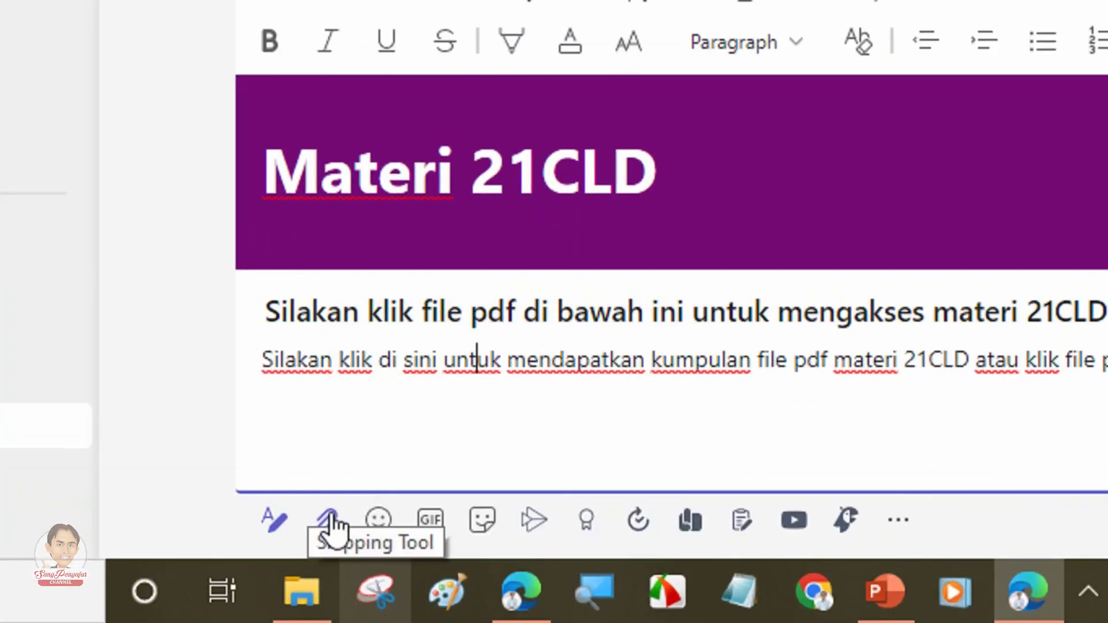
pyautogui.click(430, 395)
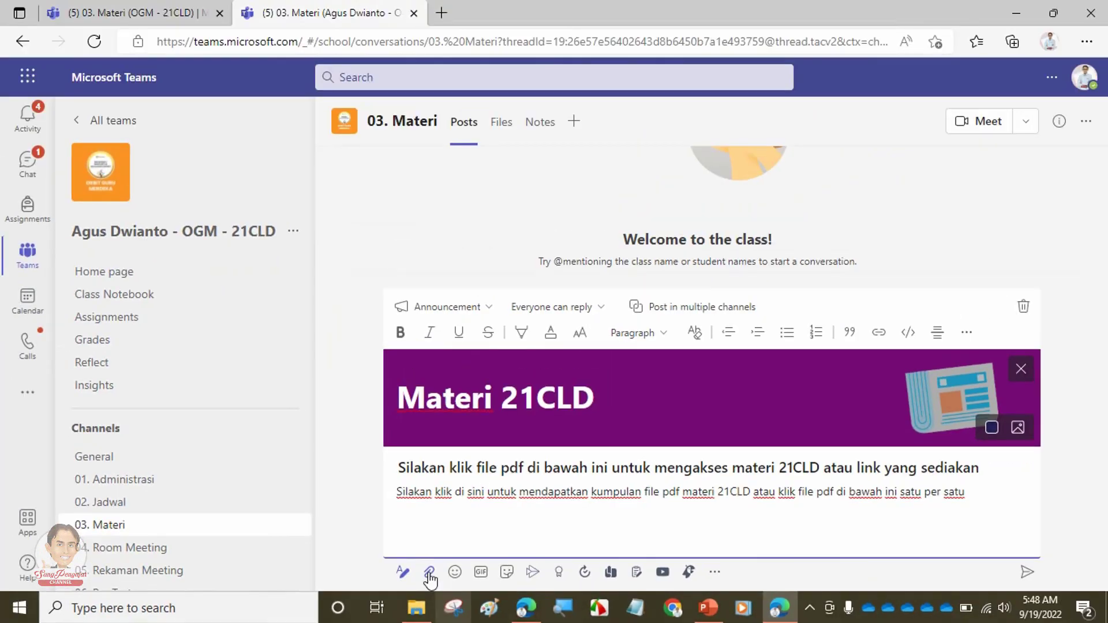
pyautogui.click(429, 574)
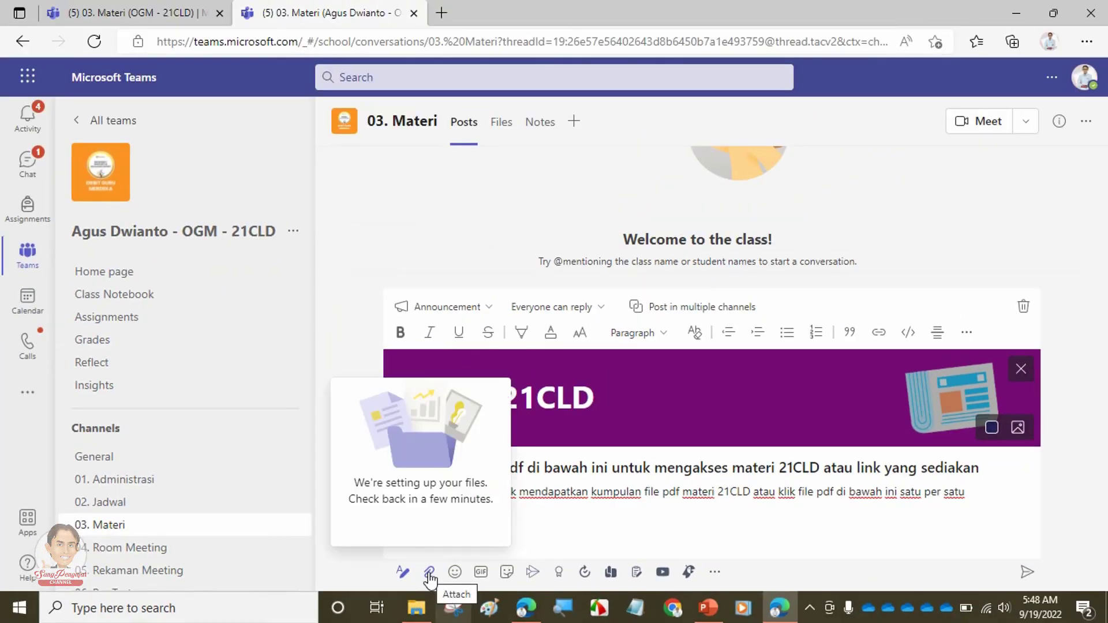
pyautogui.click(563, 505)
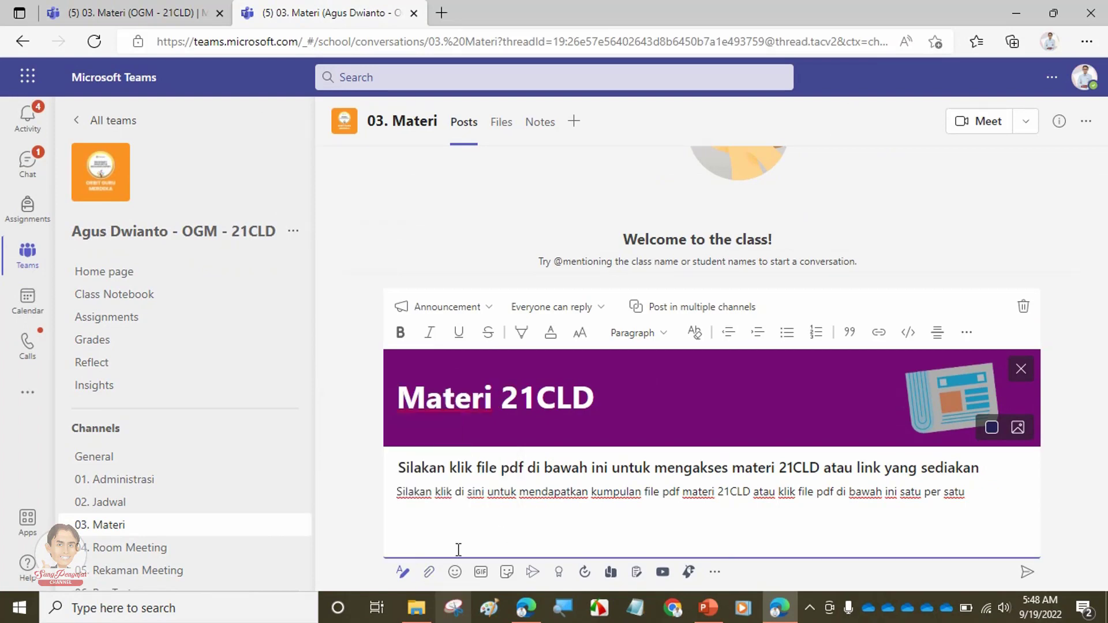
# Attach "1.1. Mengembangkan Keterampilan Kolaborasi Siswa.pdf" to the announcement as a shared link from General > Materi Kelas > Materi 21CLD > Pertemuan 1 Collaboration - Teams
pyautogui.click(432, 573)
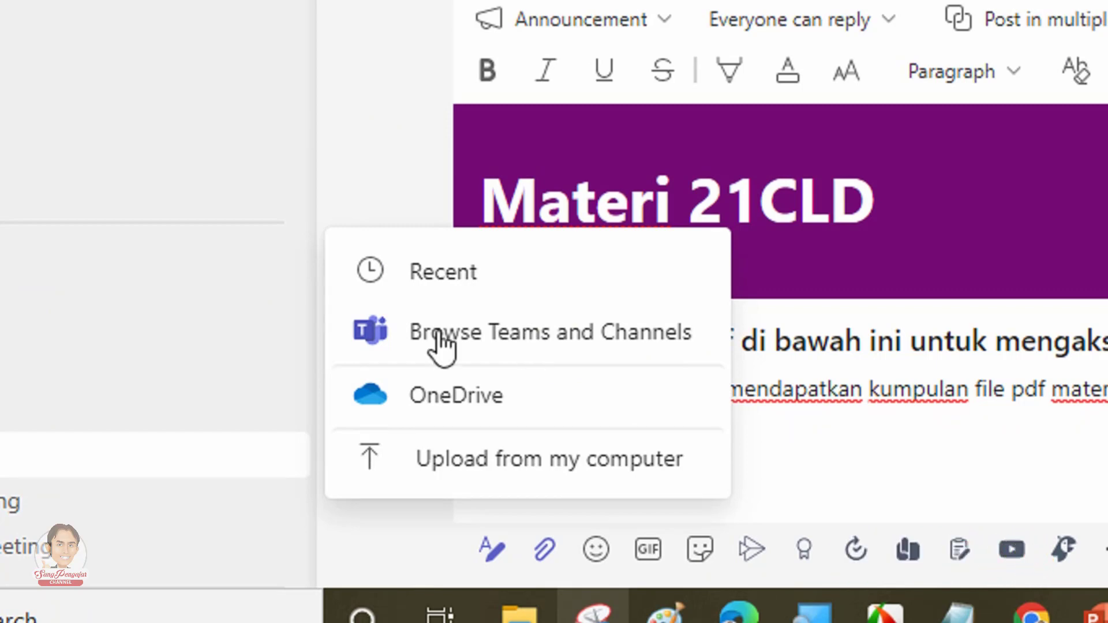
pyautogui.click(598, 337)
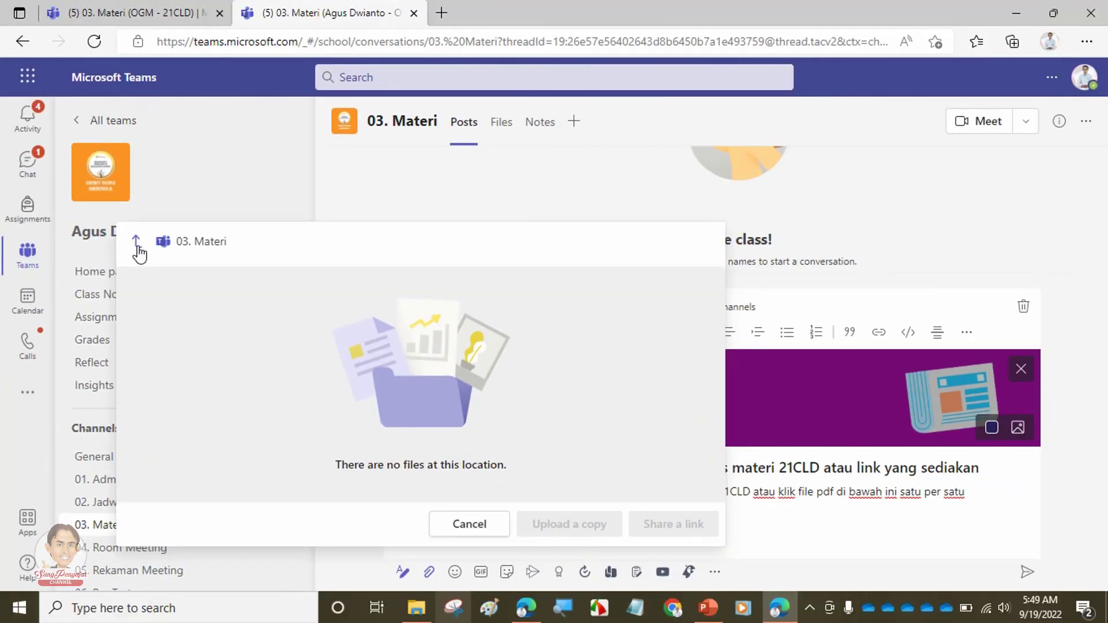
pyautogui.click(273, 303)
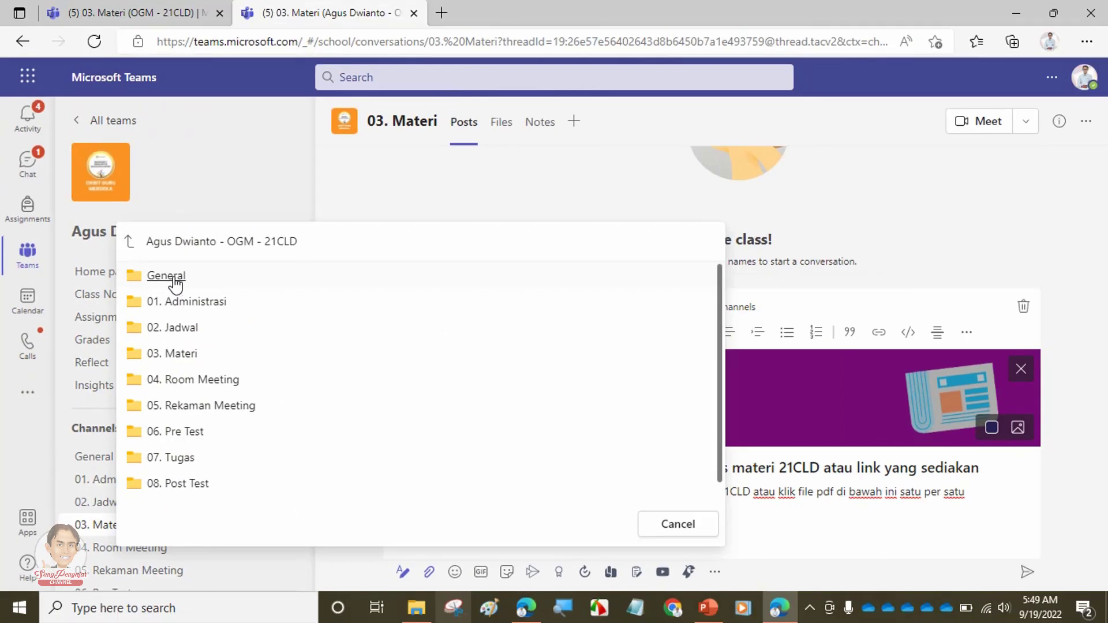
pyautogui.click(173, 278)
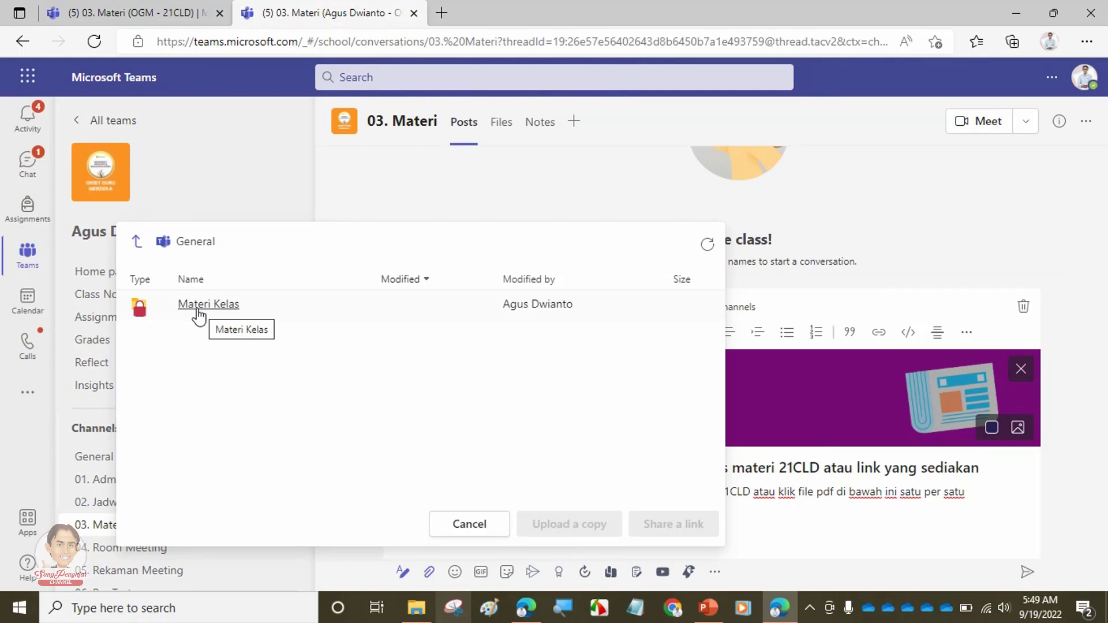
pyautogui.click(198, 311)
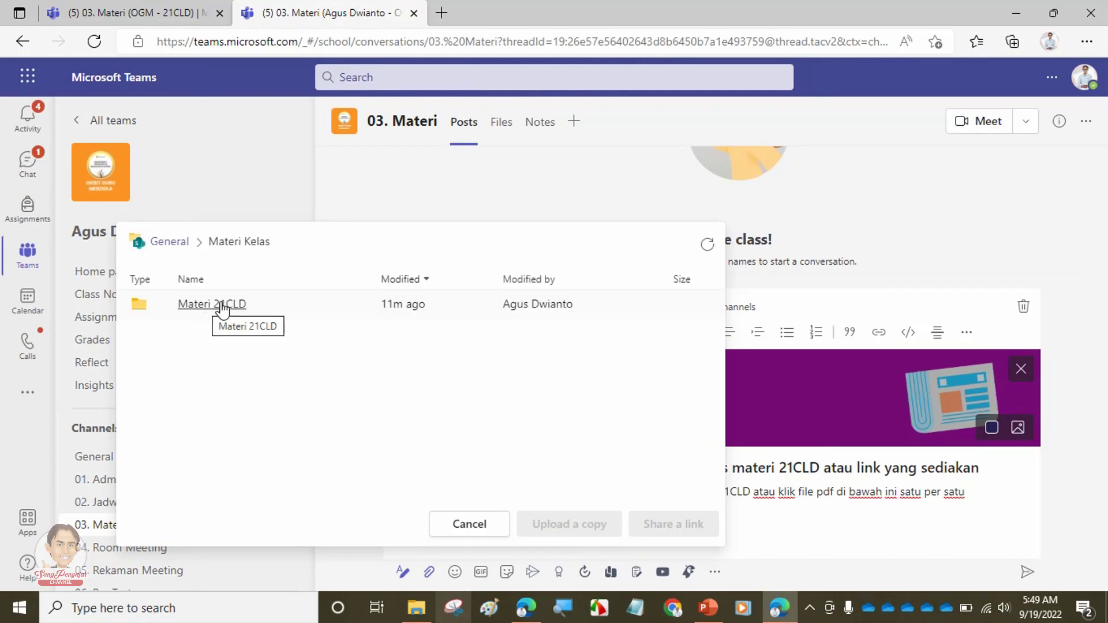
pyautogui.click(222, 306)
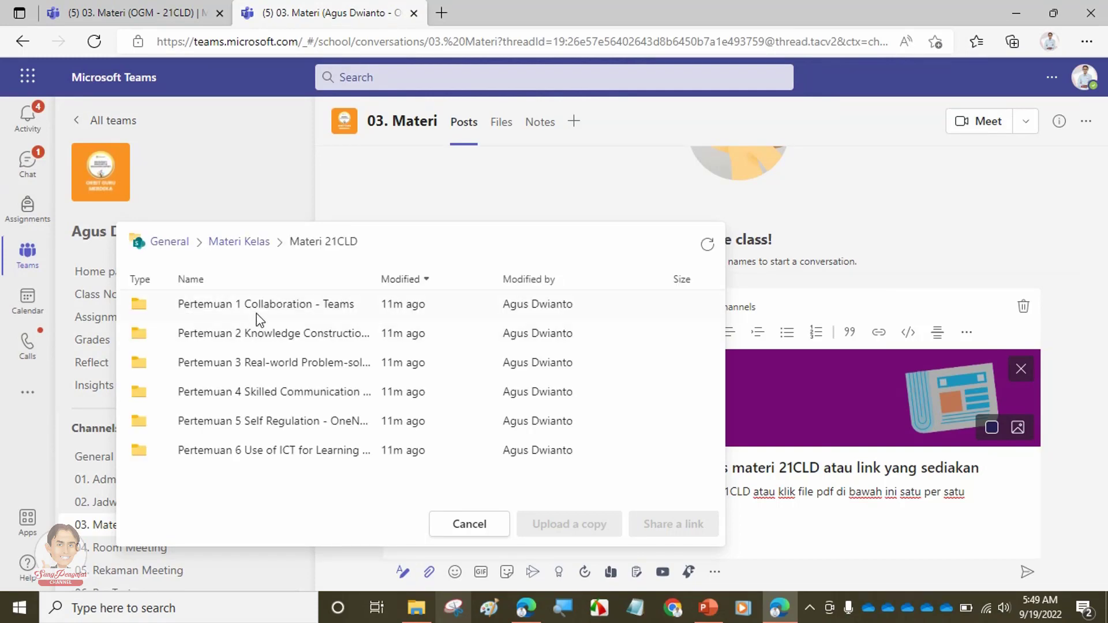
pyautogui.click(254, 307)
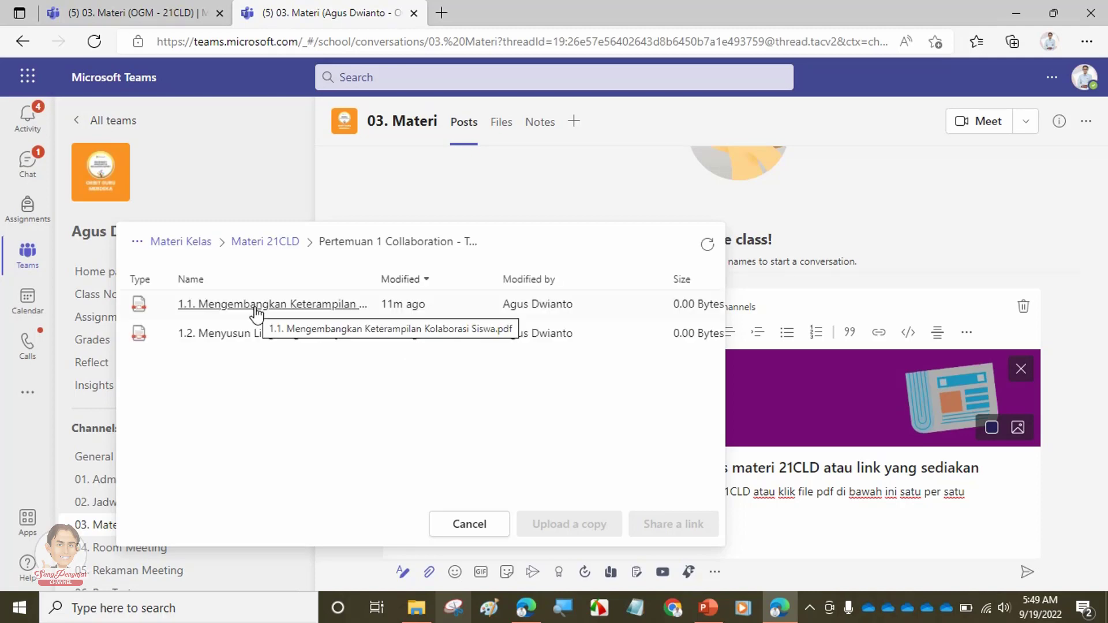
pyautogui.click(229, 306)
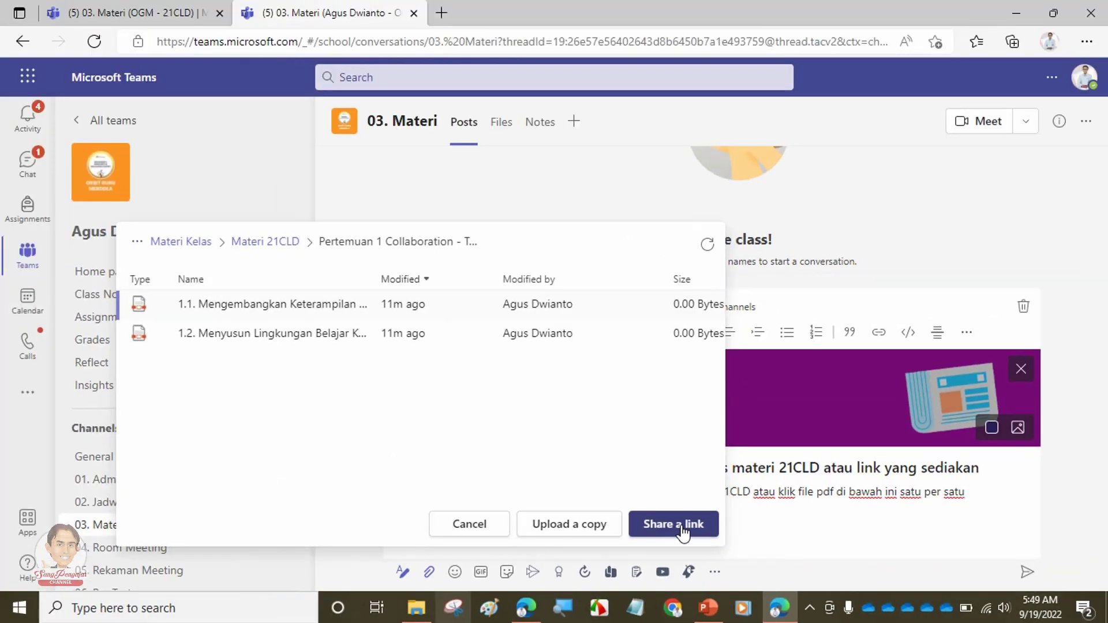
pyautogui.click(681, 532)
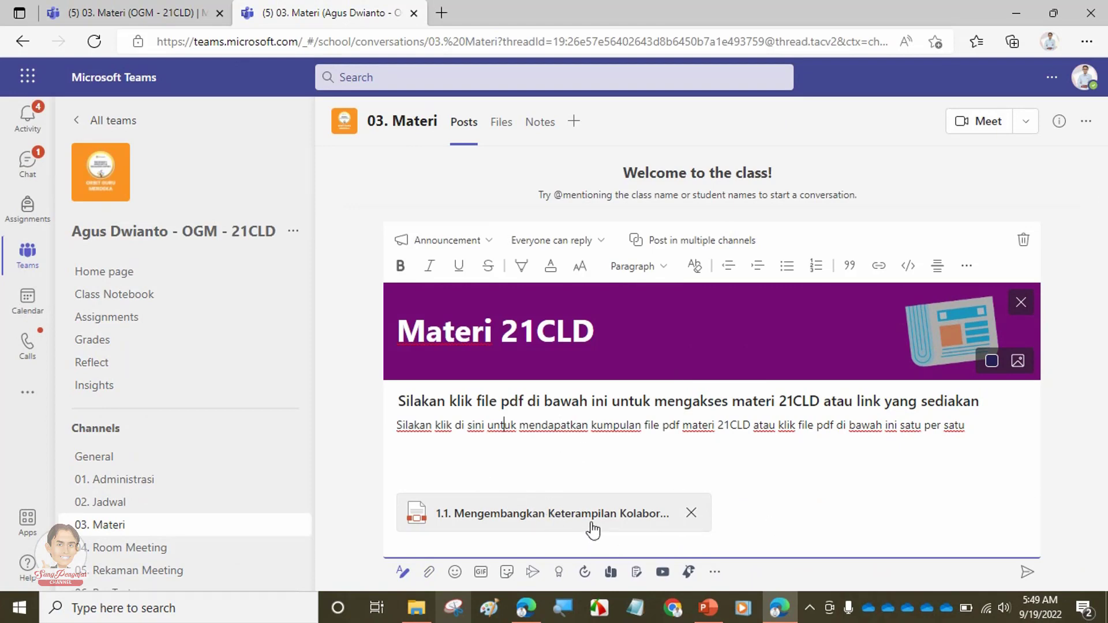
pyautogui.click(428, 573)
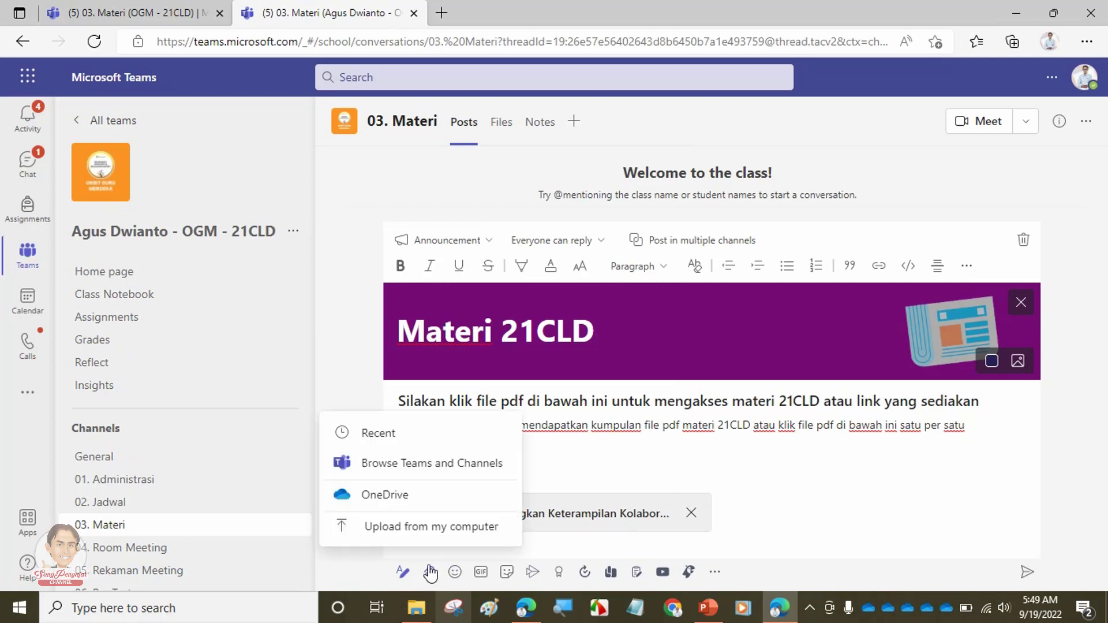
pyautogui.click(392, 466)
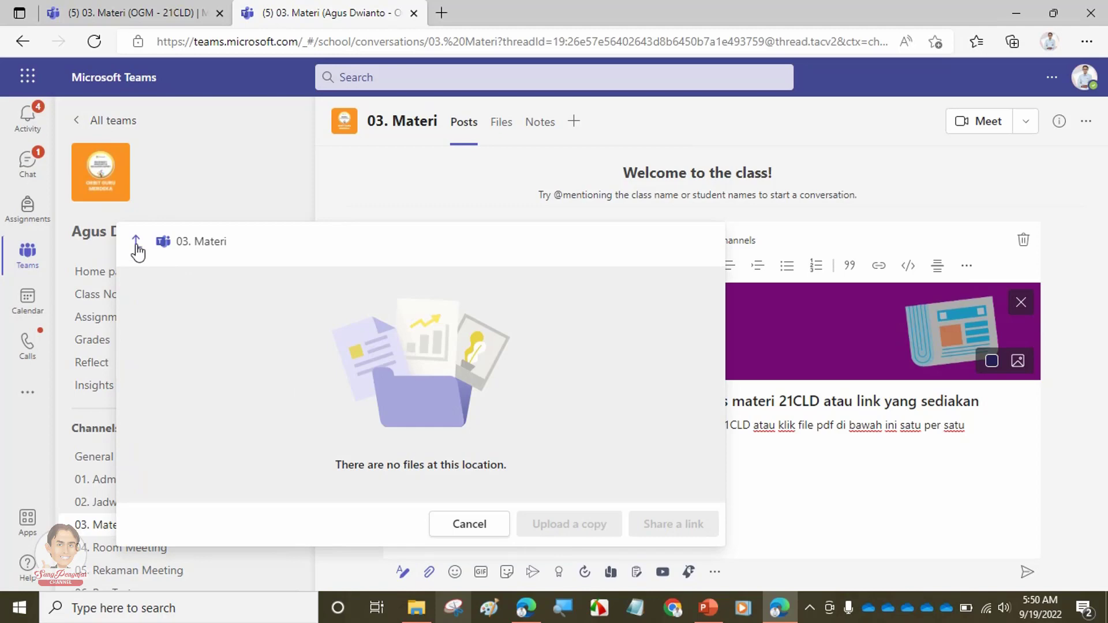
pyautogui.click(136, 242)
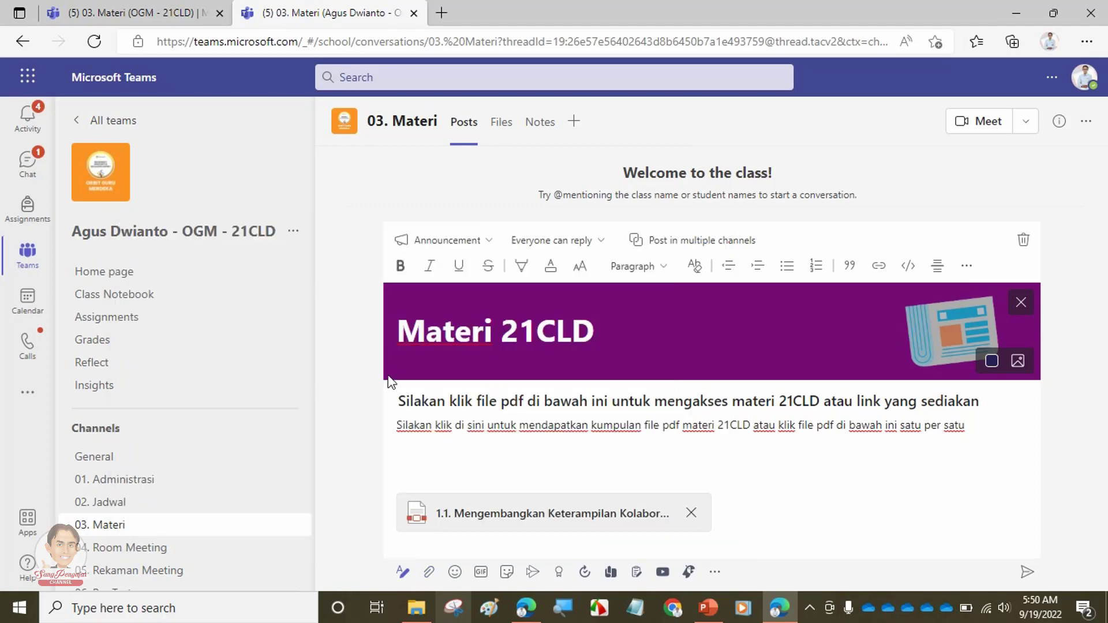
pyautogui.click(557, 468)
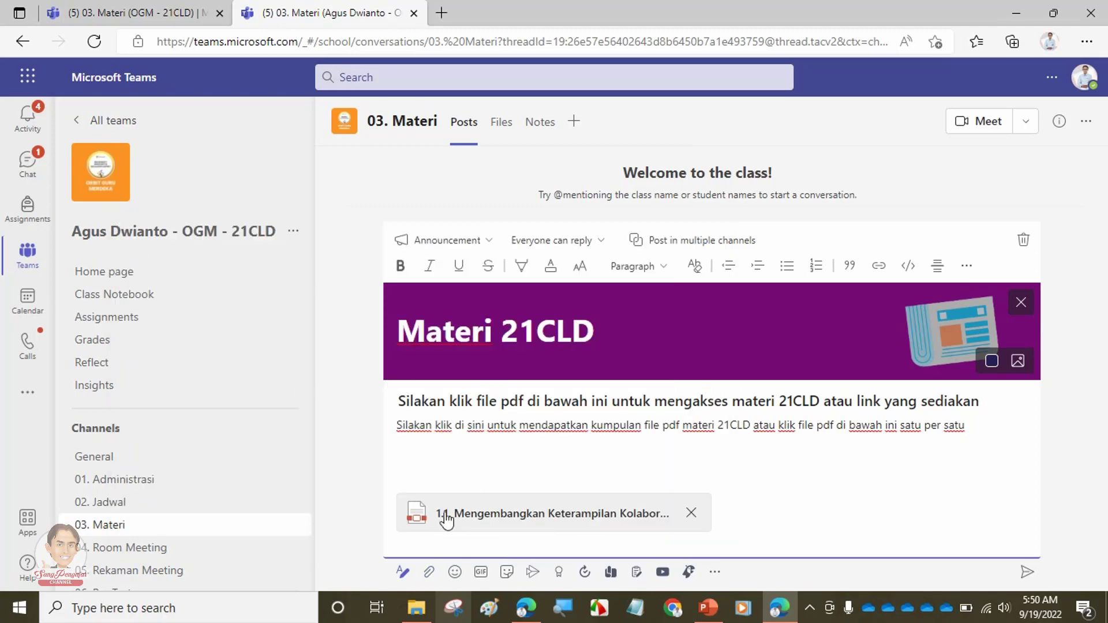
pyautogui.click(429, 573)
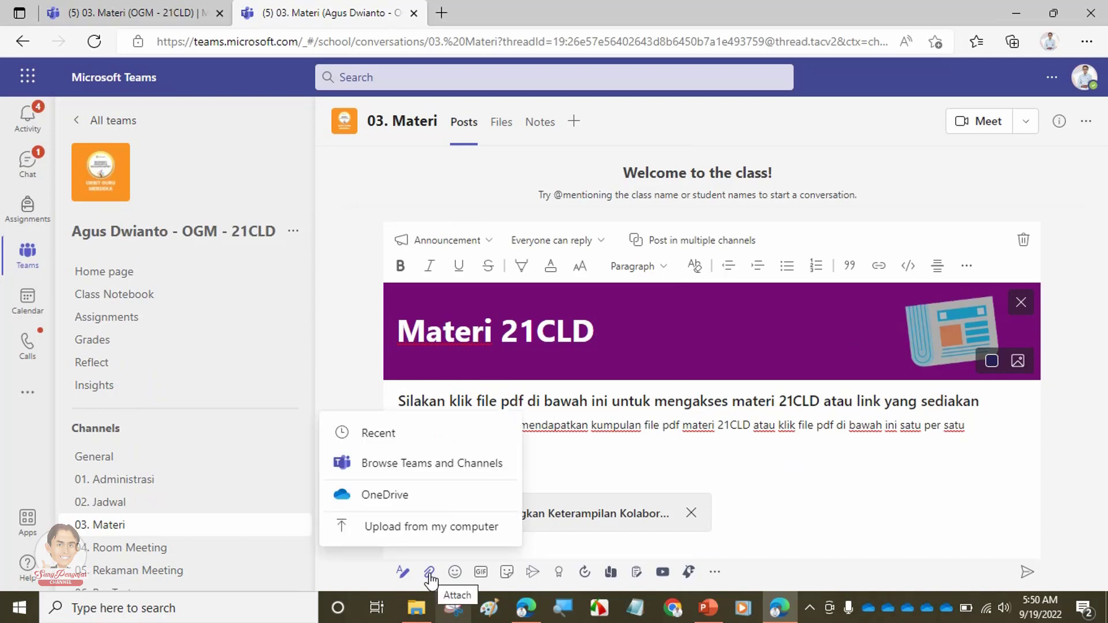
pyautogui.click(416, 465)
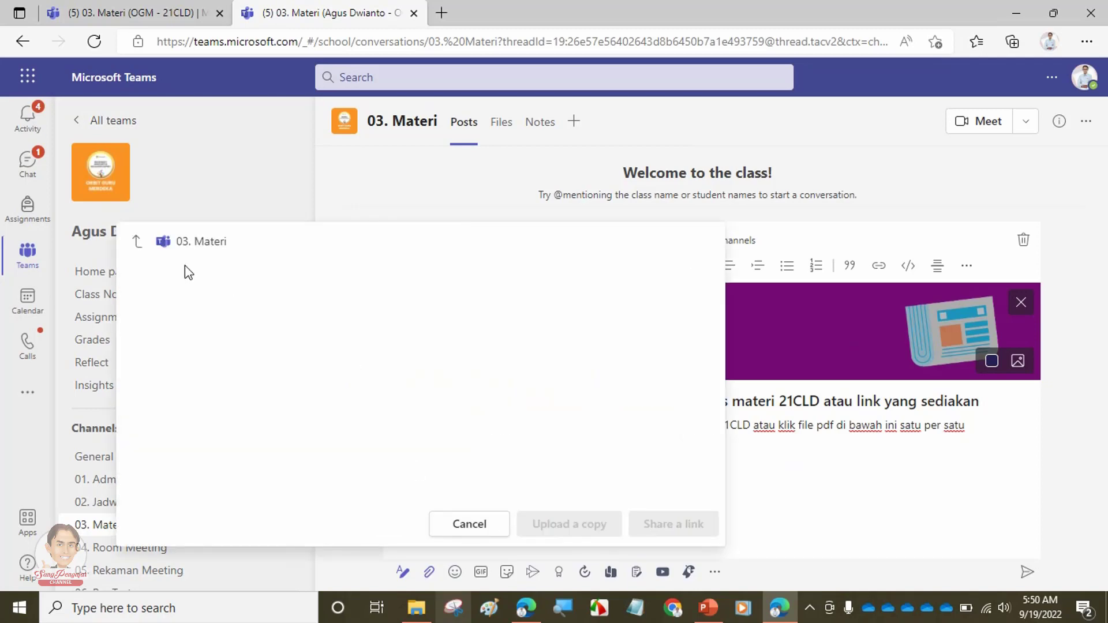
pyautogui.click(137, 242)
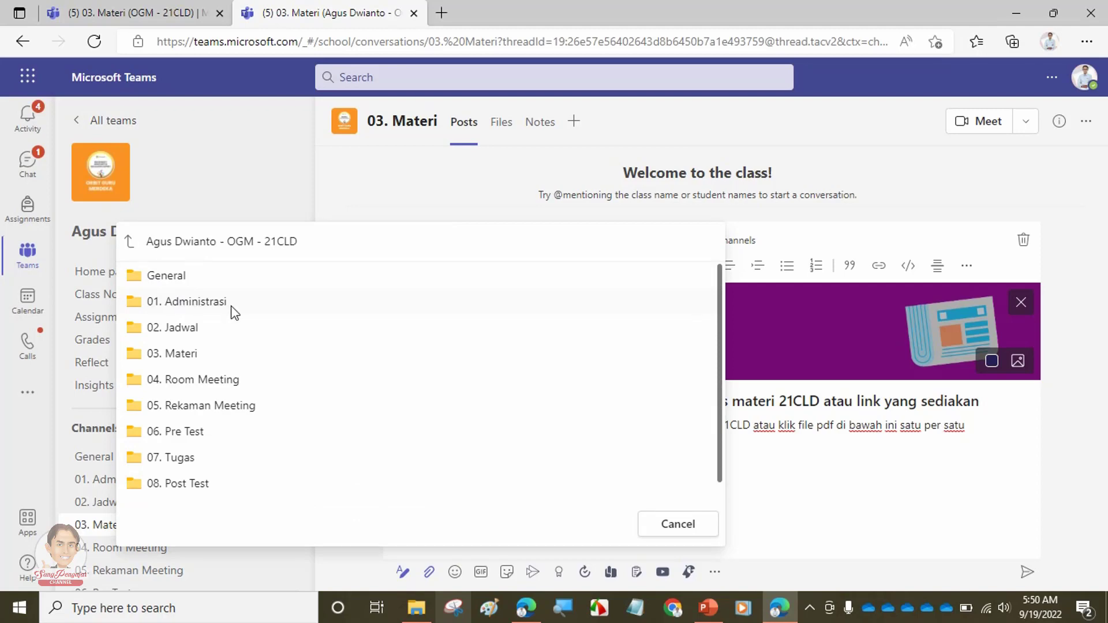
pyautogui.click(202, 306)
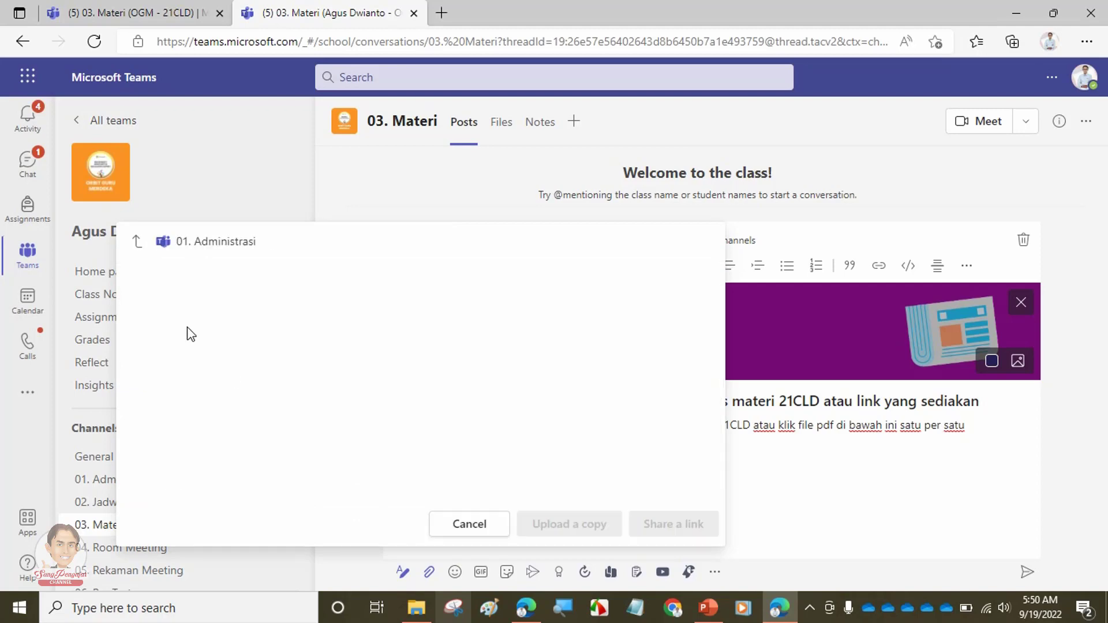
pyautogui.click(137, 241)
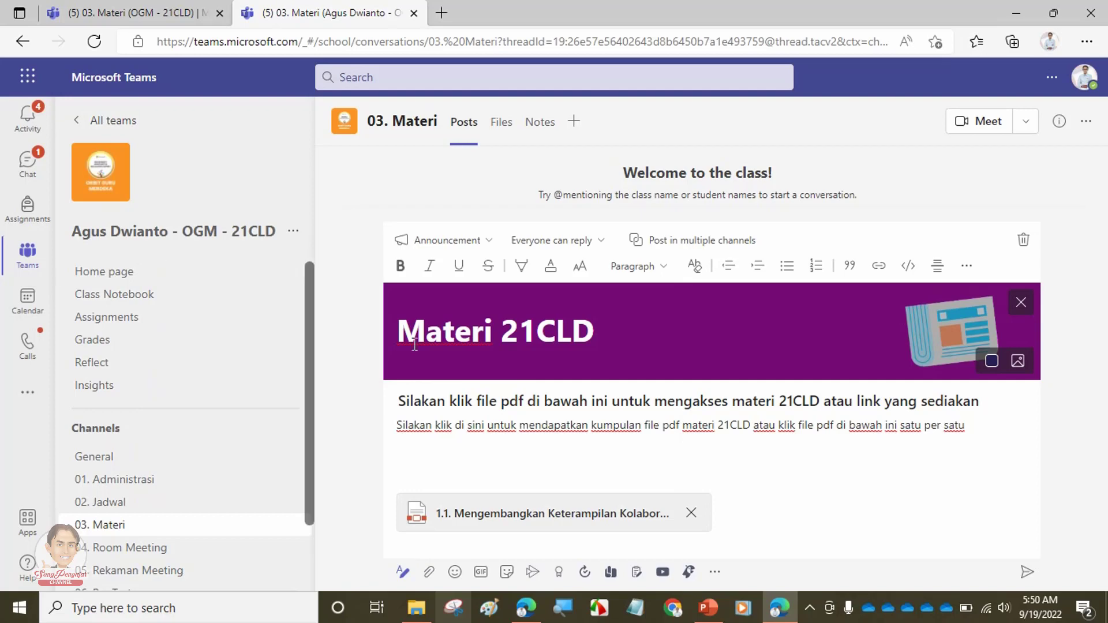
pyautogui.click(430, 573)
pyautogui.click(444, 464)
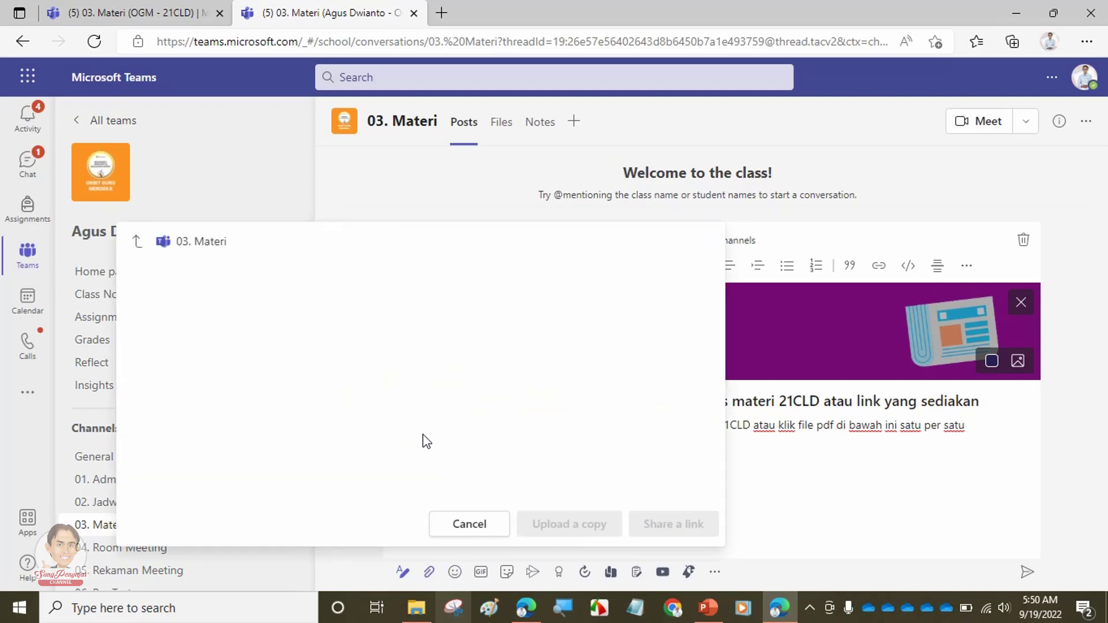
pyautogui.click(137, 241)
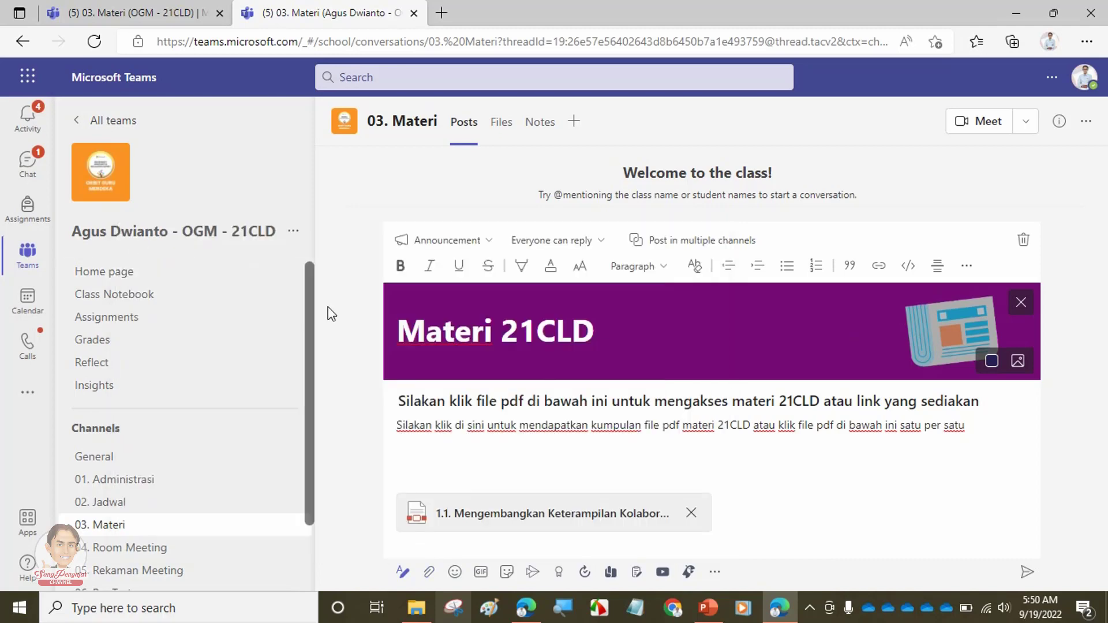
# Attach the "1.2. Menyusun Lingkungan Belajar" PDF as a shared link from General > Materi Kelas > Materi 21CLD > Pertemuan 1 Collaboration - Teams
pyautogui.click(429, 573)
pyautogui.click(417, 465)
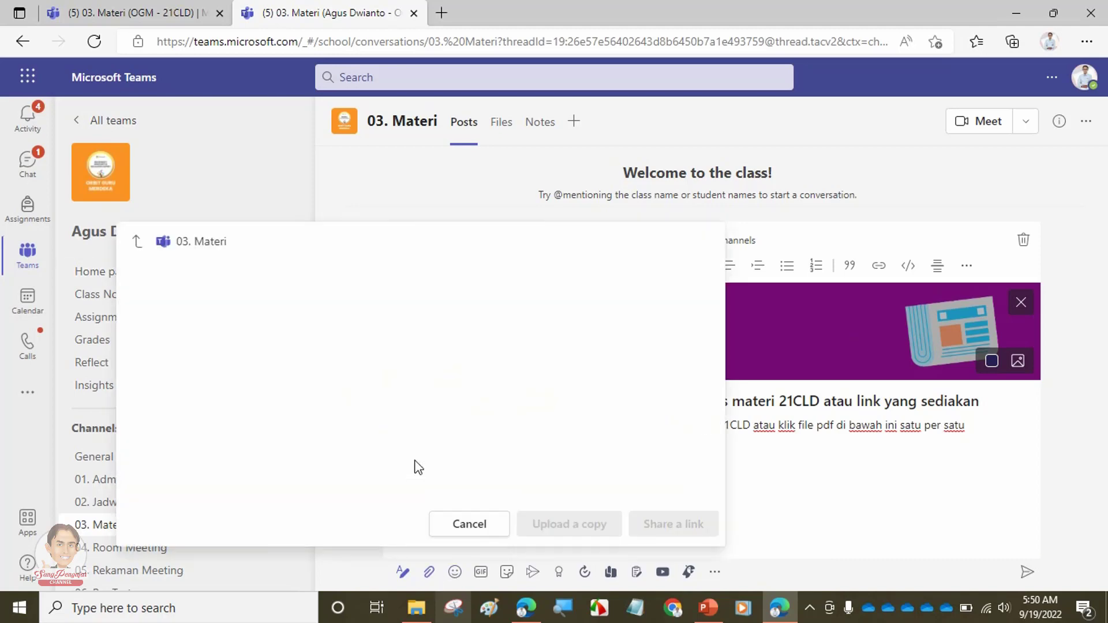
pyautogui.click(136, 241)
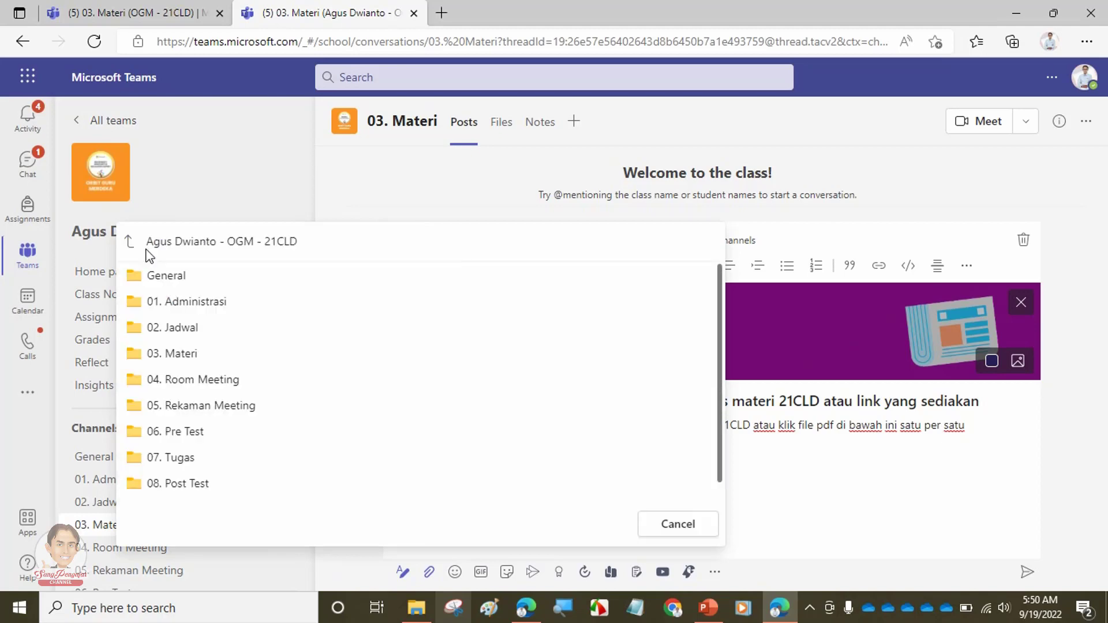
pyautogui.click(179, 282)
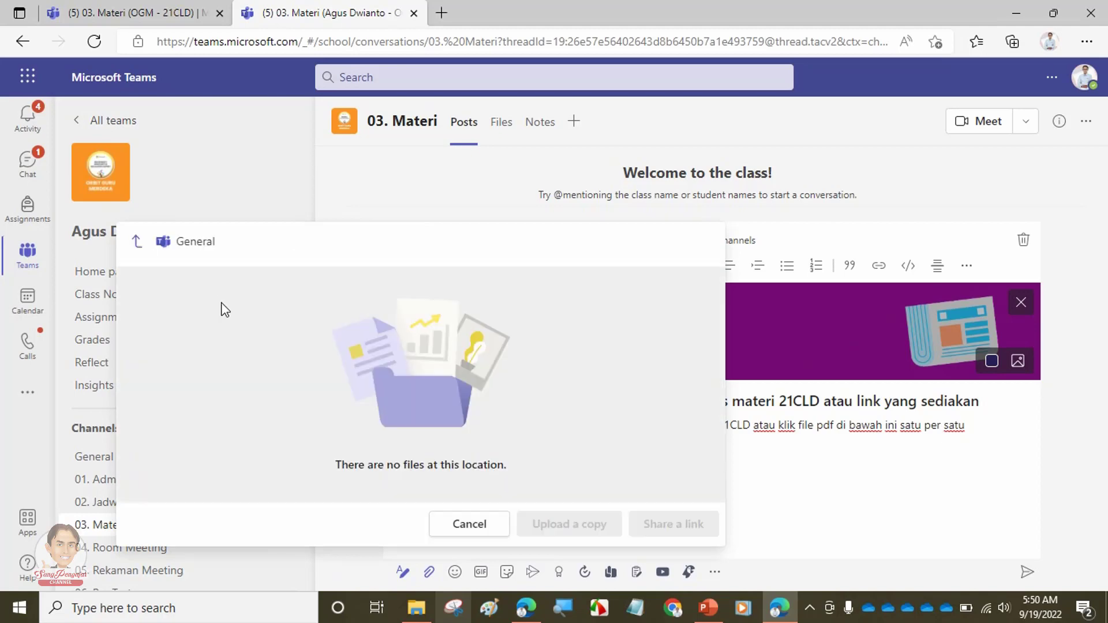
pyautogui.click(222, 310)
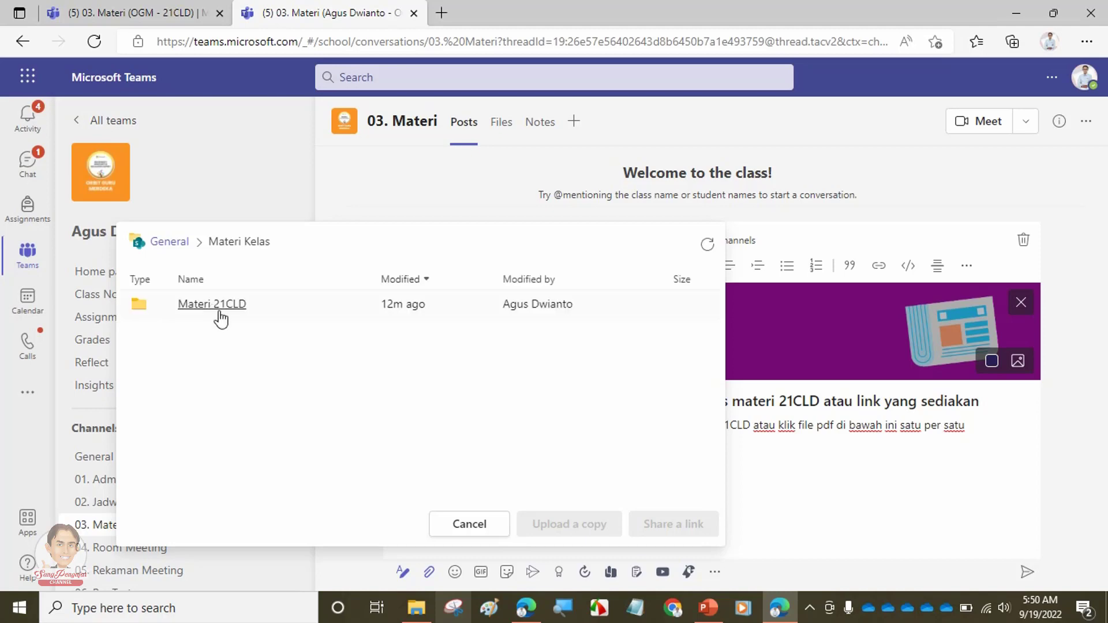
pyautogui.click(221, 312)
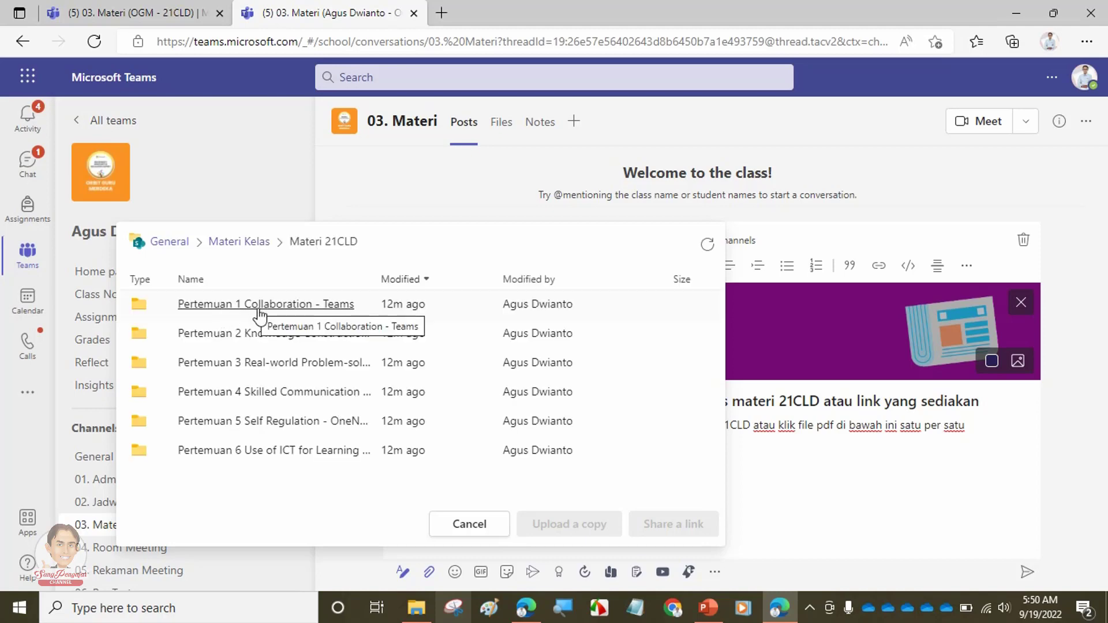
pyautogui.click(259, 315)
pyautogui.click(241, 341)
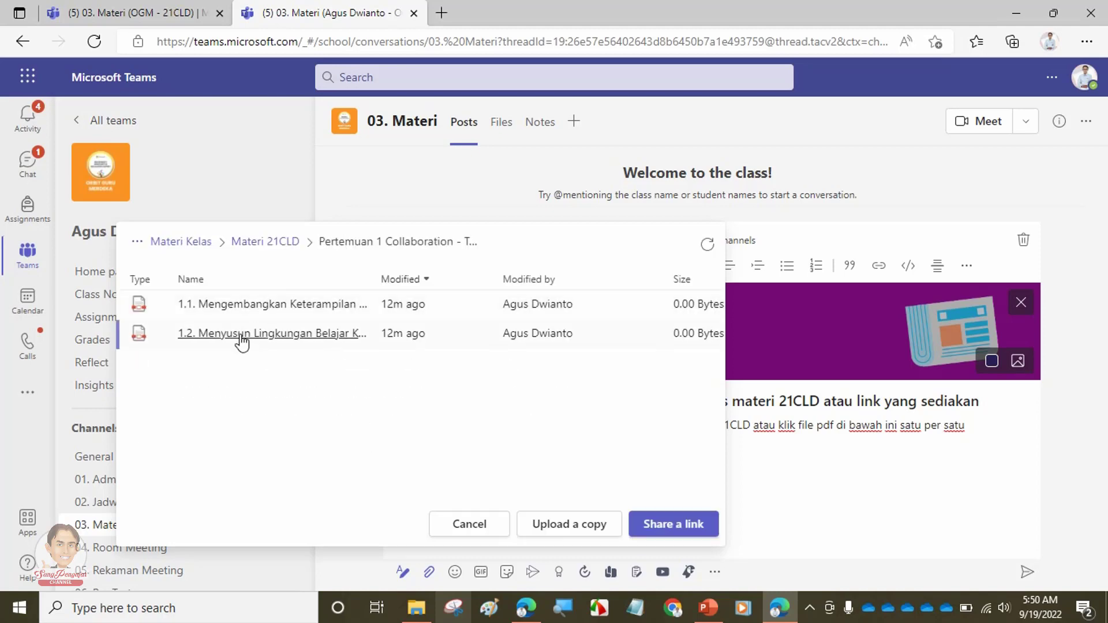
pyautogui.click(705, 525)
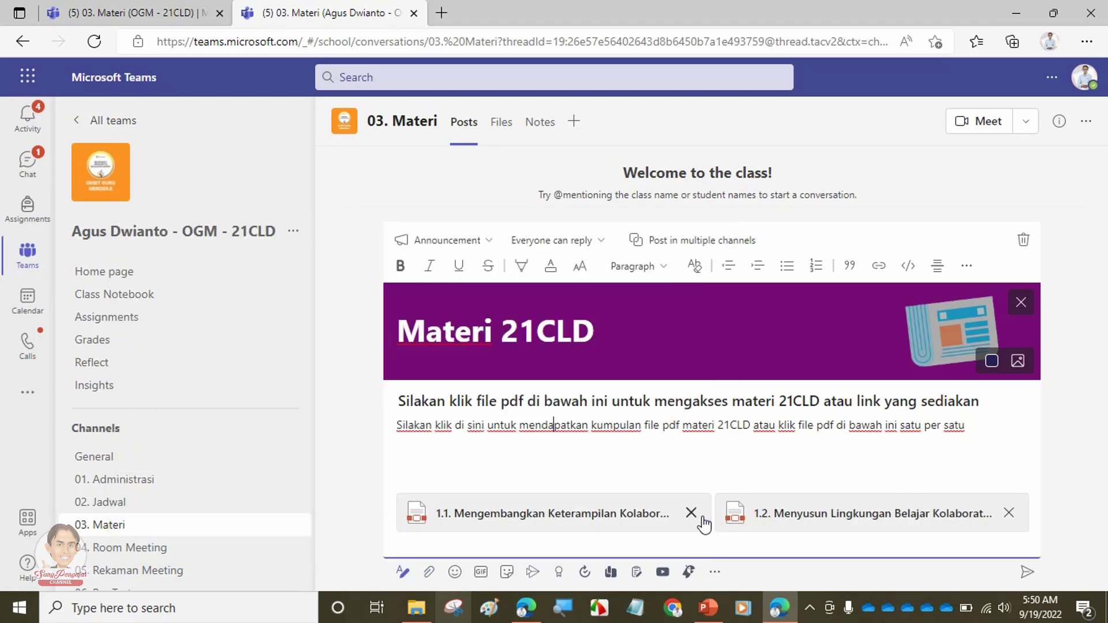
# Attach the "2.1. Kegiatan Belajar yang Membangun" PDF as a shared link from the Pertemuan 2 Knowledge Construction folder in General > Materi Kelas > Materi 21CLD
pyautogui.click(427, 573)
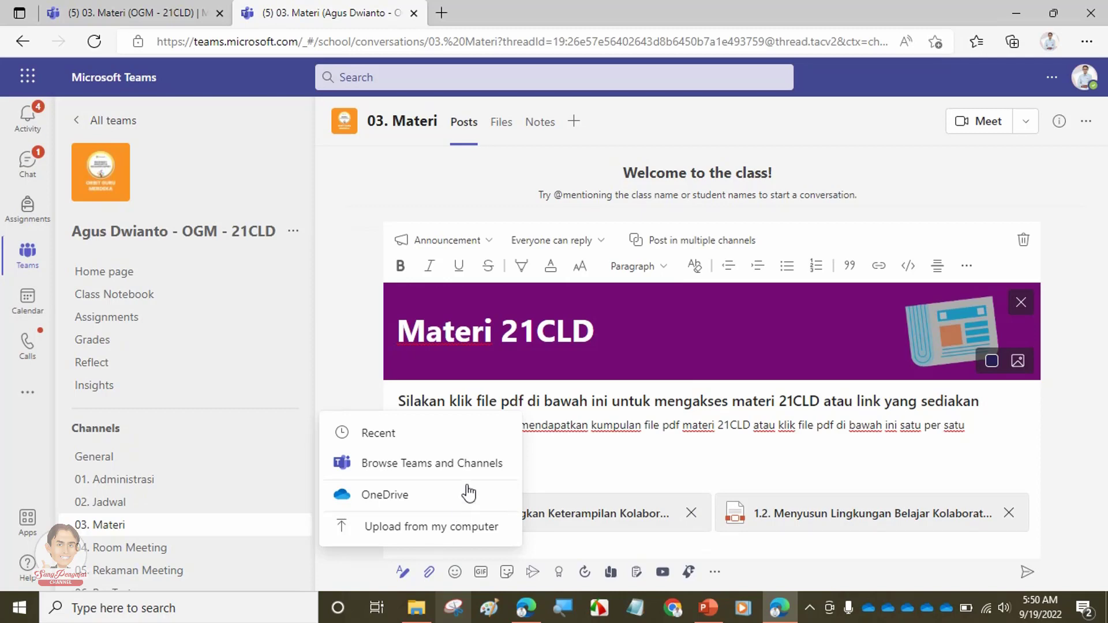
pyautogui.click(419, 468)
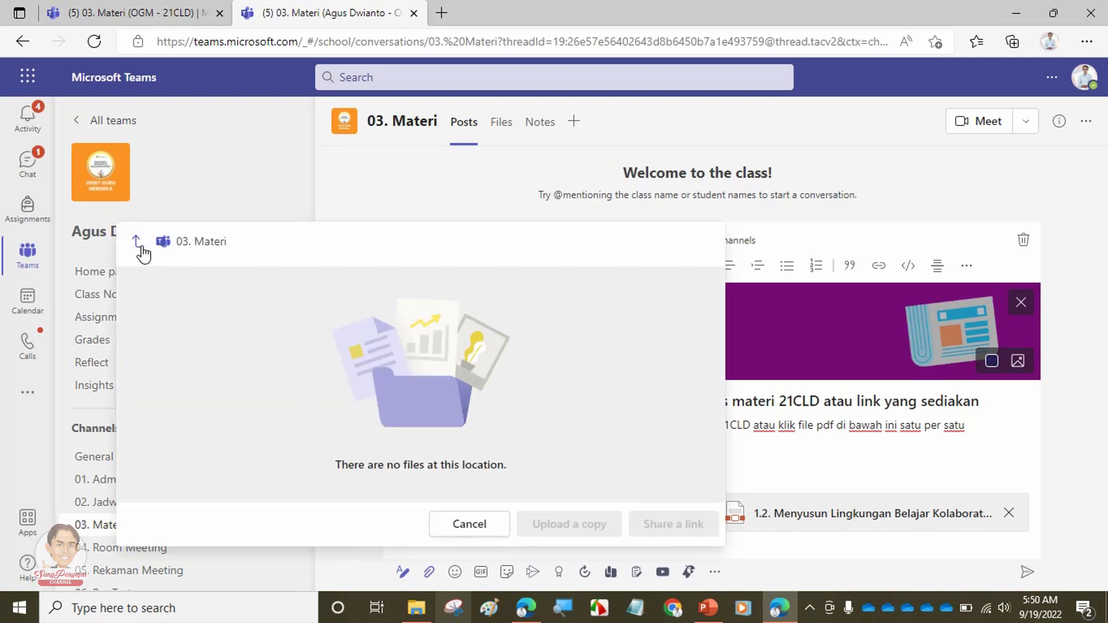
pyautogui.click(137, 241)
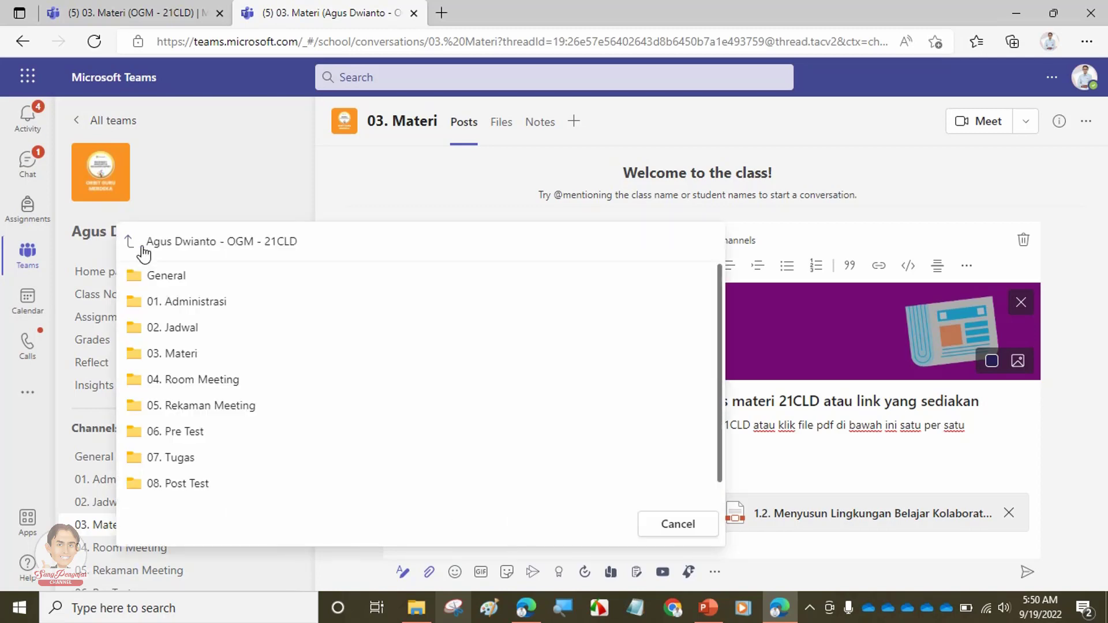
pyautogui.click(174, 277)
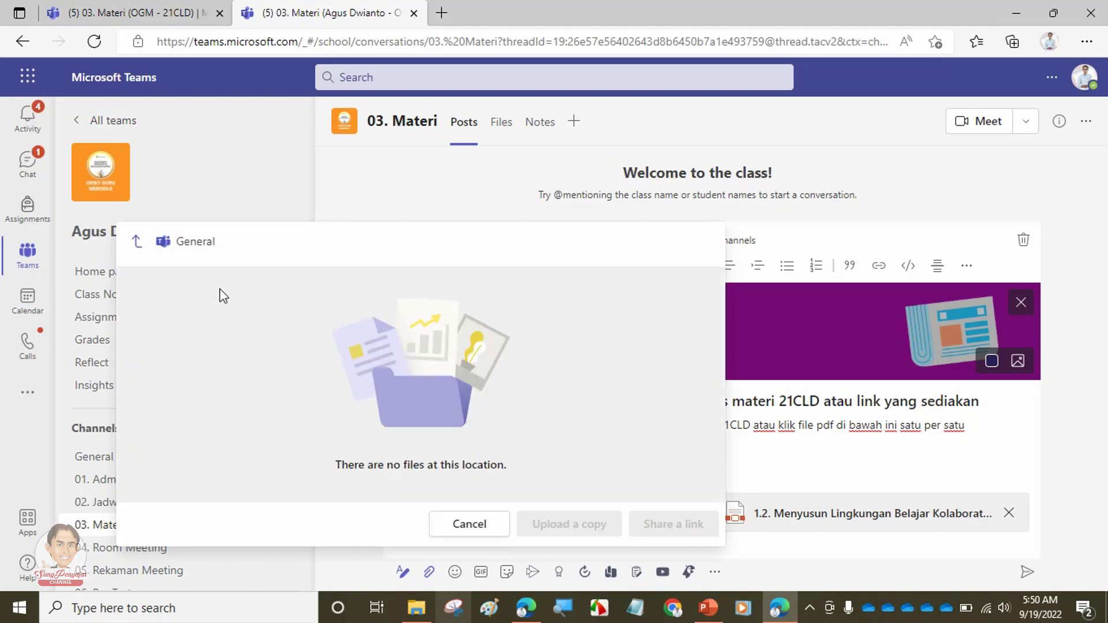
pyautogui.click(211, 307)
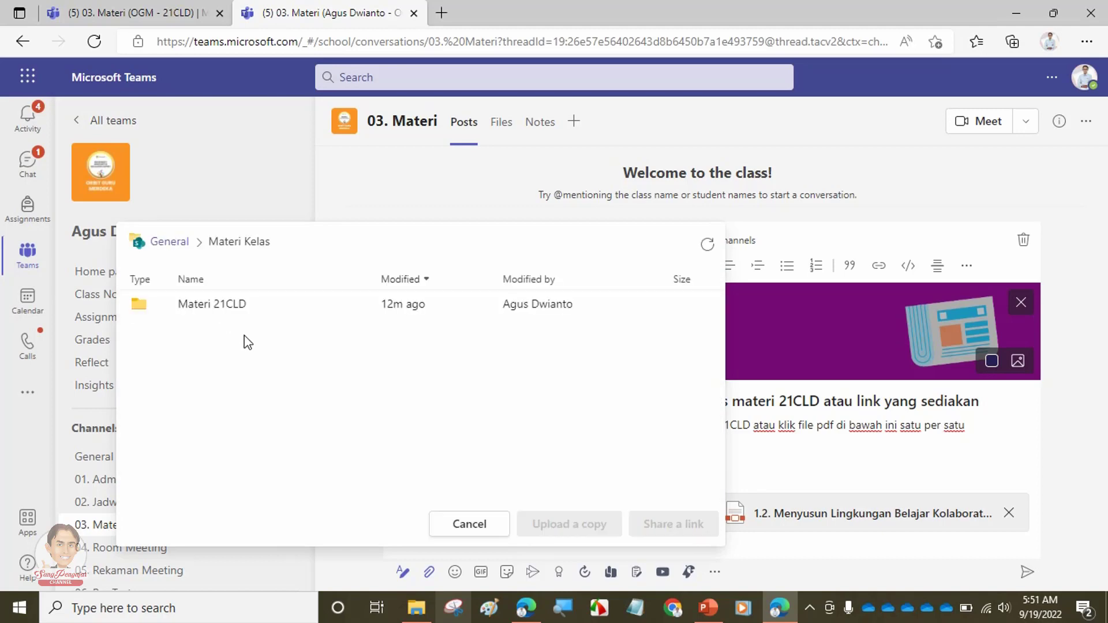
pyautogui.click(220, 307)
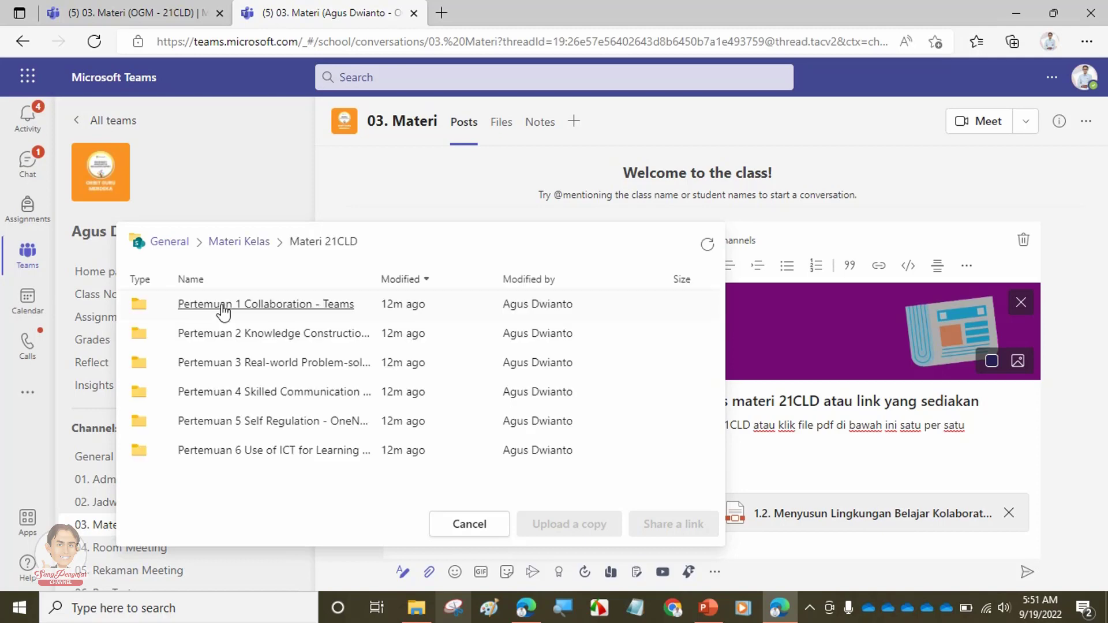
pyautogui.click(228, 334)
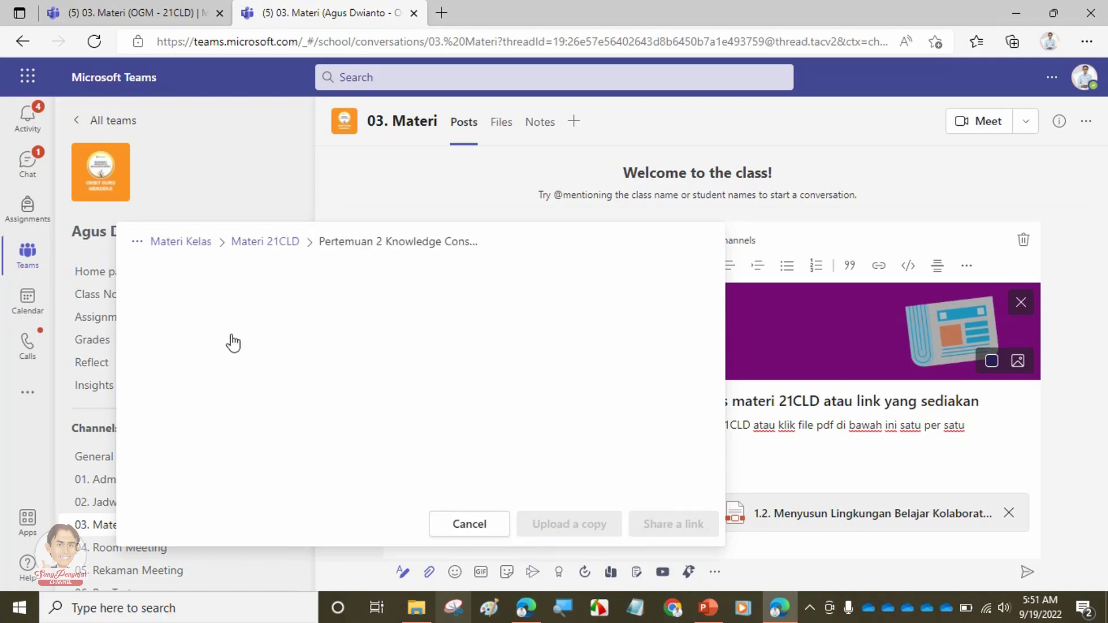
pyautogui.click(231, 309)
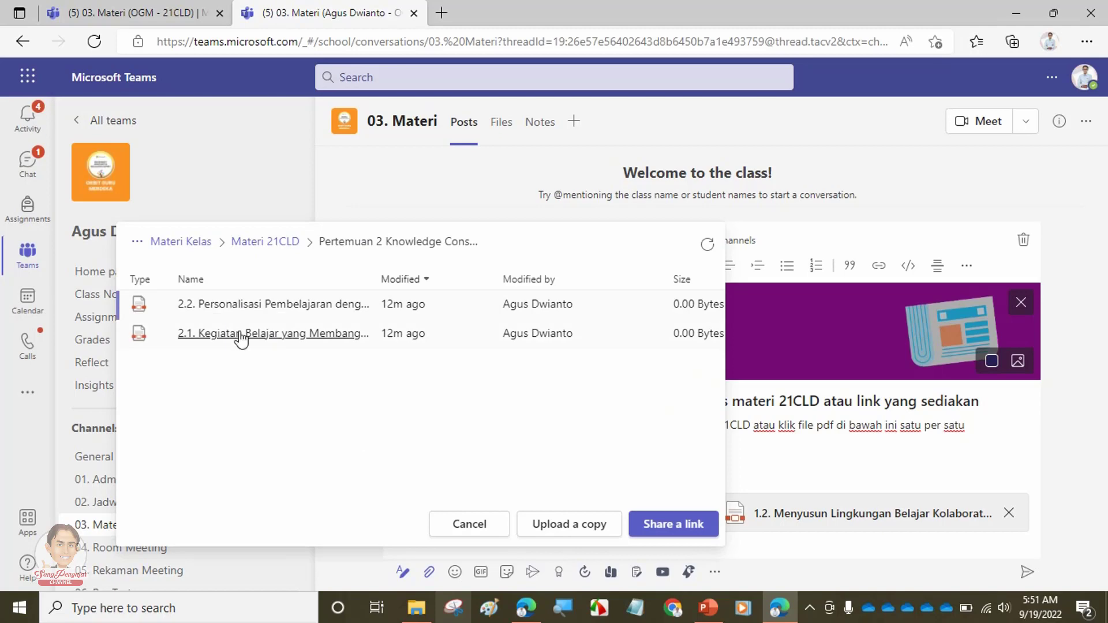
pyautogui.click(243, 340)
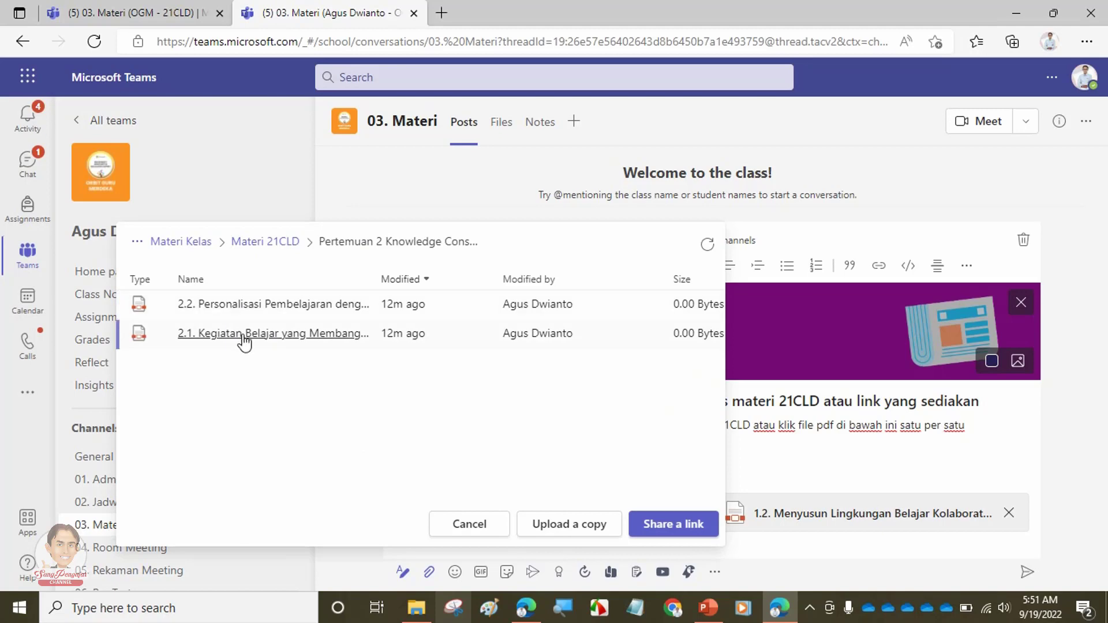
pyautogui.click(660, 527)
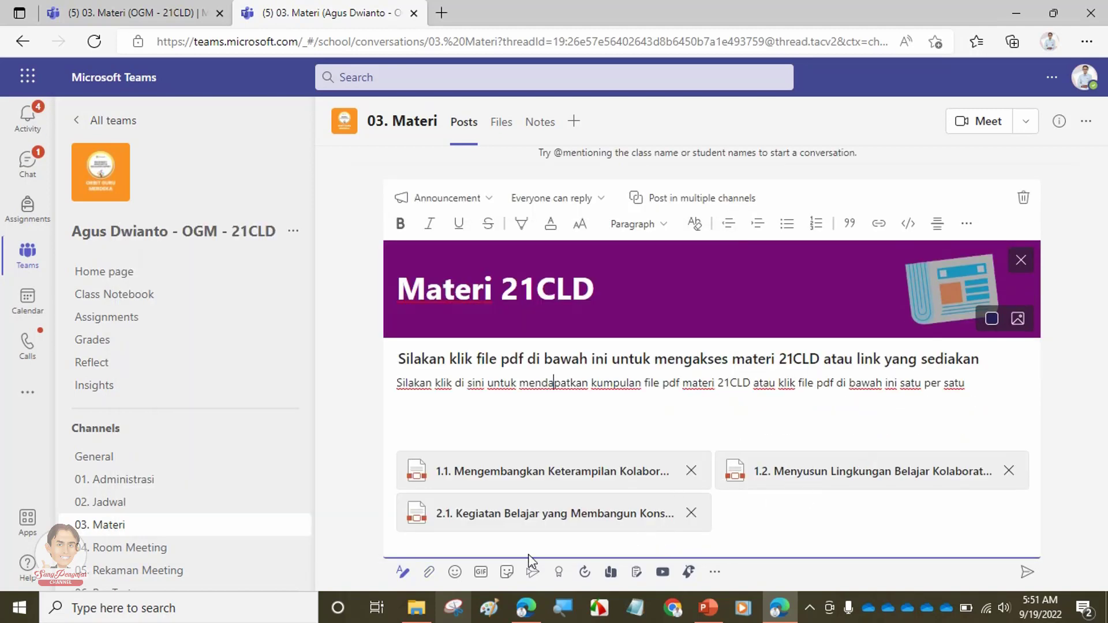
pyautogui.click(428, 572)
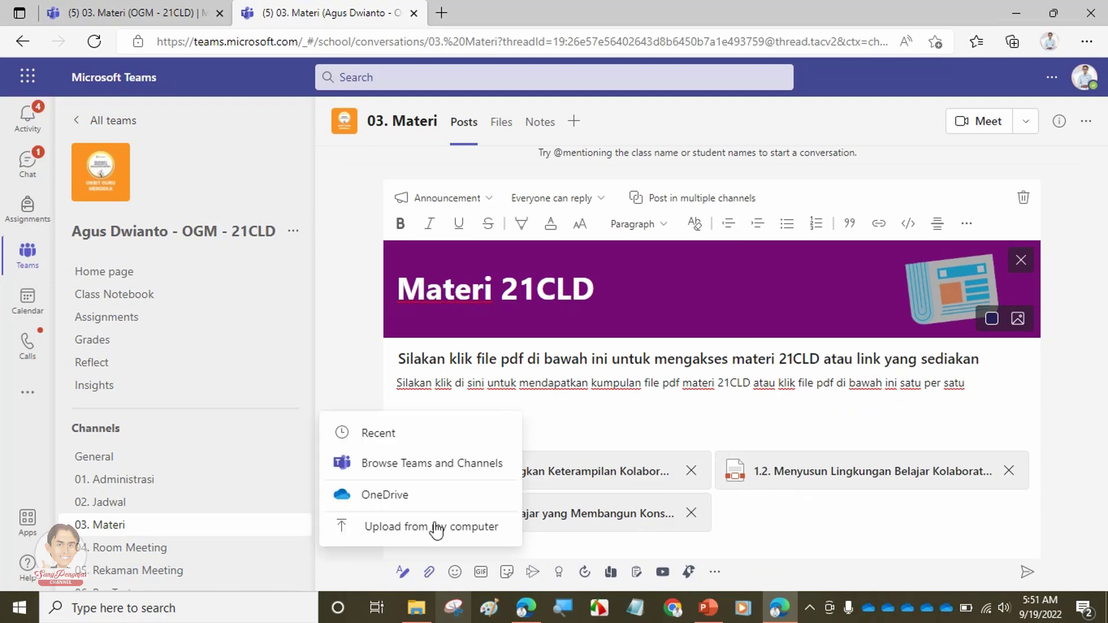
pyautogui.click(428, 465)
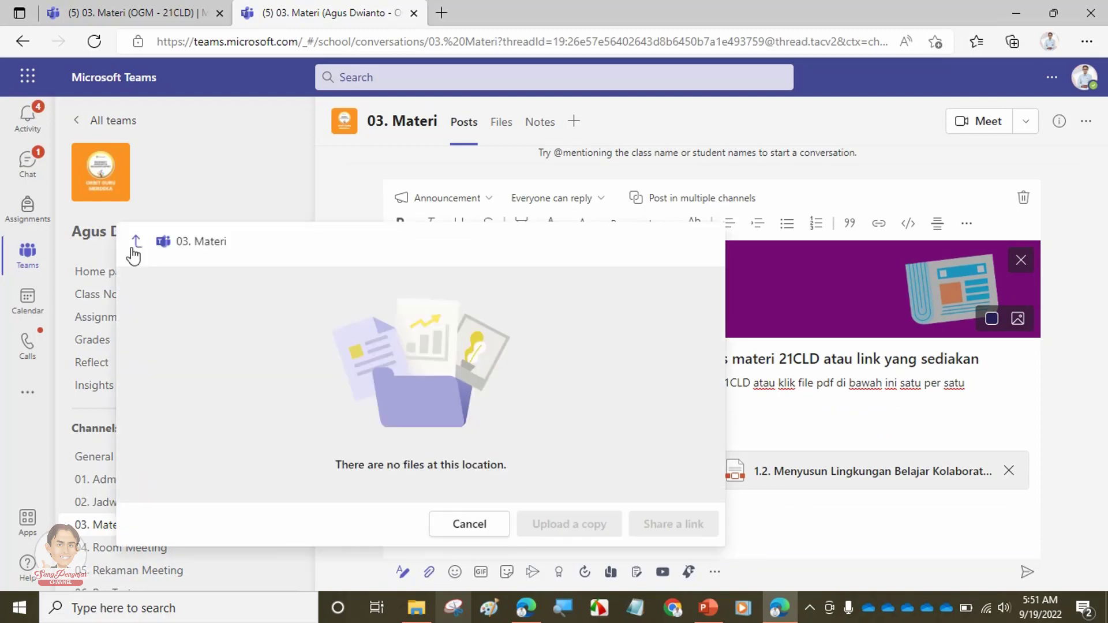
pyautogui.press('Escape')
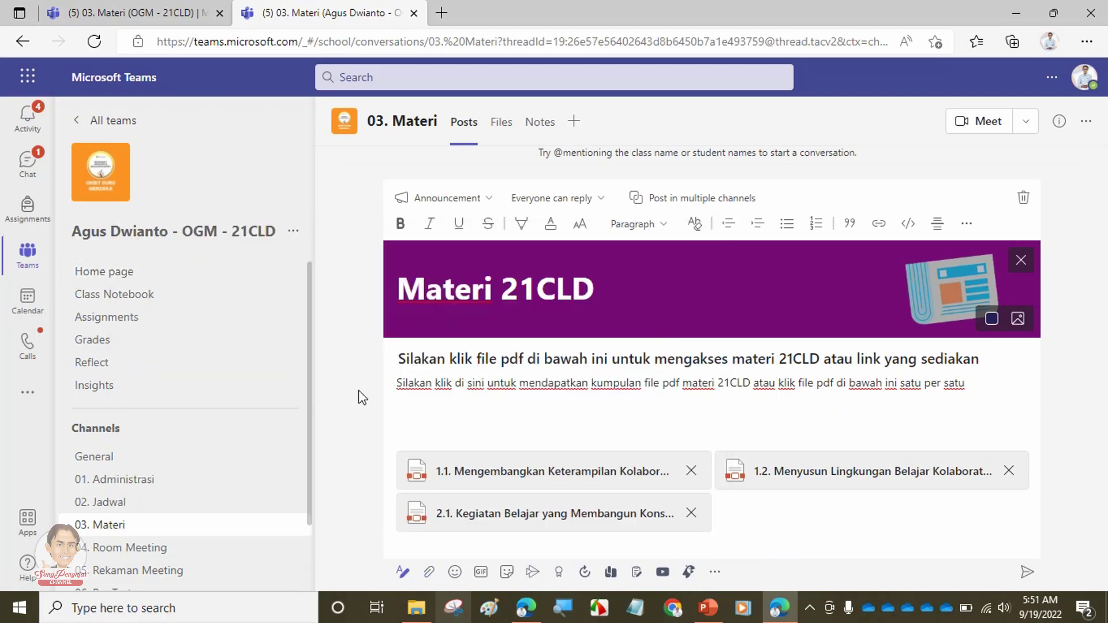
pyautogui.click(429, 572)
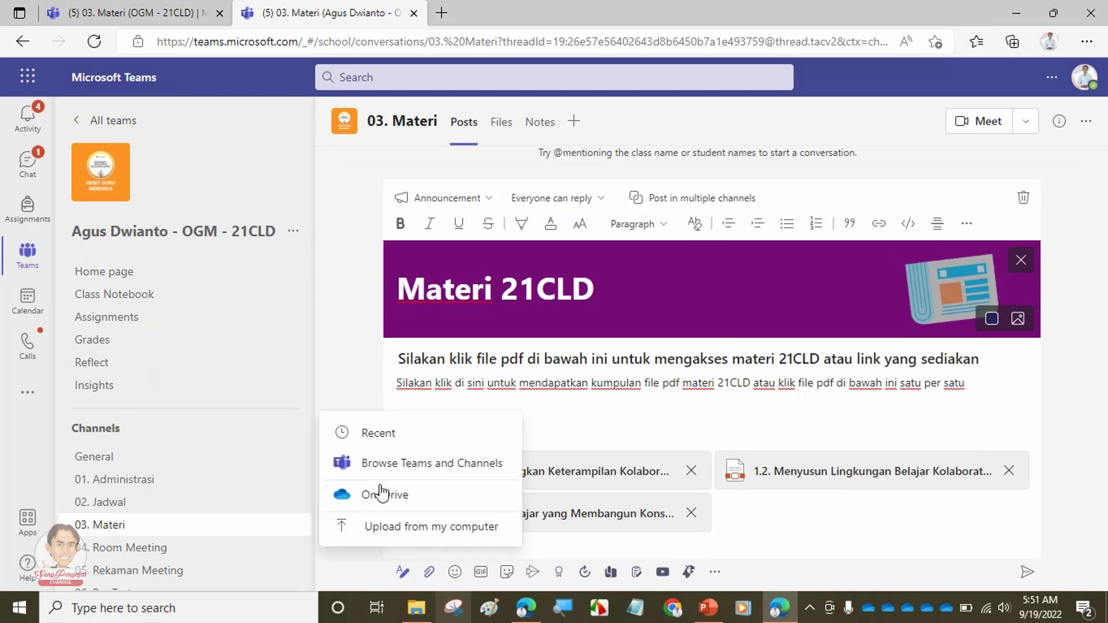
pyautogui.click(381, 464)
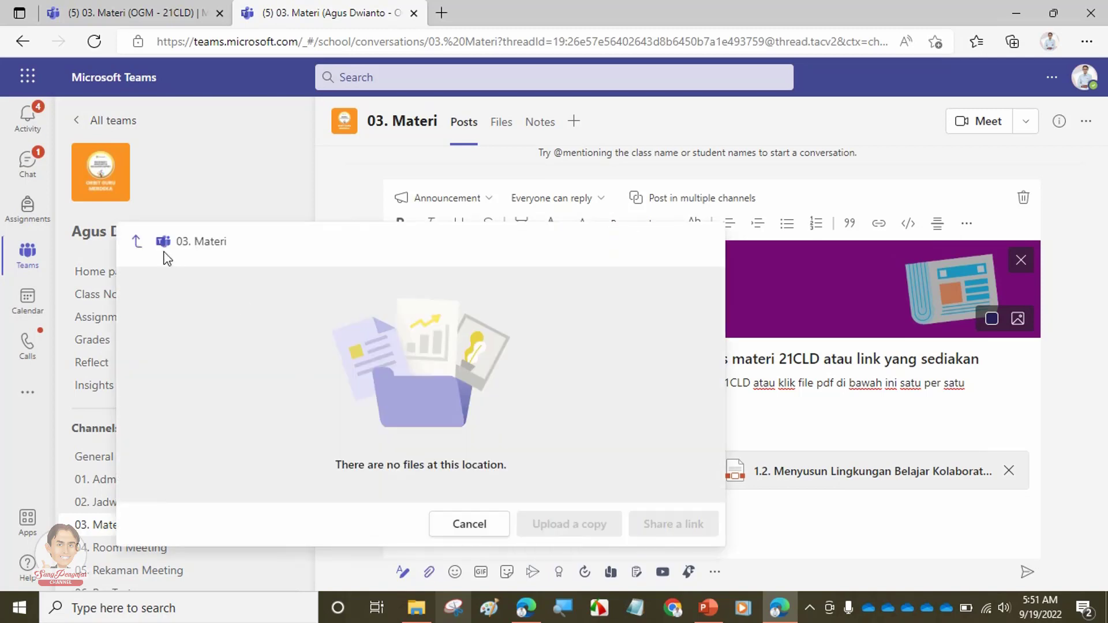
pyautogui.click(136, 243)
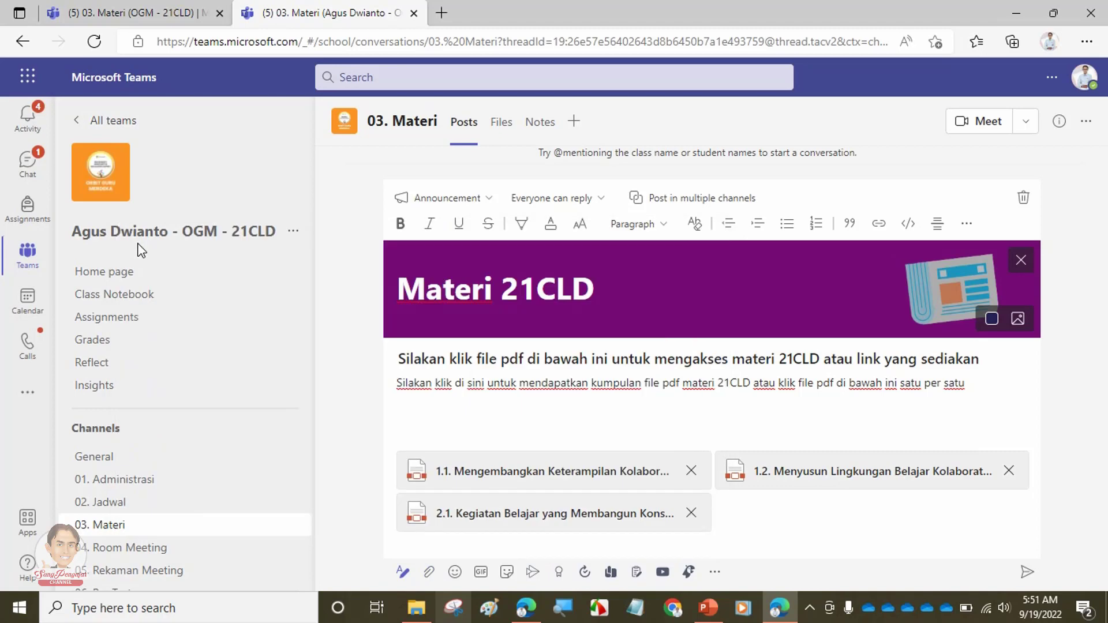
# Attach the "2.2. Personalisasi Pembelajaran" PDF as a shared link from the Pertemuan 2 Knowledge Construction folder and post the Materi 21CLD announcement
pyautogui.click(431, 571)
pyautogui.click(421, 463)
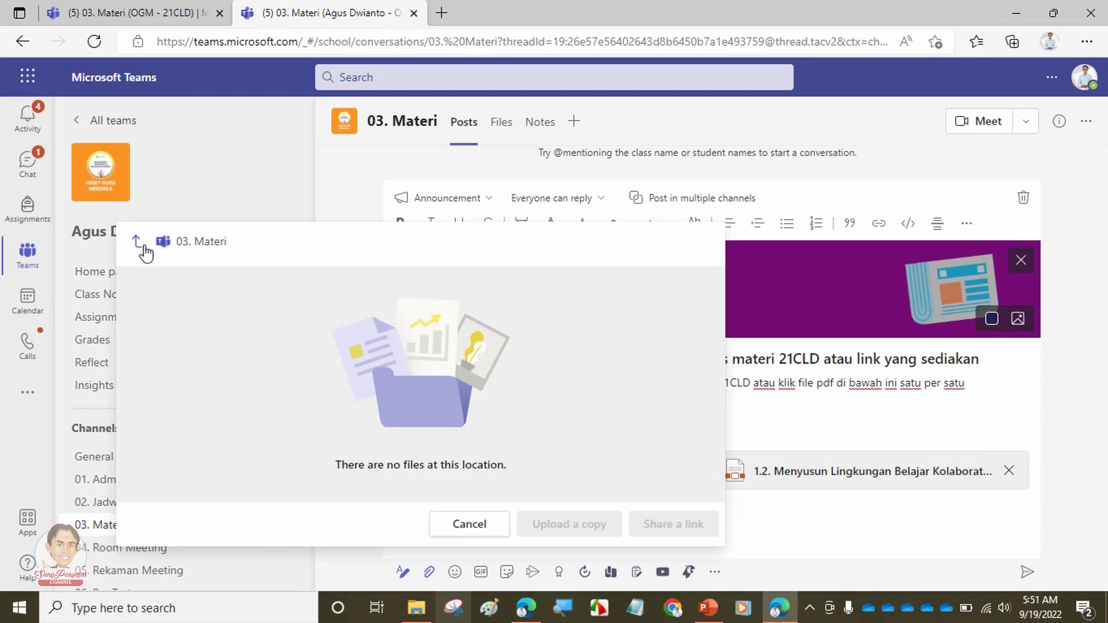
pyautogui.click(143, 247)
pyautogui.click(169, 276)
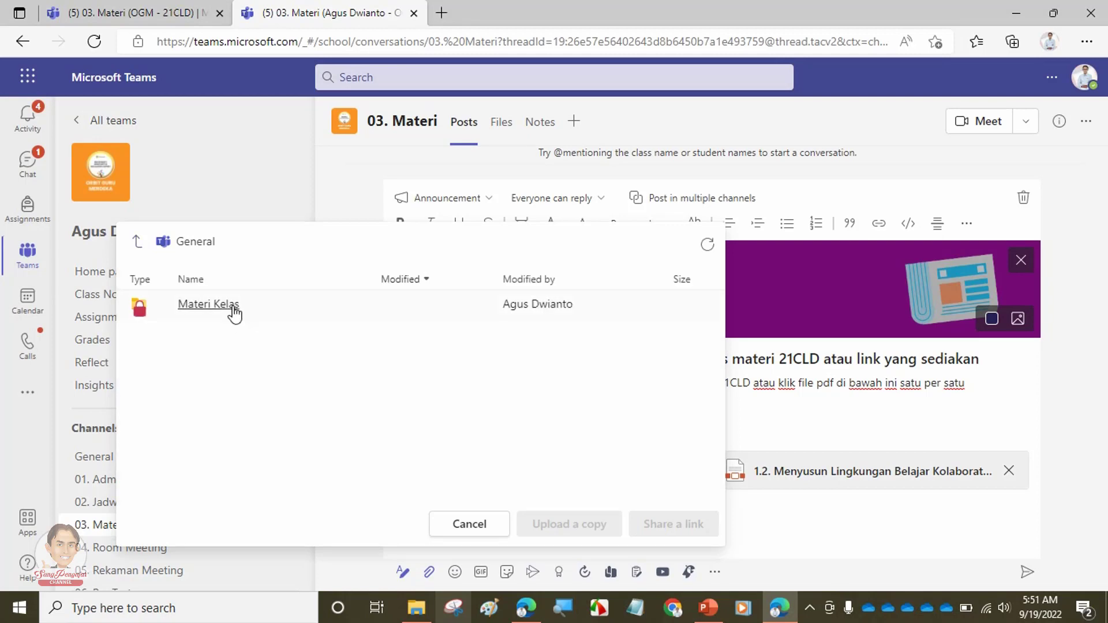
pyautogui.click(234, 305)
pyautogui.click(231, 309)
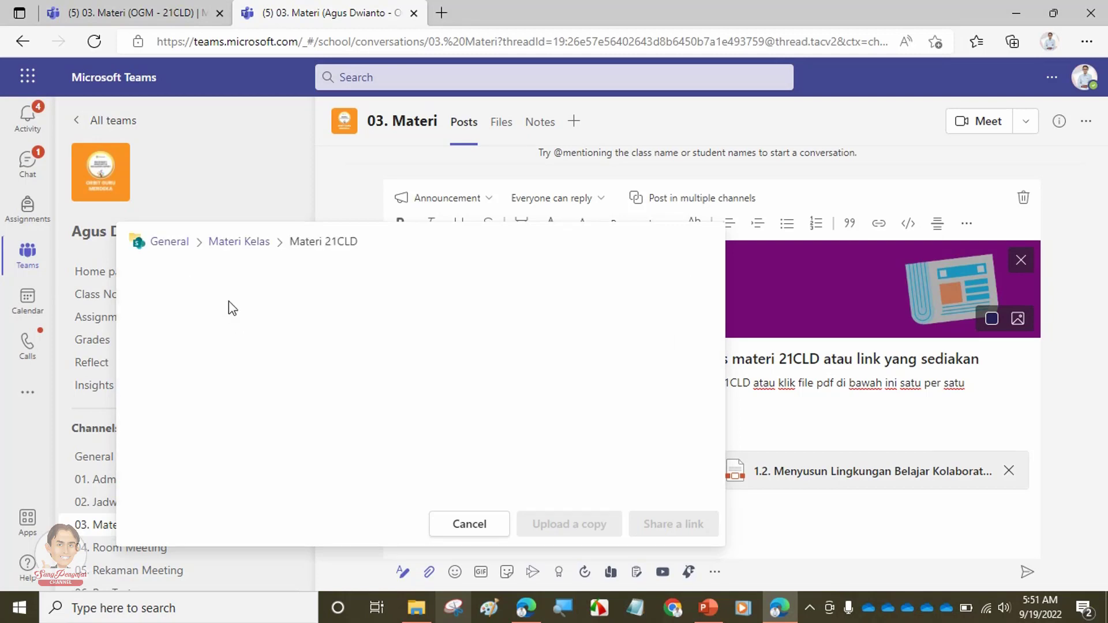
pyautogui.click(279, 339)
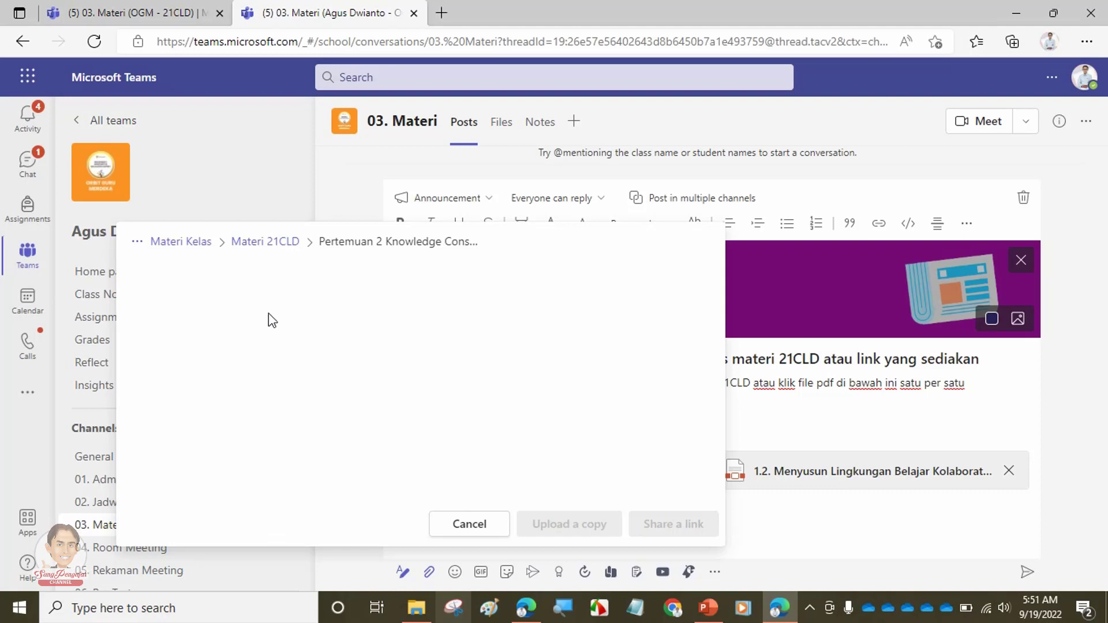
pyautogui.click(267, 310)
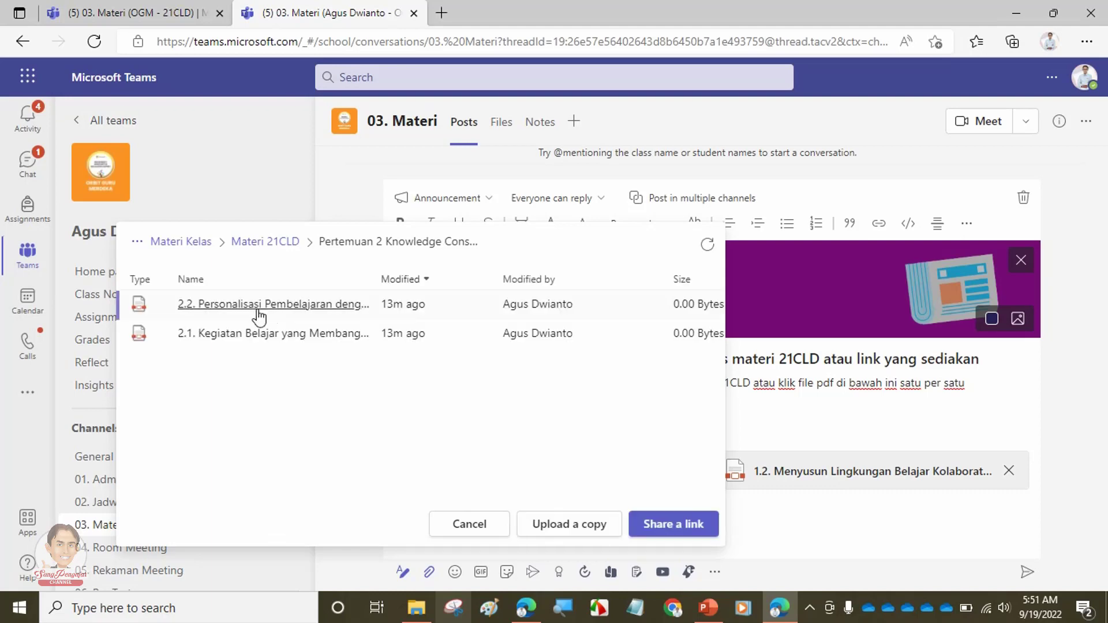
pyautogui.click(674, 525)
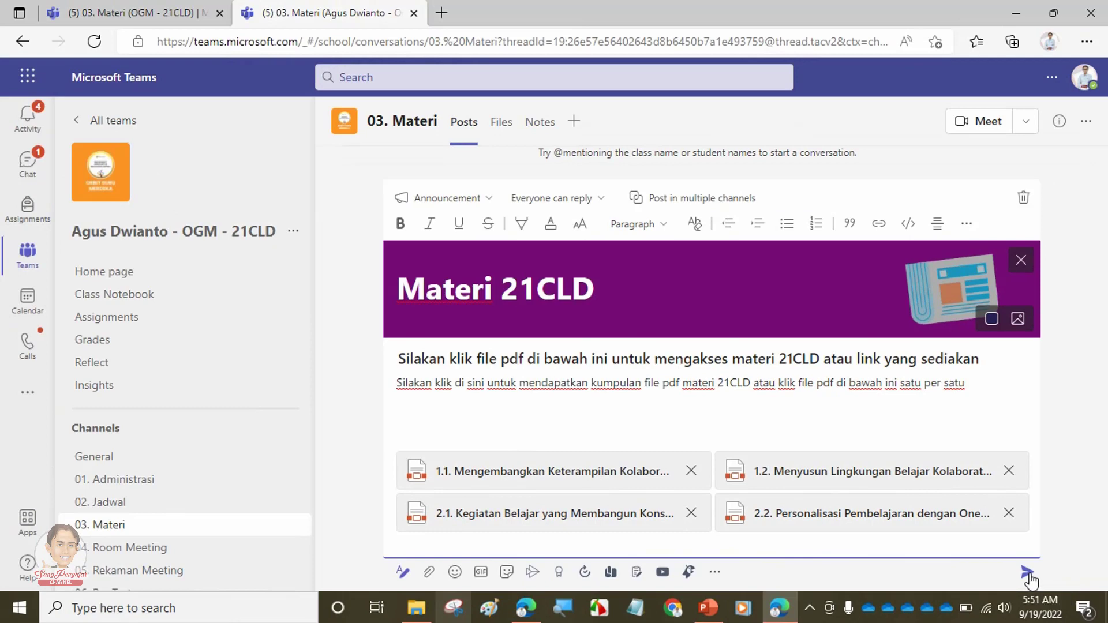
pyautogui.click(1027, 574)
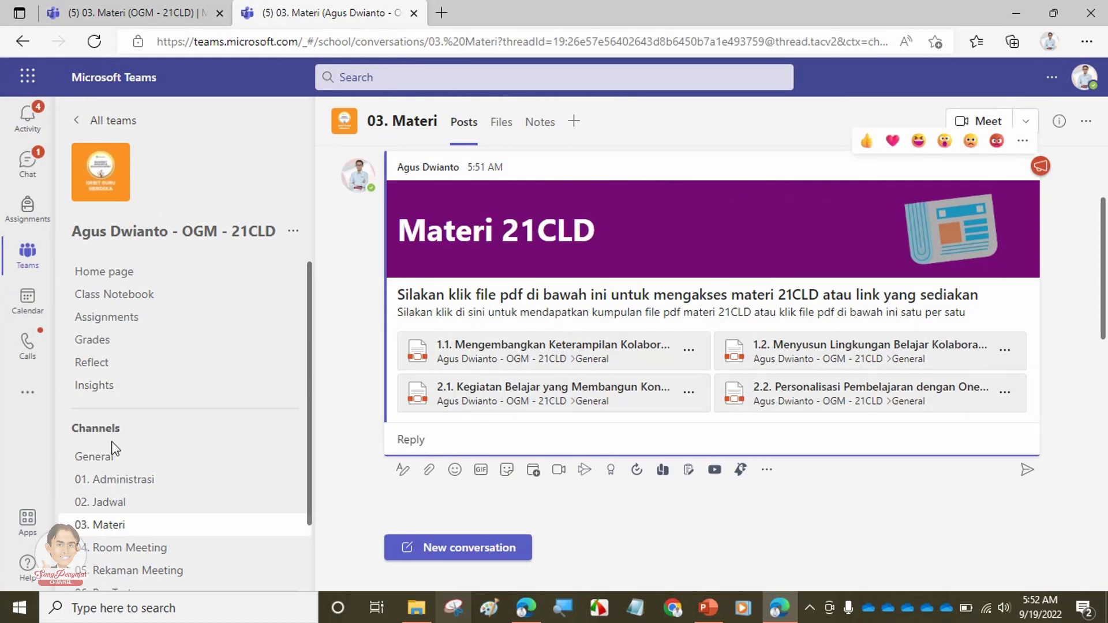
# Copy the sharing link of the Materi 21CLD folder from General > Materi Kelas in the class files
pyautogui.click(98, 464)
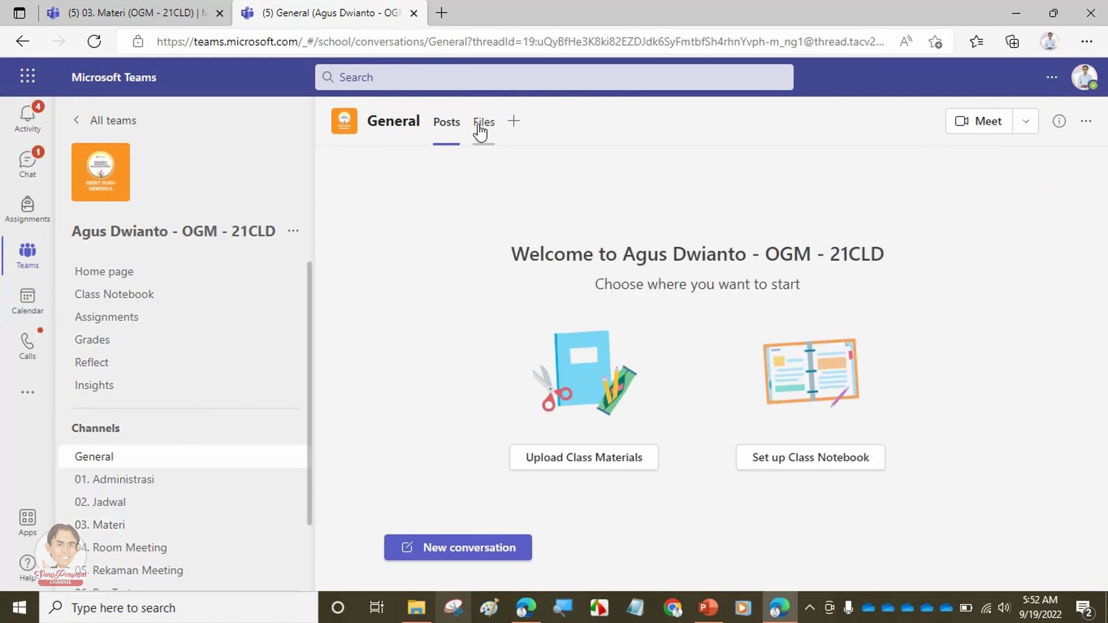
pyautogui.click(480, 127)
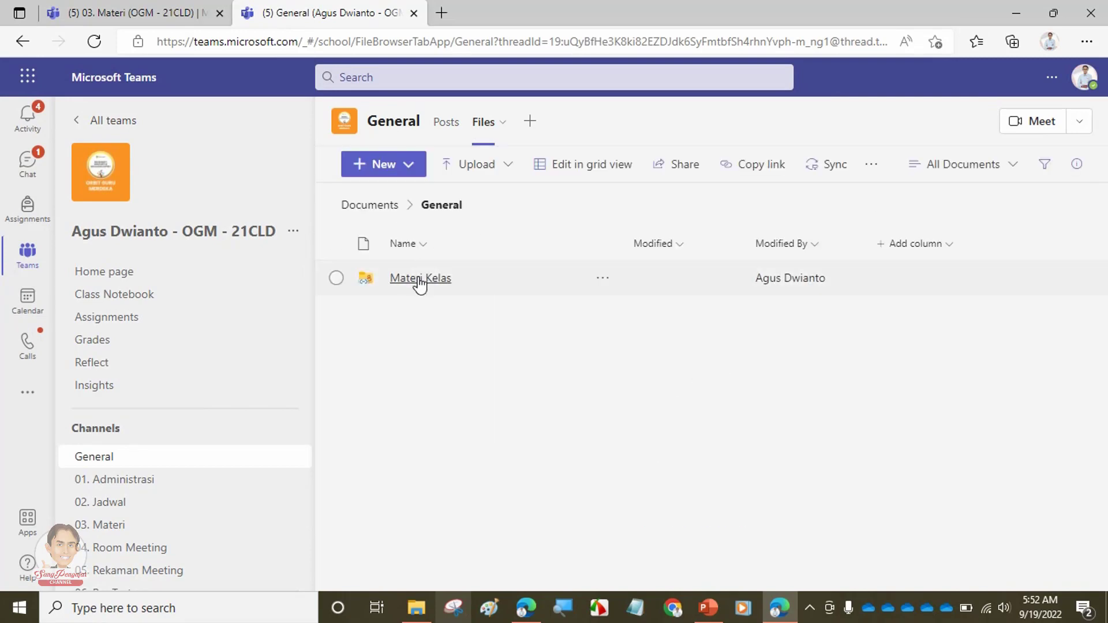
pyautogui.click(426, 279)
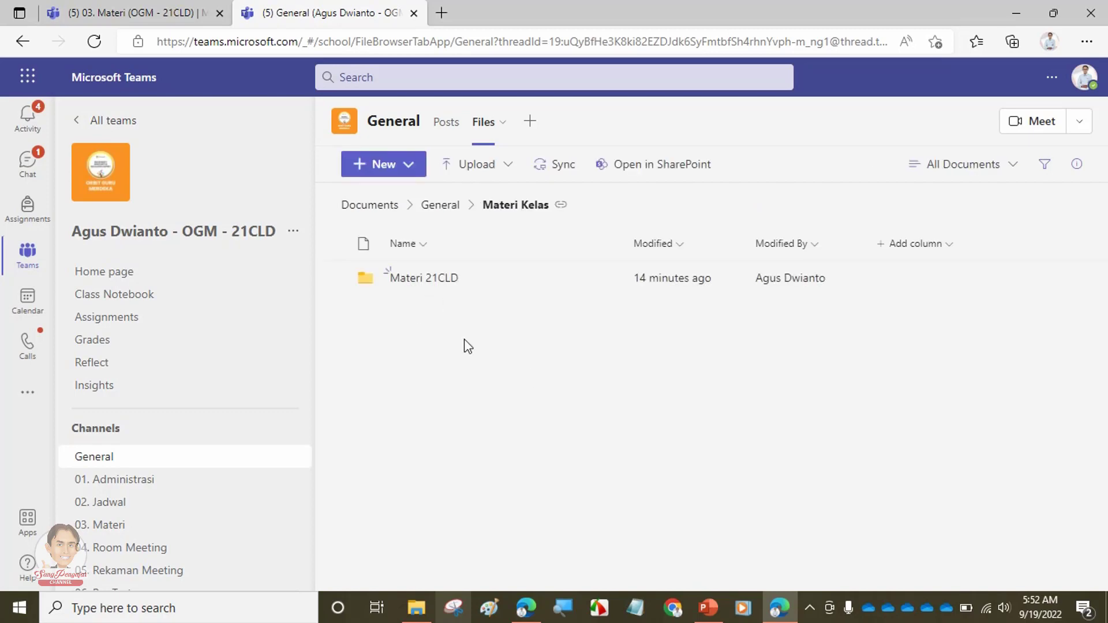
pyautogui.click(421, 279)
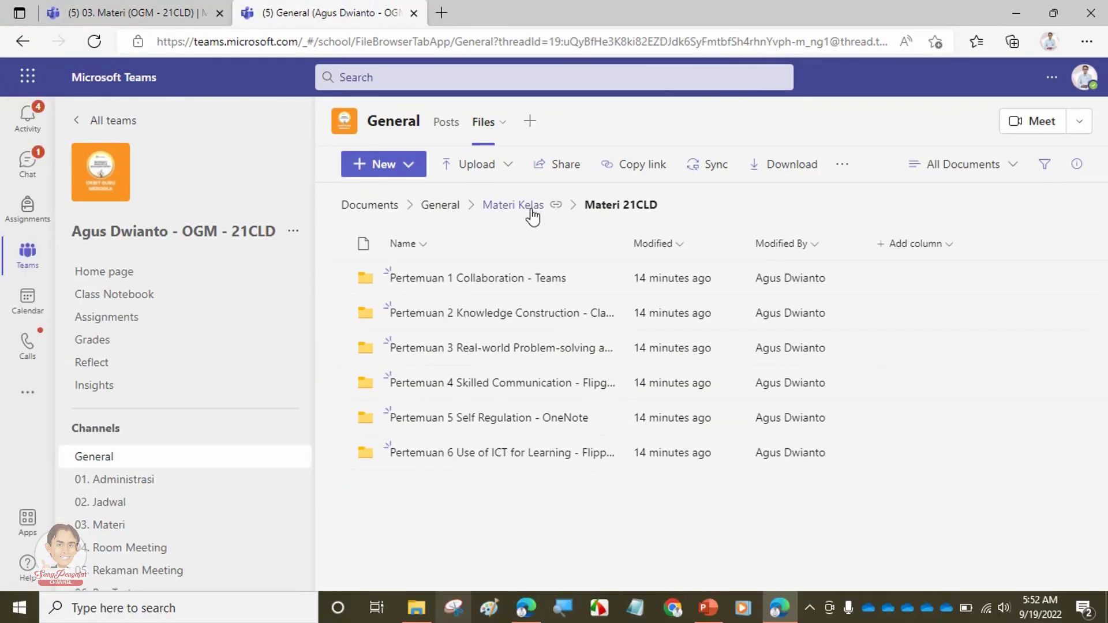
pyautogui.click(507, 209)
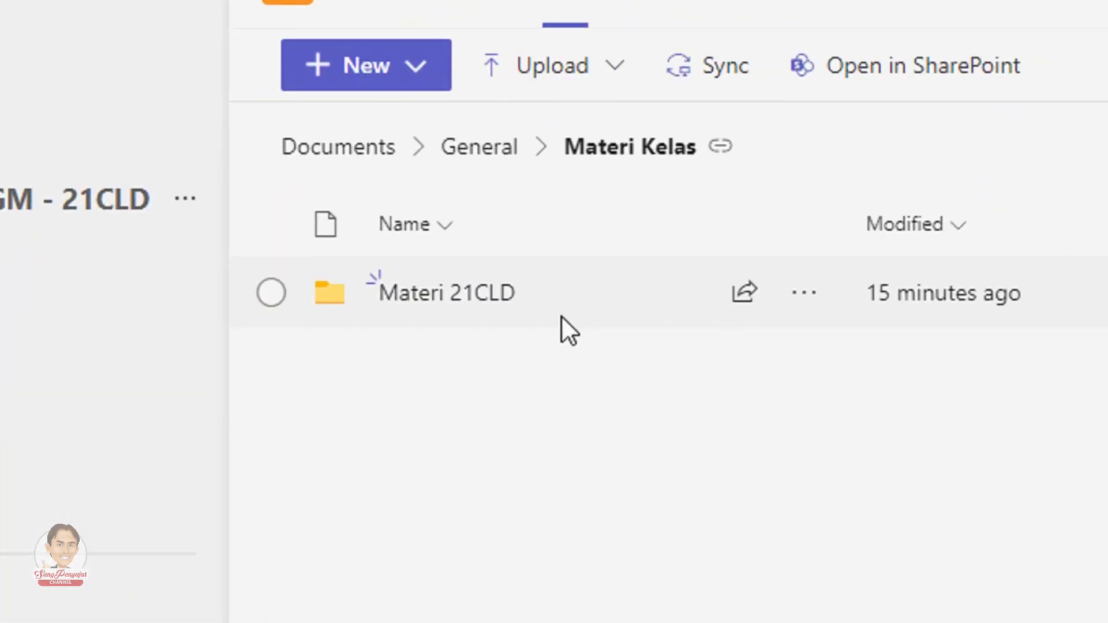
pyautogui.click(814, 294)
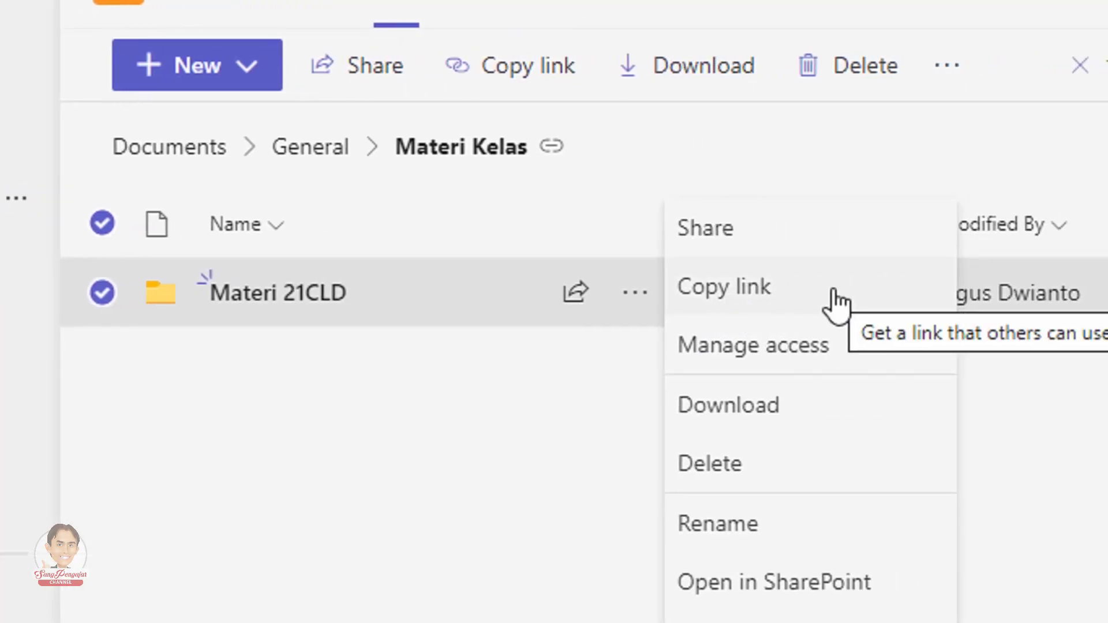
pyautogui.click(832, 292)
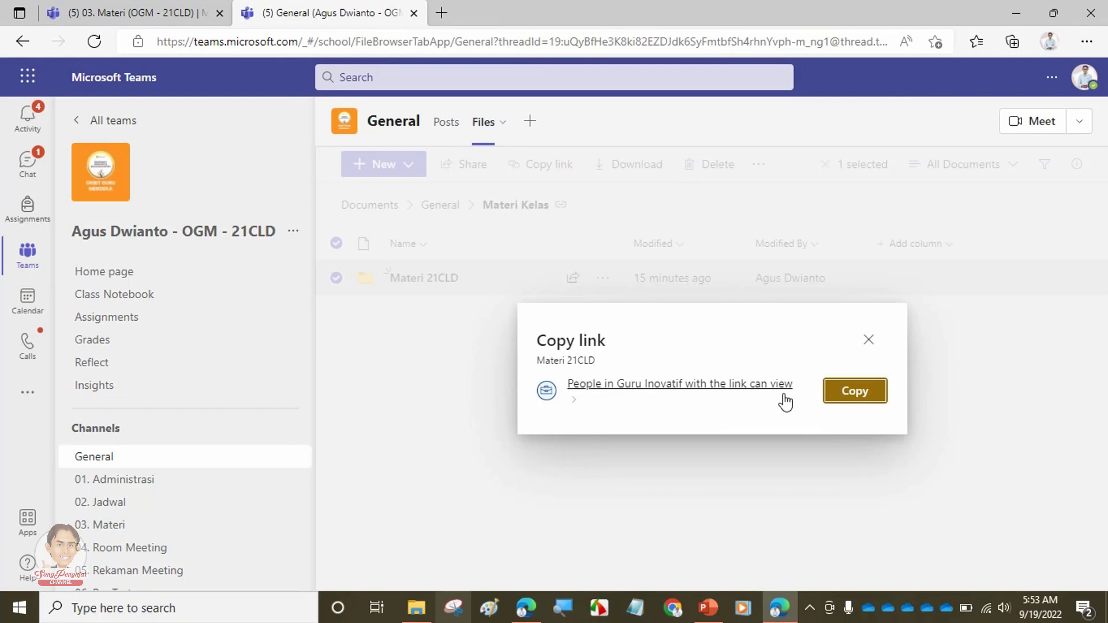
pyautogui.click(861, 397)
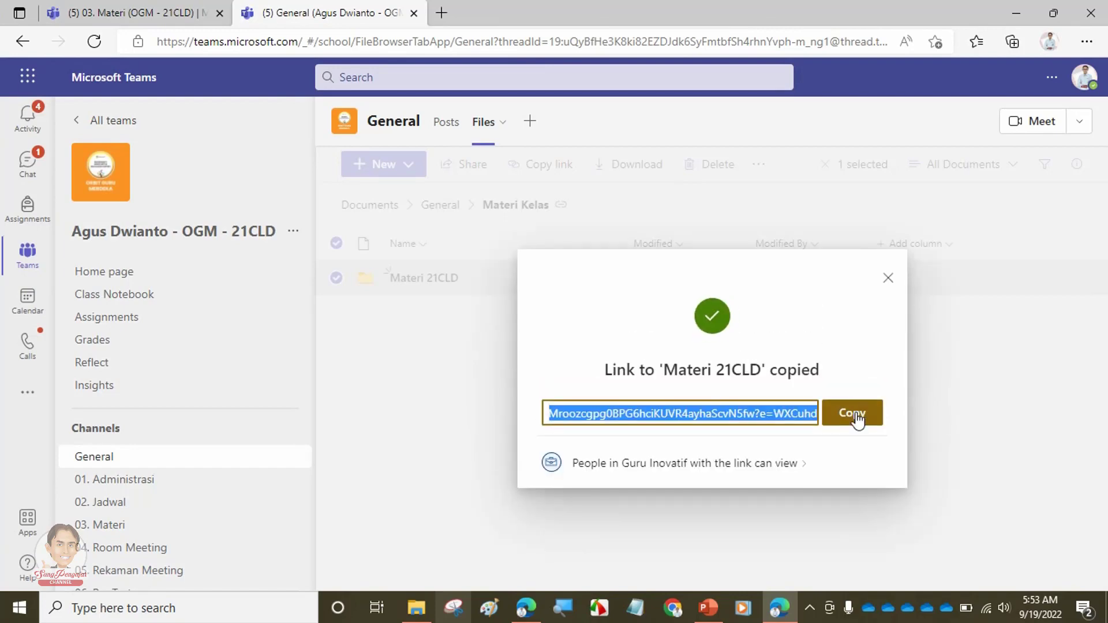
pyautogui.click(858, 420)
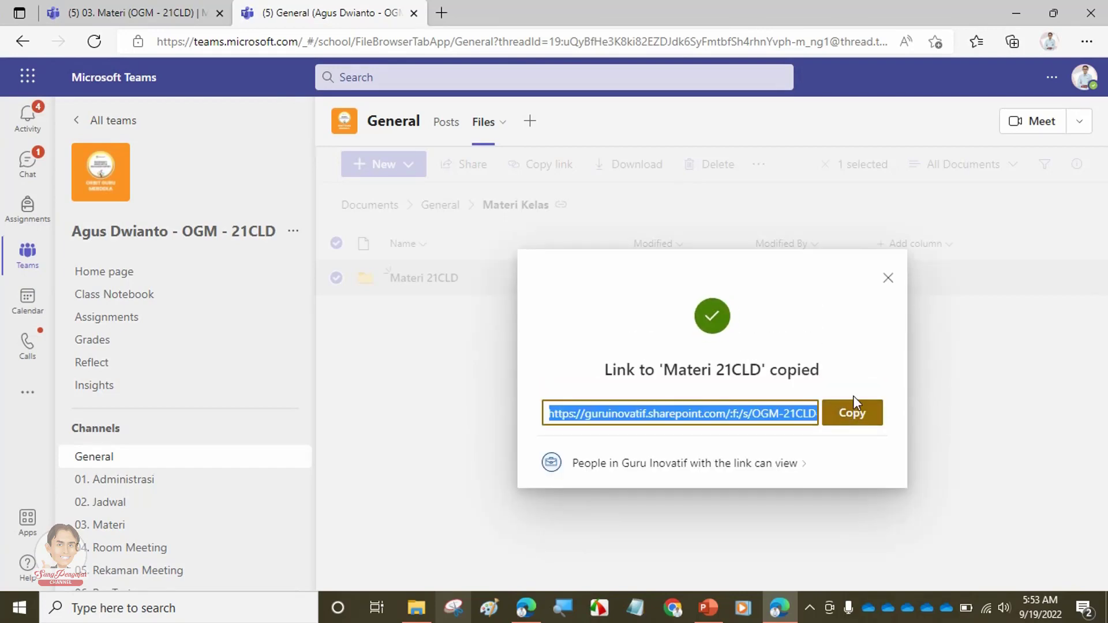
pyautogui.click(888, 277)
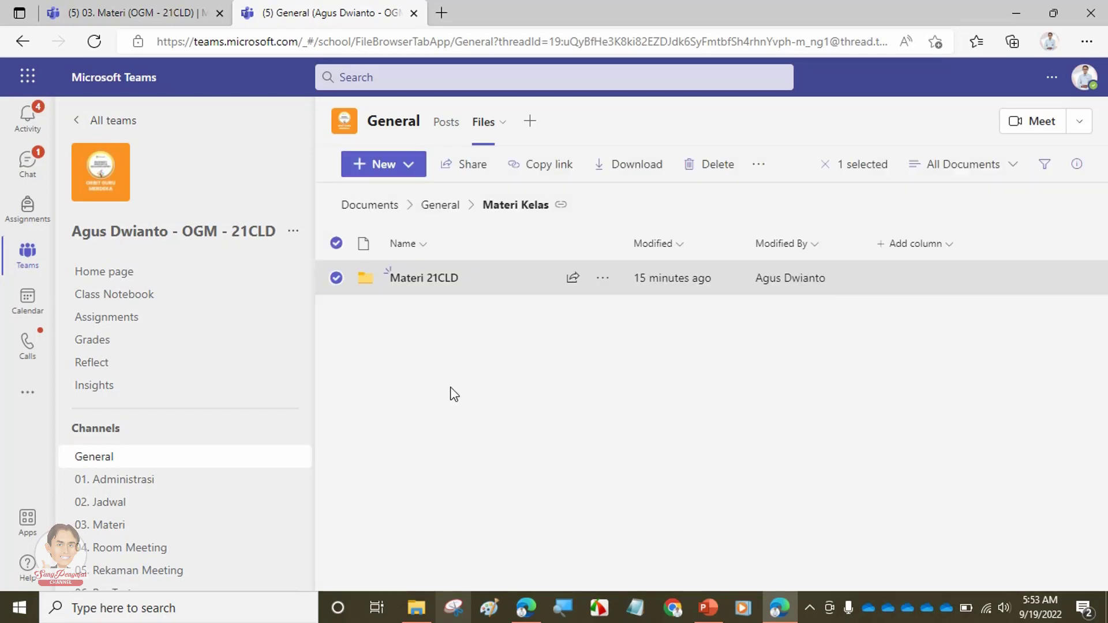
# Open the posted Materi 21CLD announcement in the 03. Materi channel for editing
pyautogui.click(115, 535)
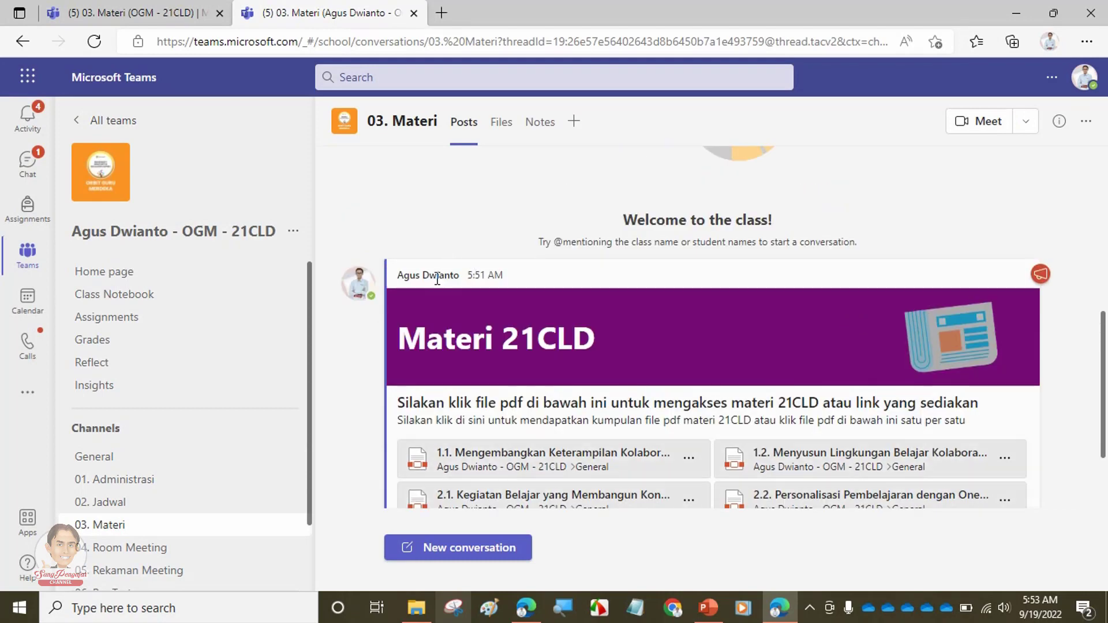
pyautogui.moveTo(933, 304)
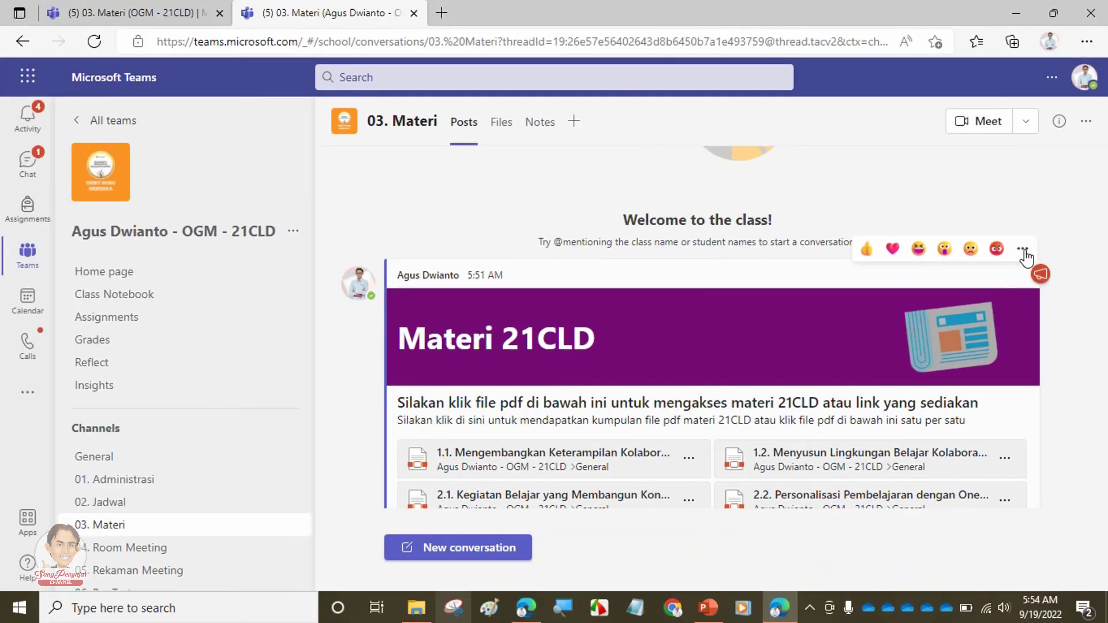
pyautogui.click(1023, 251)
pyautogui.click(991, 320)
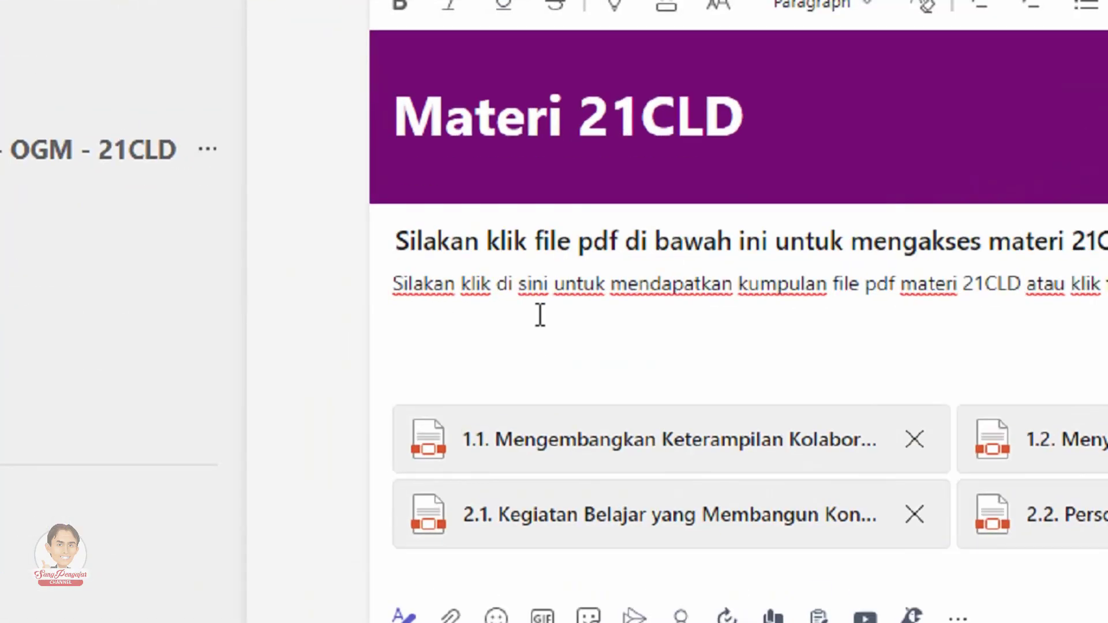
# Link the words "klik di sini" in the announcement's body text to the copied Materi 21CLD folder address
pyautogui.hotkey('shift', 'Right')
pyautogui.hotkey('shift', 'Right')
pyautogui.hotkey('shift', 'Right')
pyautogui.hotkey('shift', 'Right')
pyautogui.hotkey('shift', 'Right')
pyautogui.hotkey('shift', 'Right')
pyautogui.hotkey('shift', 'Right')
pyautogui.hotkey('shift', 'Right')
pyautogui.hotkey('shift', 'Right')
pyautogui.hotkey('shift', 'Right')
pyautogui.hotkey('shift', 'Right')
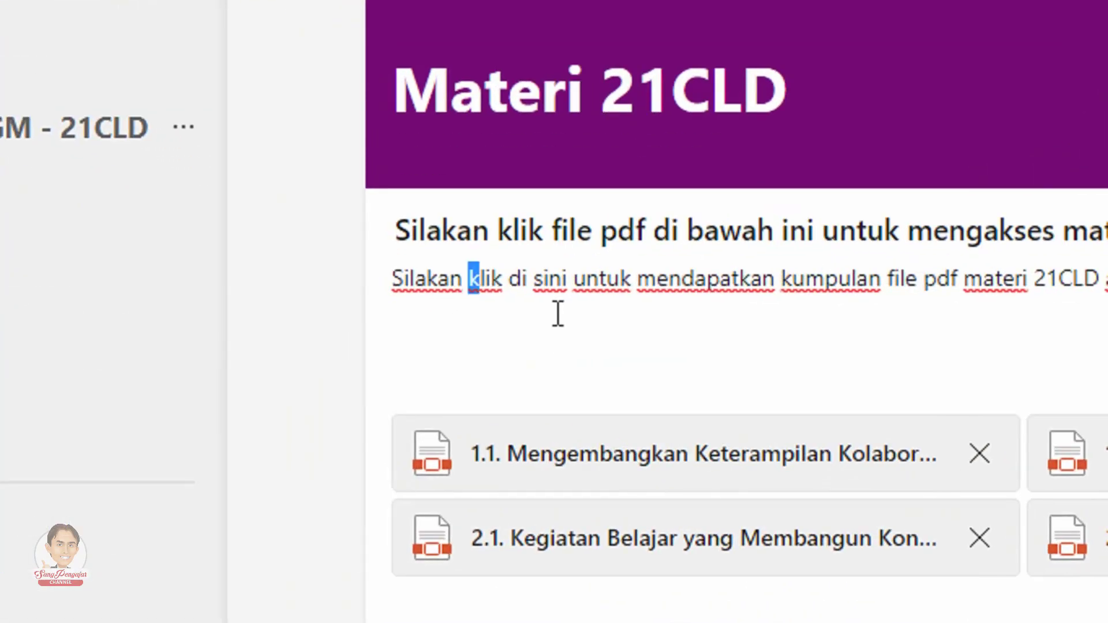
pyautogui.hotkey('shift', 'Right')
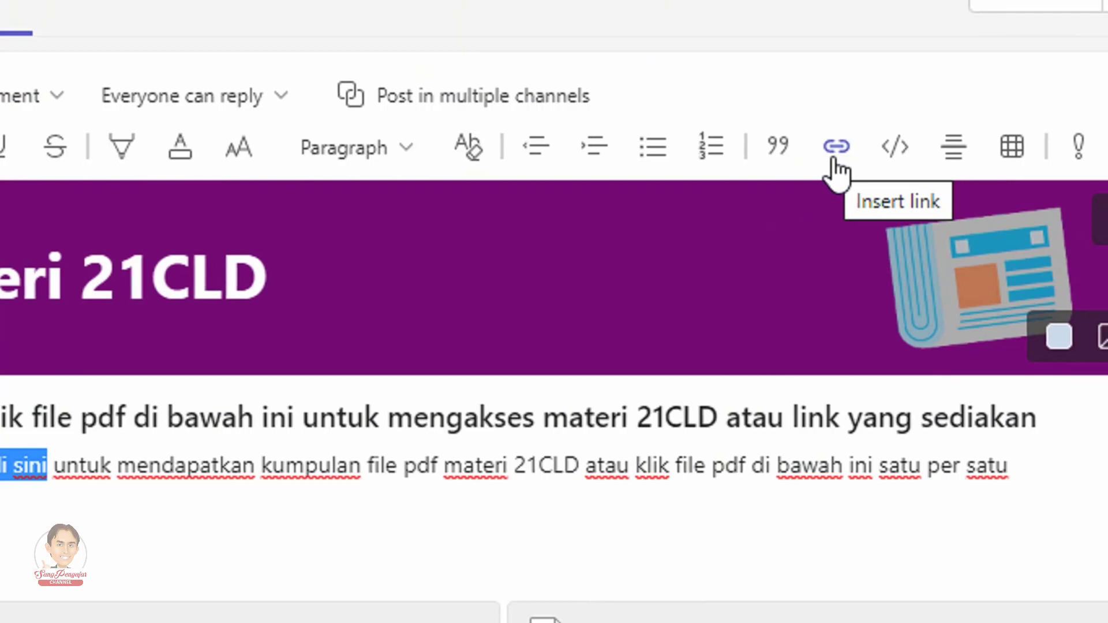
pyautogui.click(835, 151)
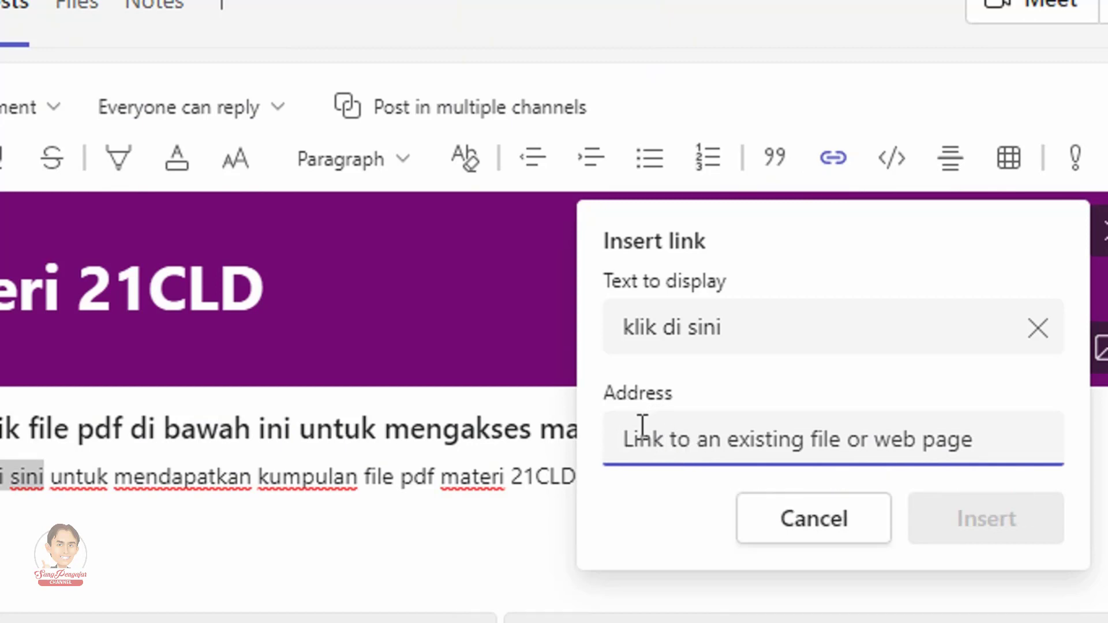
pyautogui.hotkey('ctrl', 'v')
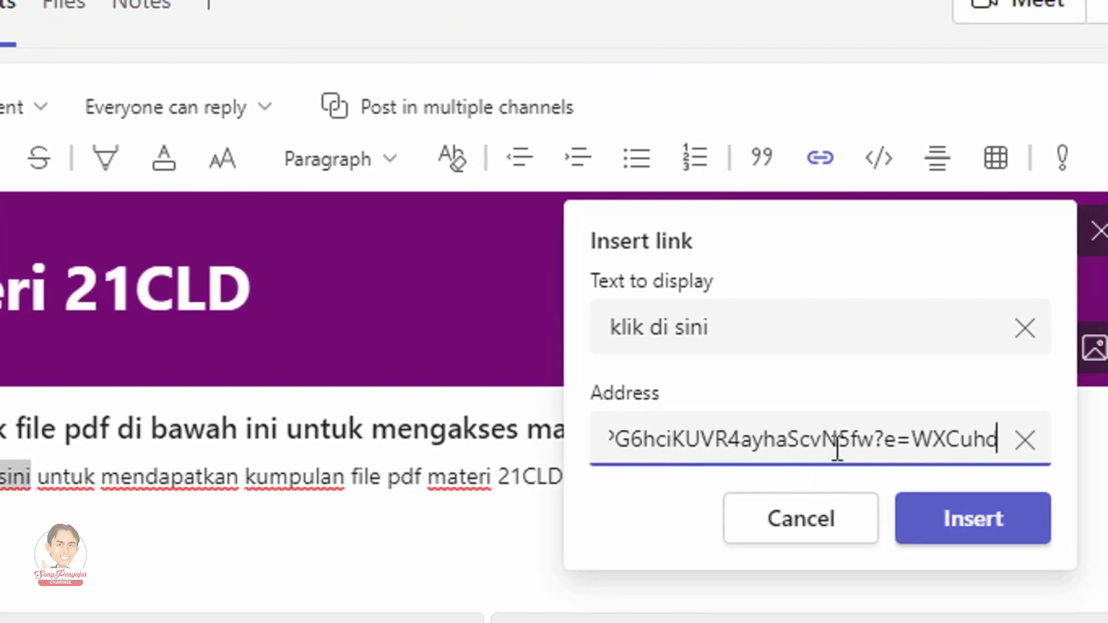
pyautogui.press('Left')
pyautogui.press('Left')
pyautogui.press('Left')
pyautogui.press('Left')
pyautogui.press('Left')
pyautogui.press('Left')
pyautogui.press('Left')
pyautogui.press('Left')
pyautogui.press('Left')
pyautogui.press('Left')
pyautogui.press('Left')
pyautogui.press('Left')
pyautogui.press('Left')
pyautogui.press('Left')
pyautogui.press('Left')
pyautogui.press('Left')
pyautogui.press('Left')
pyautogui.press('Left')
pyautogui.press('Left')
pyautogui.press('Left')
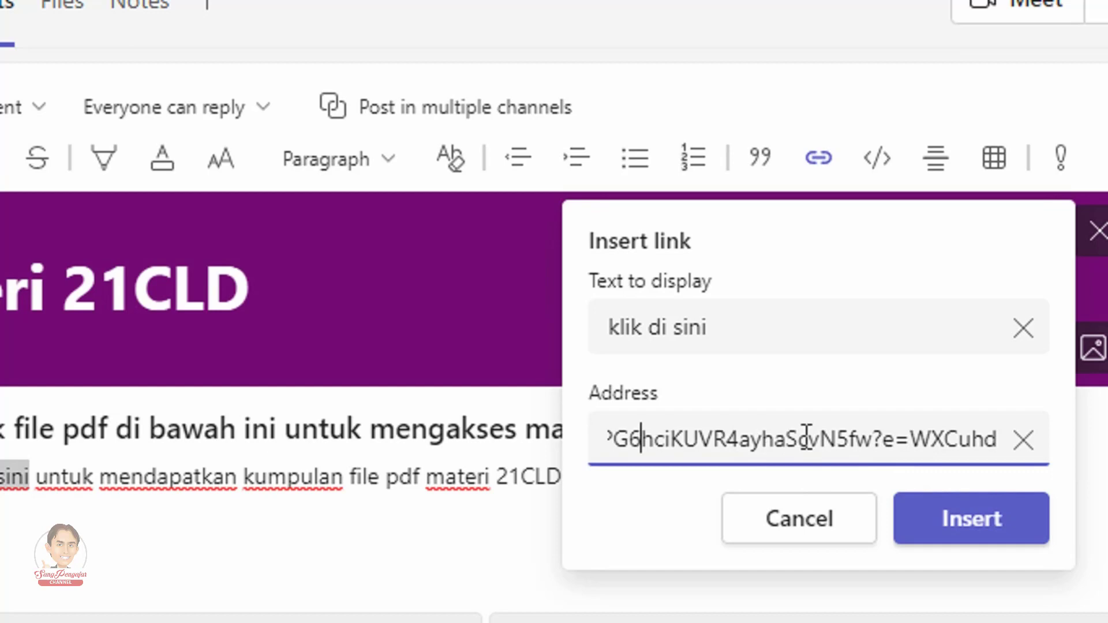
pyautogui.press('Left')
pyautogui.press('Left')
pyautogui.press('Left')
pyautogui.press('Left')
pyautogui.press('Left')
pyautogui.press('Left')
pyautogui.press('Left')
pyautogui.press('Left')
pyautogui.press('Left')
pyautogui.press('Left')
pyautogui.press('Left')
pyautogui.press('Left')
pyautogui.press('Left')
pyautogui.press('Left')
pyautogui.press('Left')
pyautogui.press('Left')
pyautogui.press('Left')
pyautogui.press('Left')
pyautogui.press('Left')
pyautogui.press('Left')
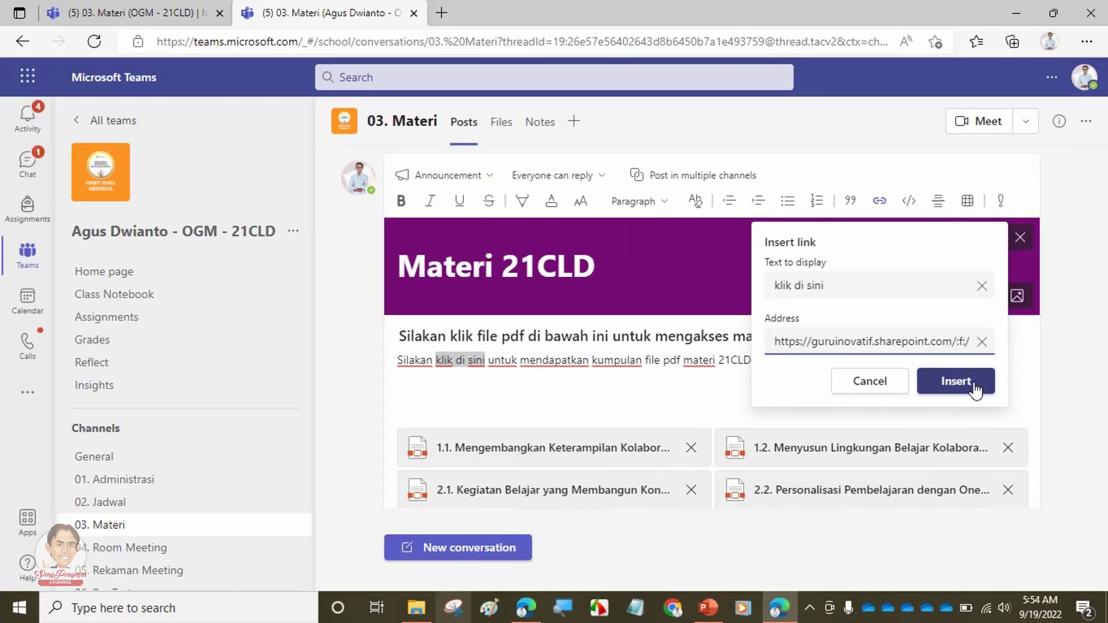
pyautogui.click(975, 390)
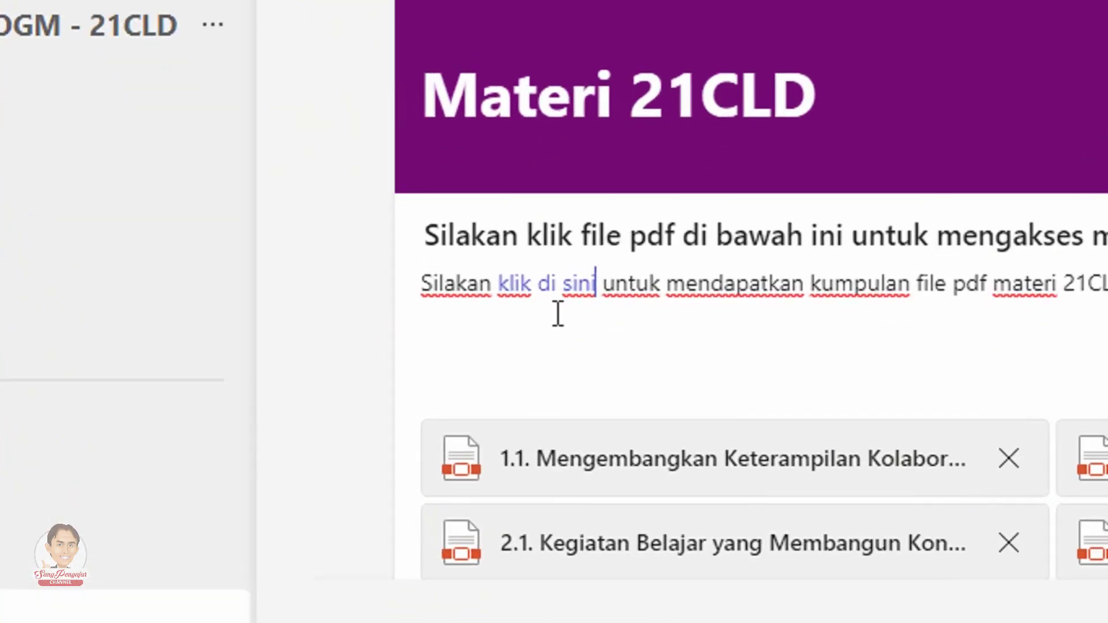
# Make the linked words "klik di sini" bold in the announcement's body text
pyautogui.click(568, 287)
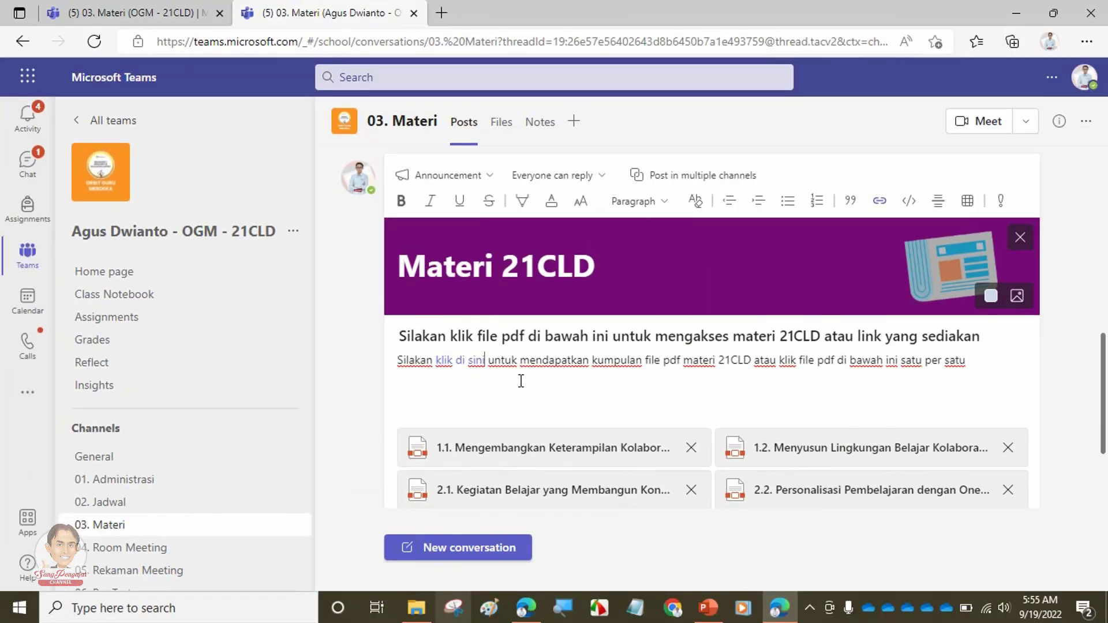
pyautogui.hotkey('ctrl', 'shift', 'Left')
pyautogui.hotkey('ctrl', 'shift', 'Left')
pyautogui.hotkey('ctrl', 'shift', 'Left')
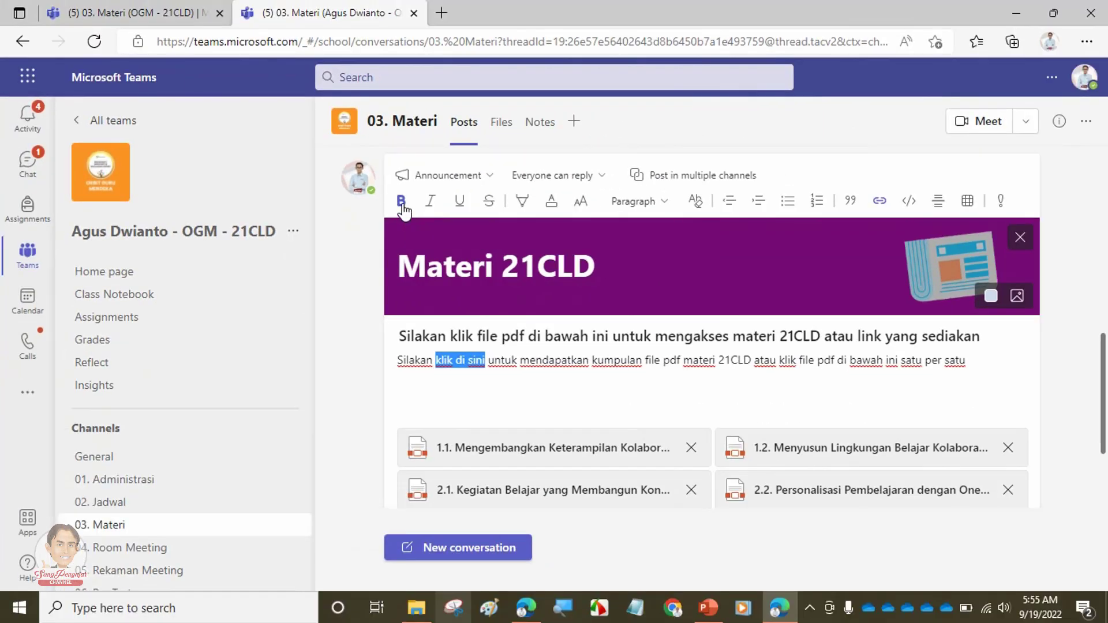
pyautogui.click(552, 309)
pyautogui.click(506, 362)
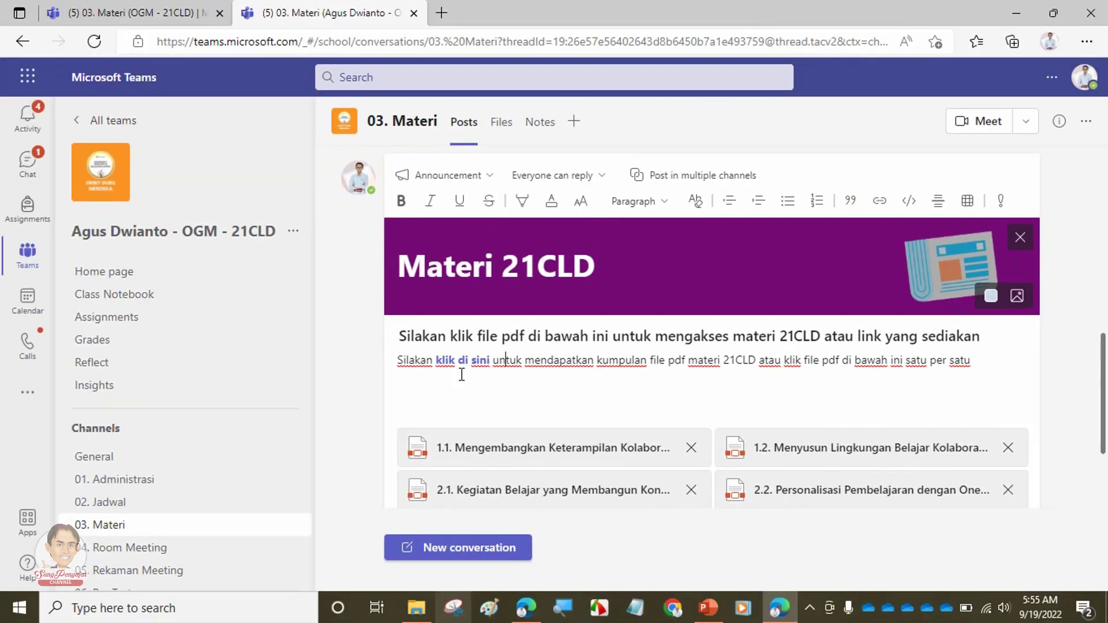
# Check the reference post in the OGM - 21CLD team and italicize the linked words "klik di sini" to match it
pyautogui.click(132, 14)
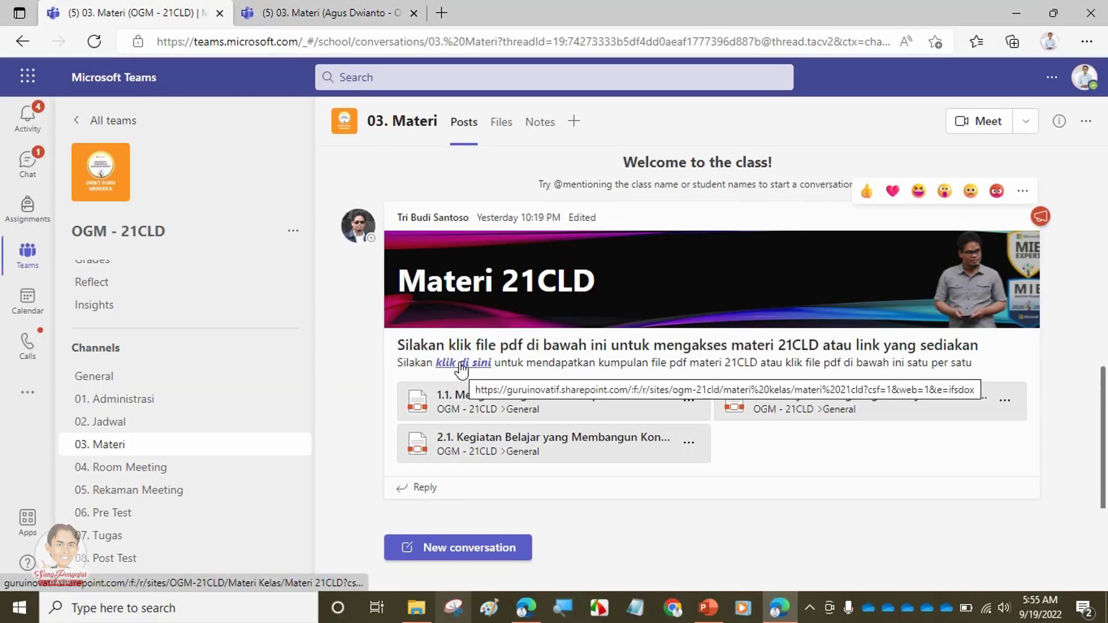
pyautogui.click(322, 11)
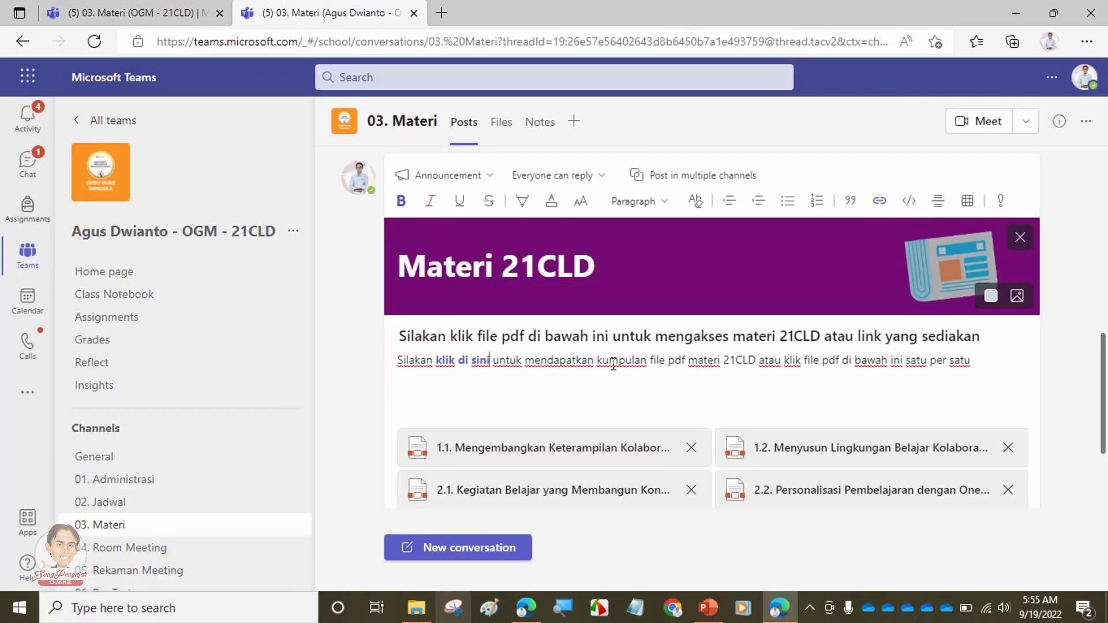
pyautogui.hotkey('ctrl', 'shift', 'Left')
pyautogui.hotkey('ctrl', 'shift', 'Left')
pyautogui.hotkey('ctrl', 'shift', 'Left')
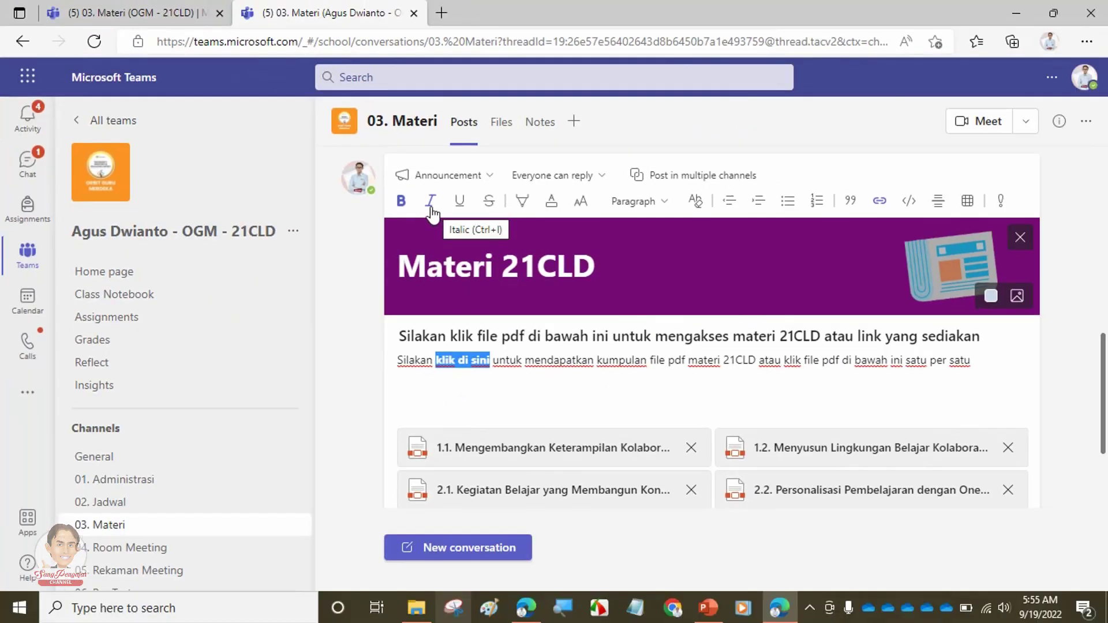
pyautogui.click(431, 202)
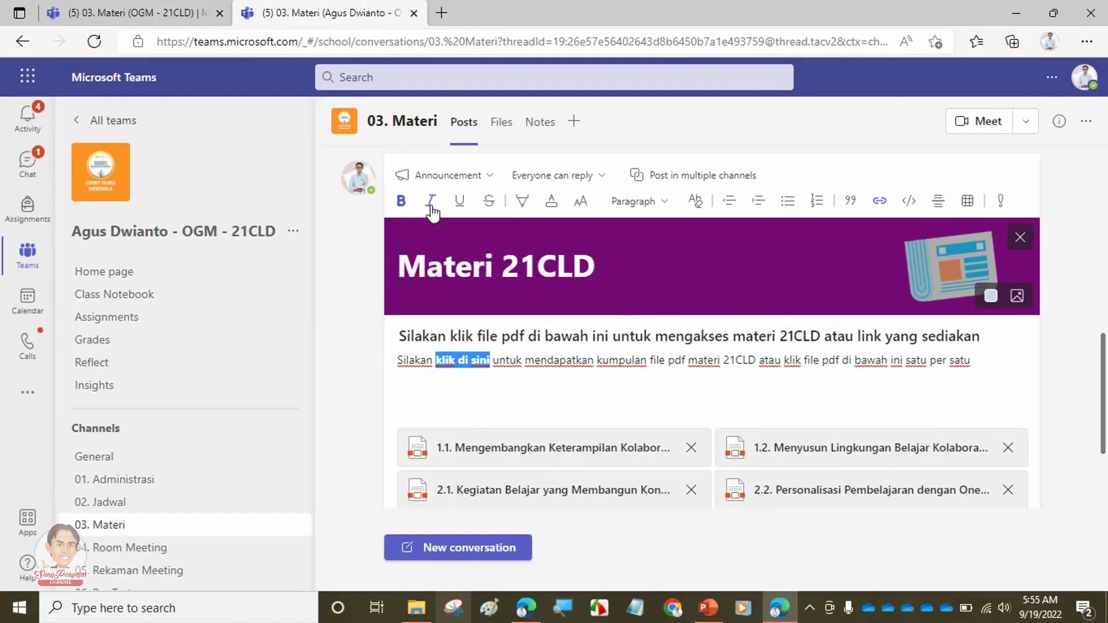
pyautogui.click(536, 354)
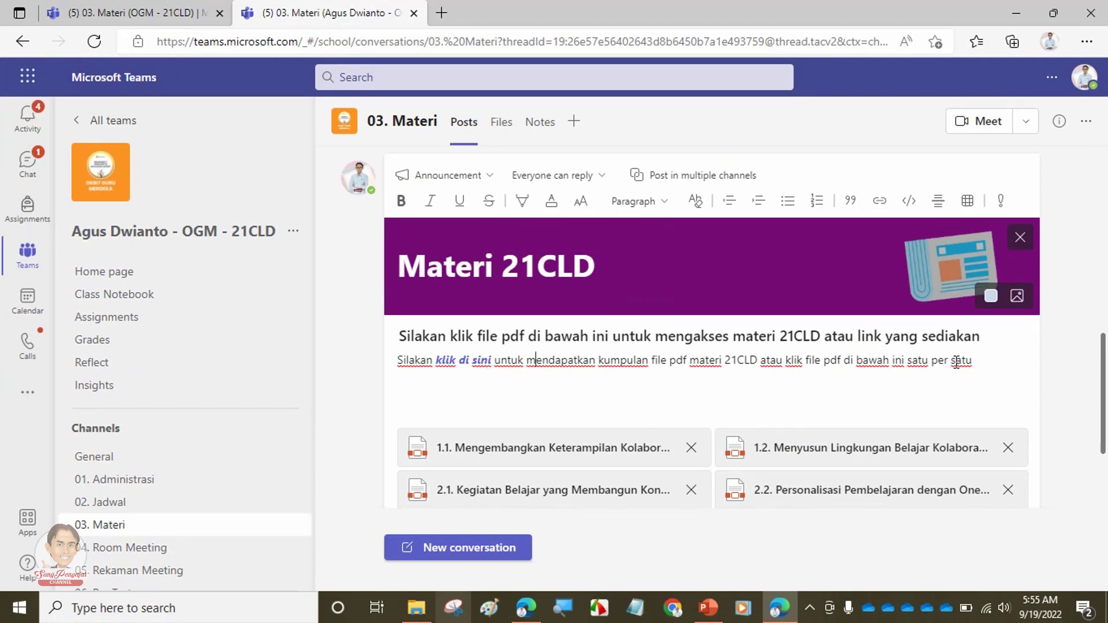
# Correct the body text to "persatu" and "kumpulan file PDF materi 21CLD", and save the edited announcement
pyautogui.press('BackSpace')
pyautogui.hotkey('ctrl', 'shift', 'Right')
pyautogui.write('PDF')
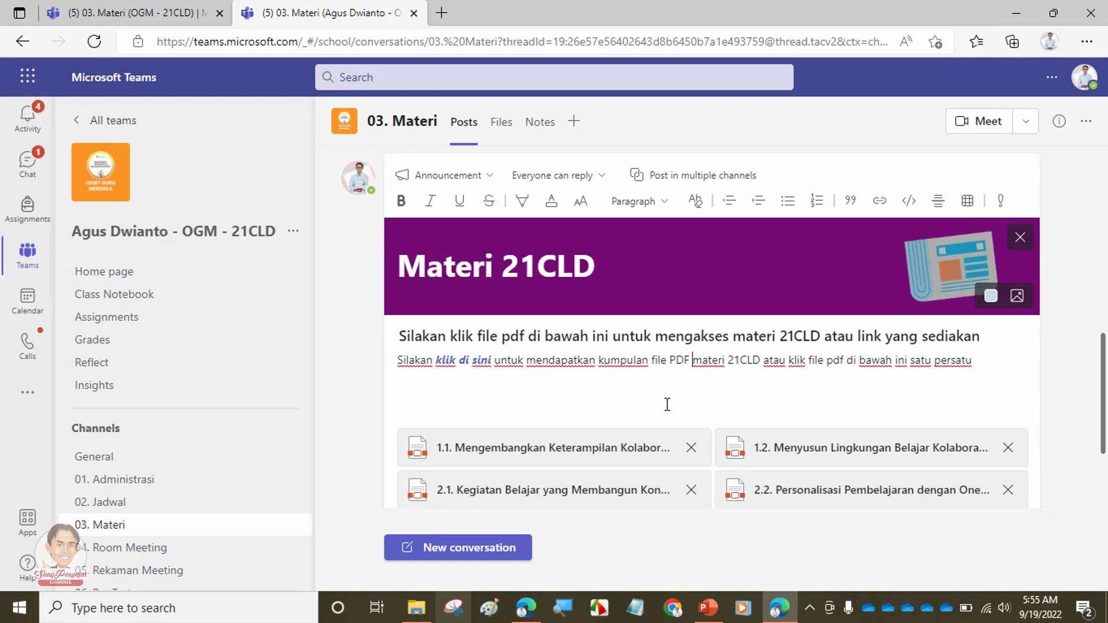
pyautogui.scroll(-1, 664, 407)
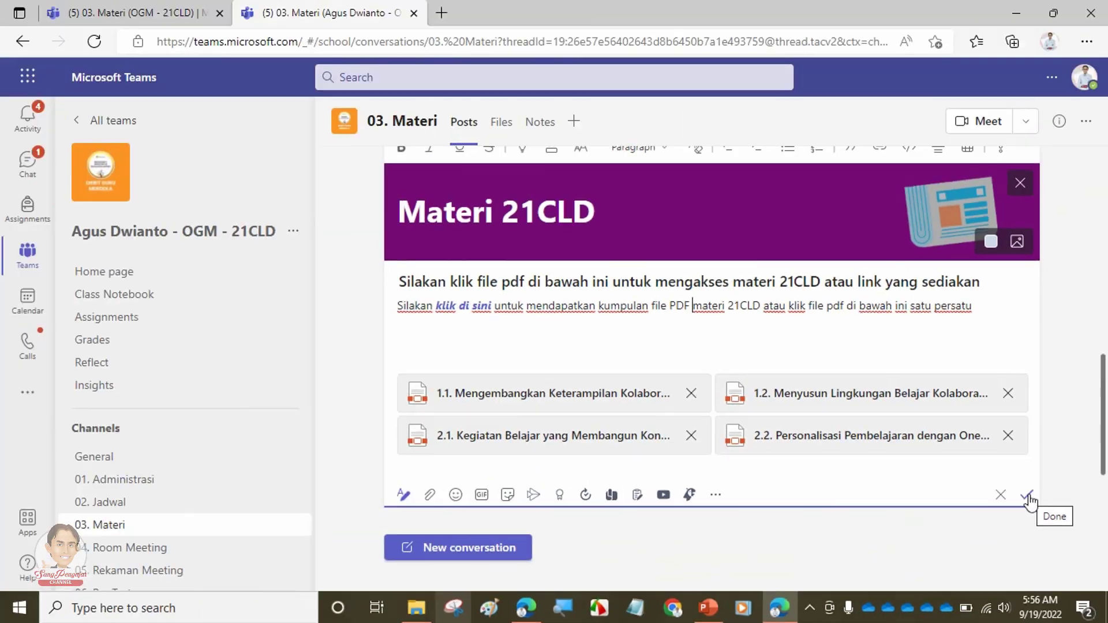
pyautogui.click(1028, 496)
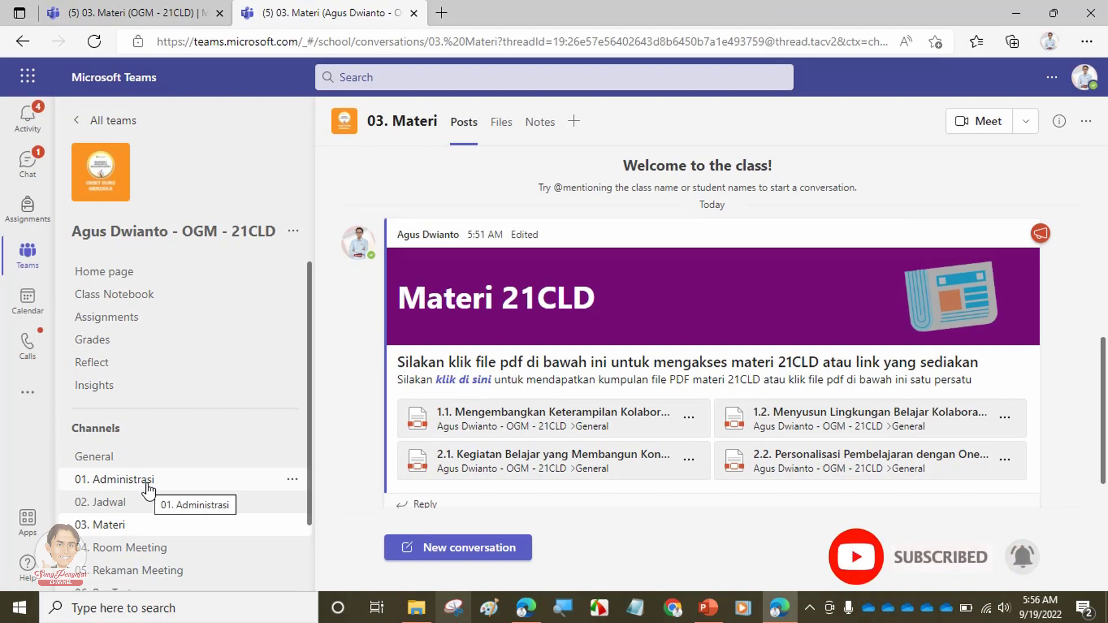
# Start a new conversation in the 01. Administrasi channel with the full formatting options expanded
pyautogui.scroll(-2, 149, 489)
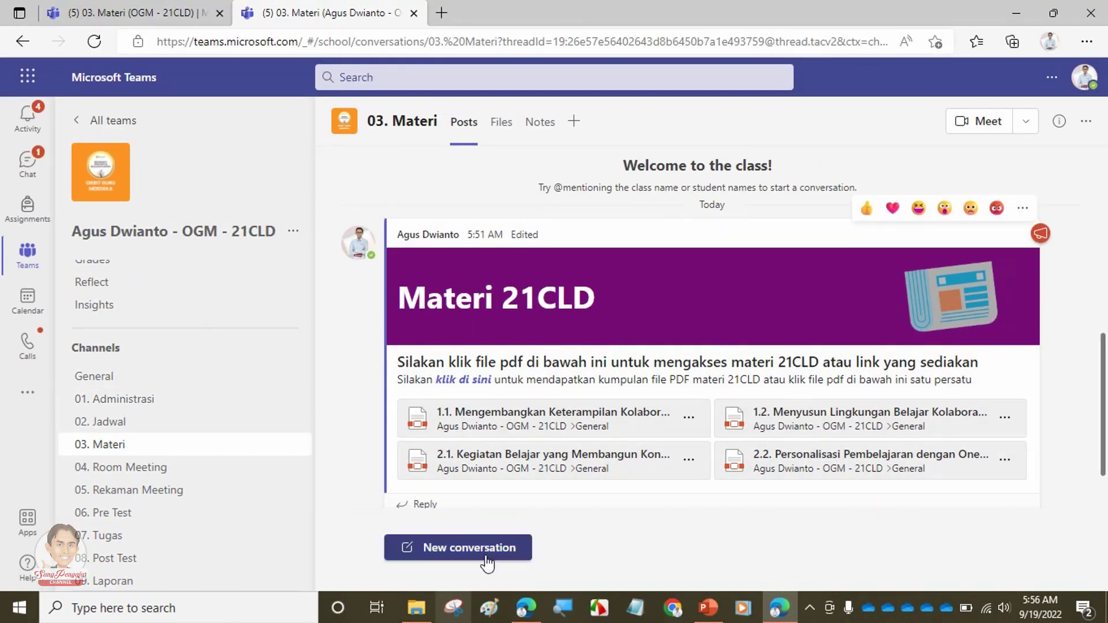
pyautogui.click(138, 407)
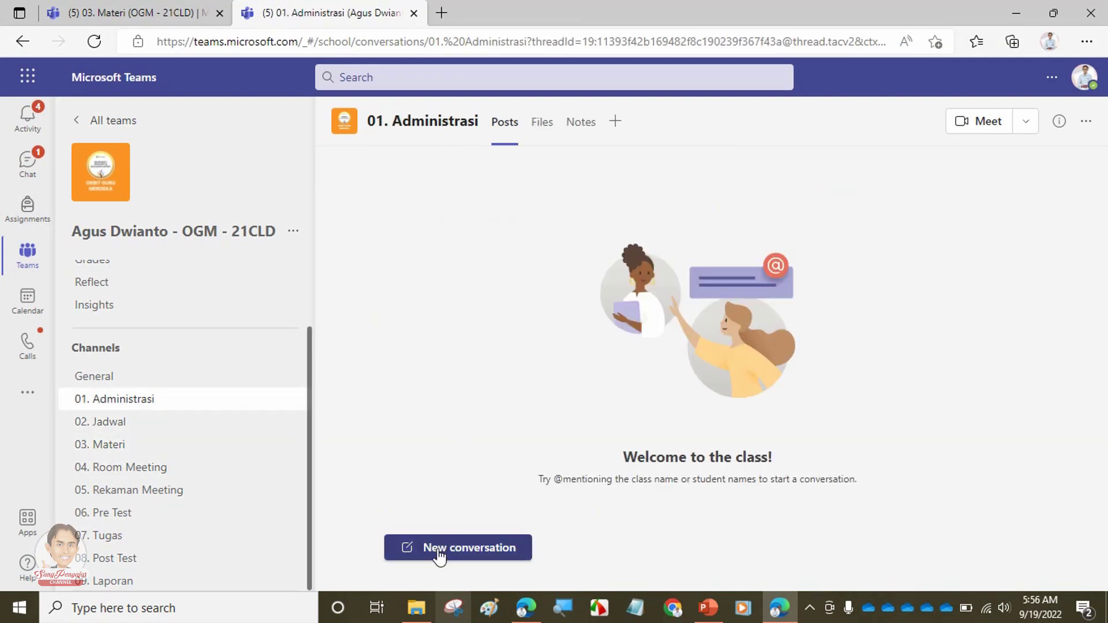
pyautogui.click(450, 548)
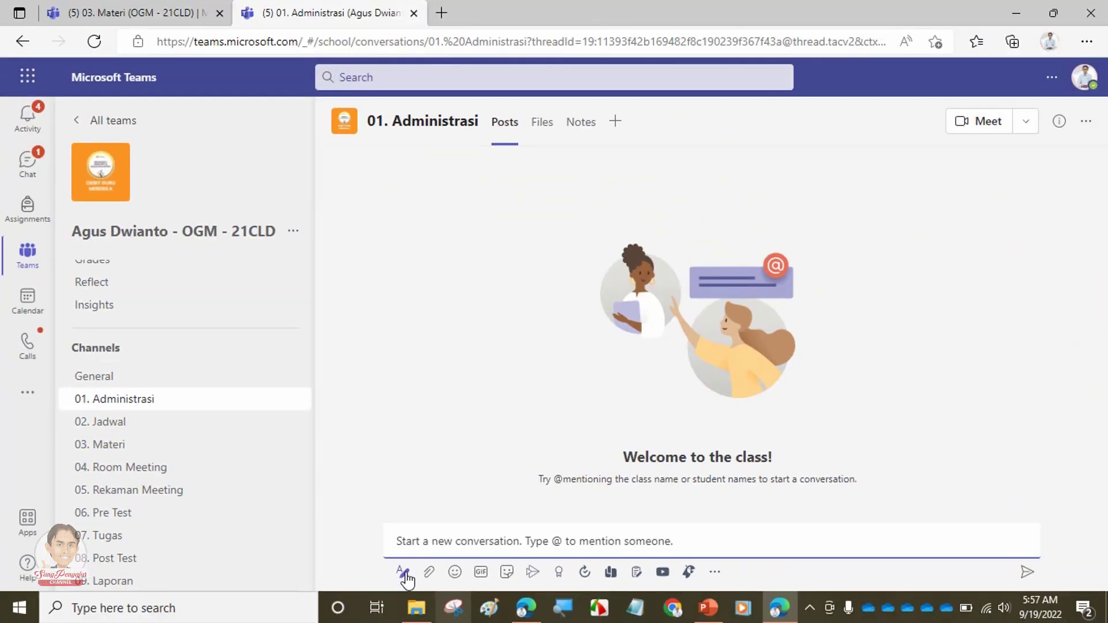
pyautogui.click(403, 573)
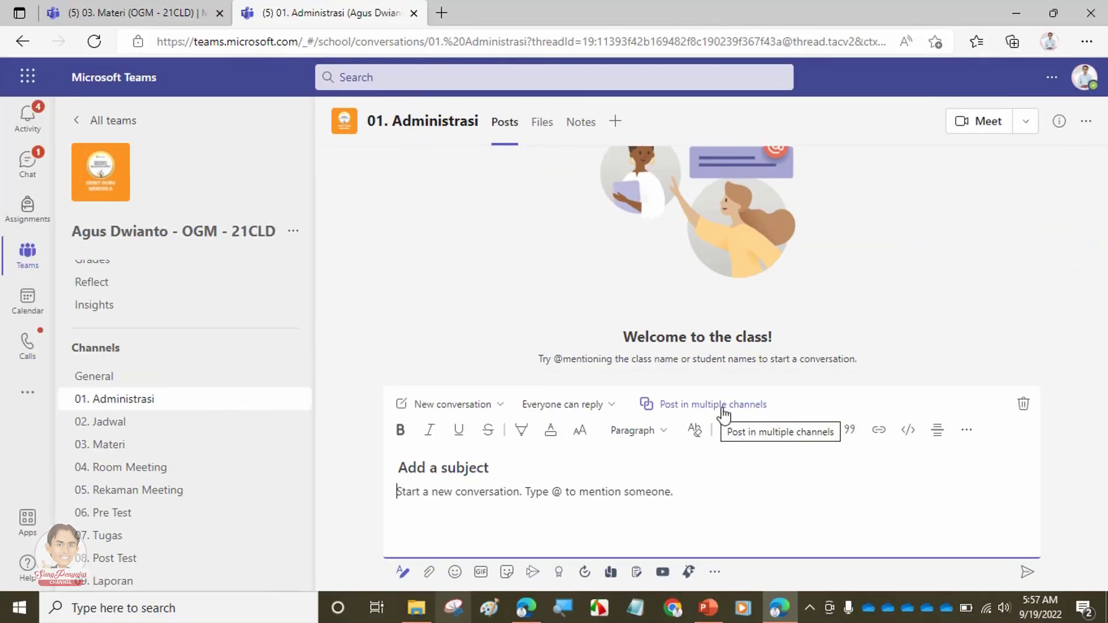
# Set the post to go to multiple channels and add the 09. Laporan channel of the current class team
pyautogui.click(722, 405)
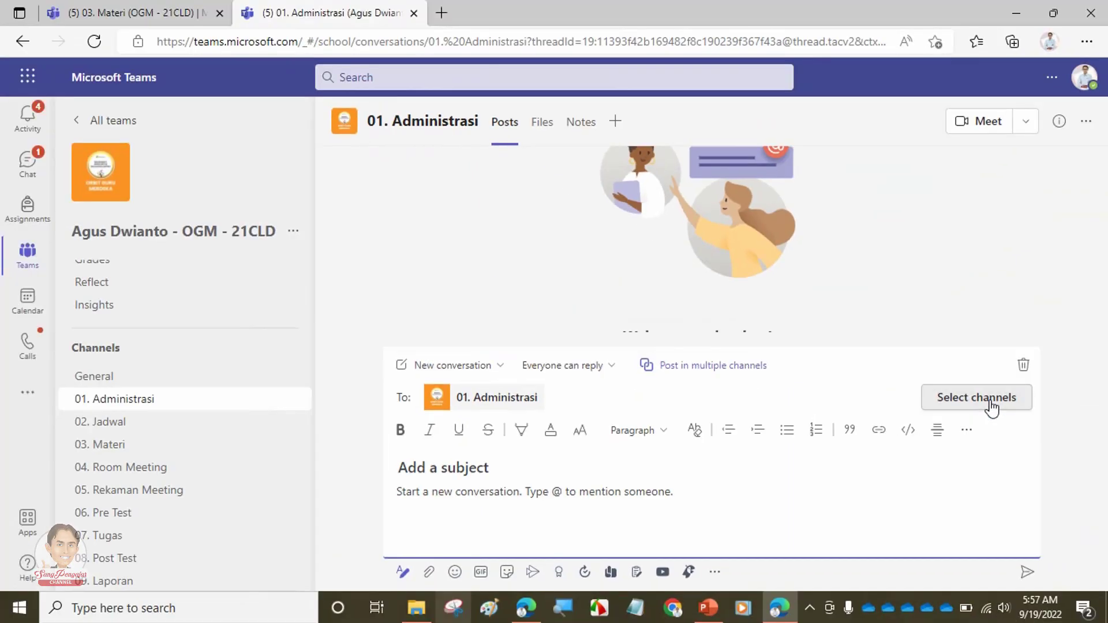
pyautogui.click(938, 397)
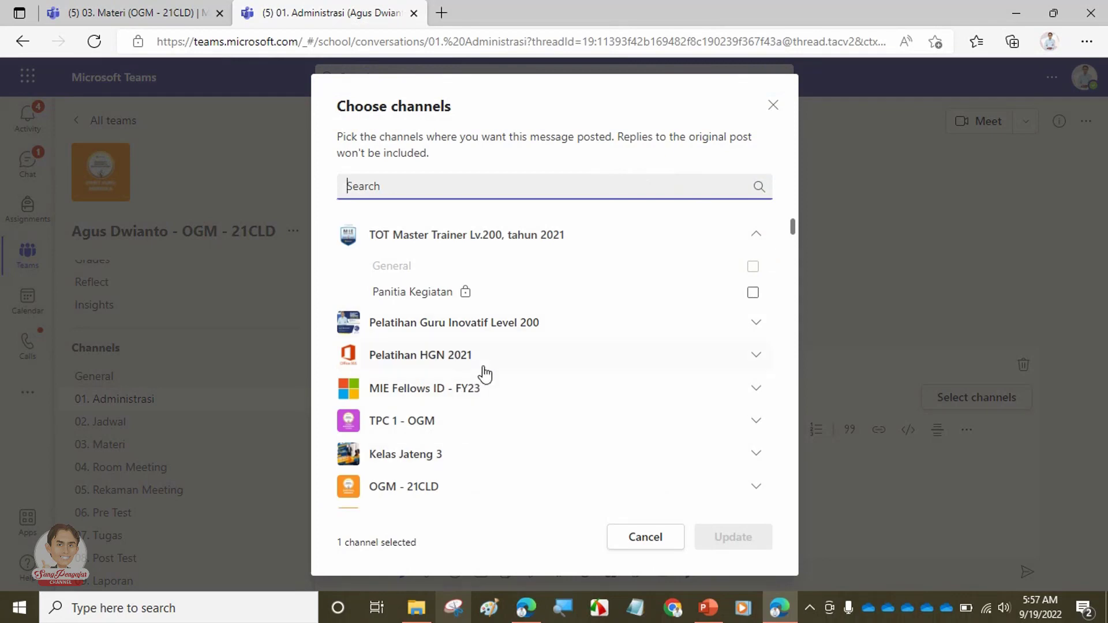
pyautogui.scroll(-2, 493, 369)
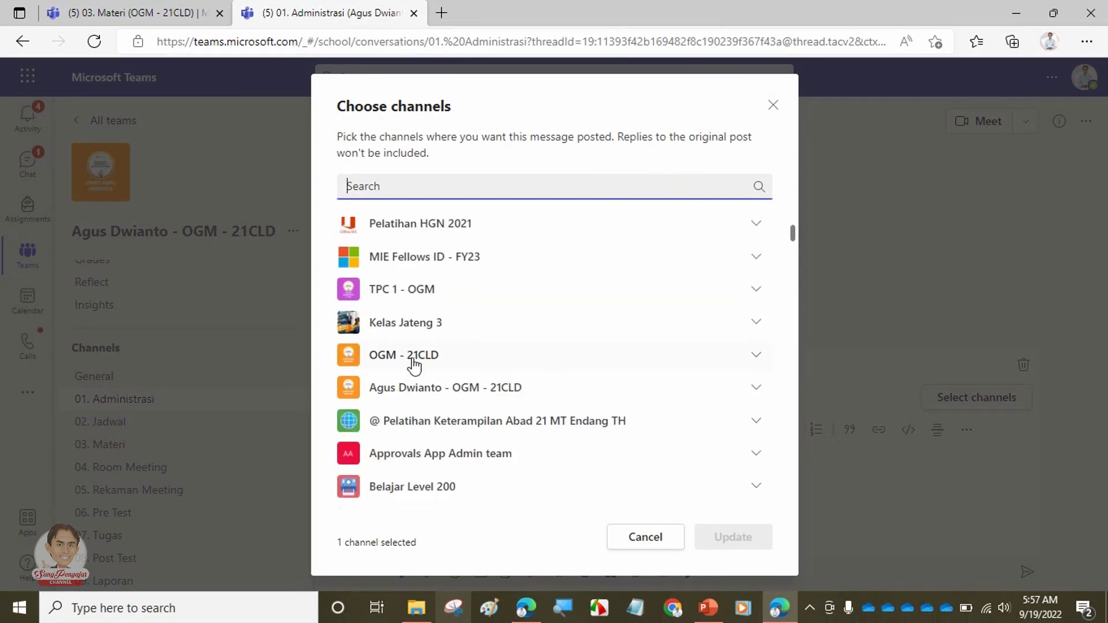
pyautogui.click(755, 388)
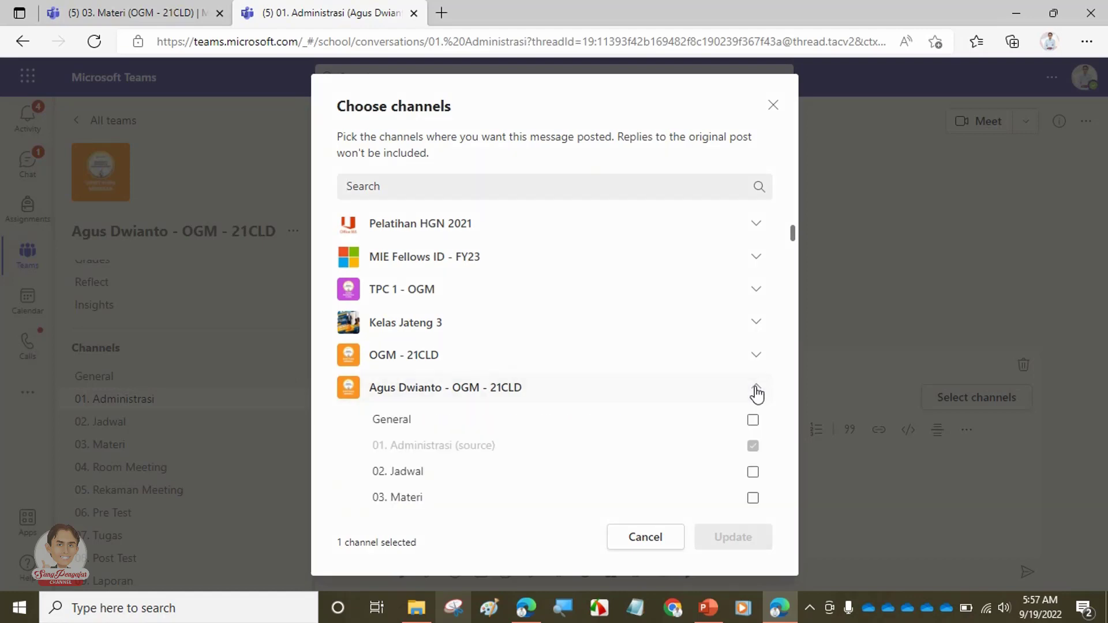
pyautogui.scroll(-1, 669, 438)
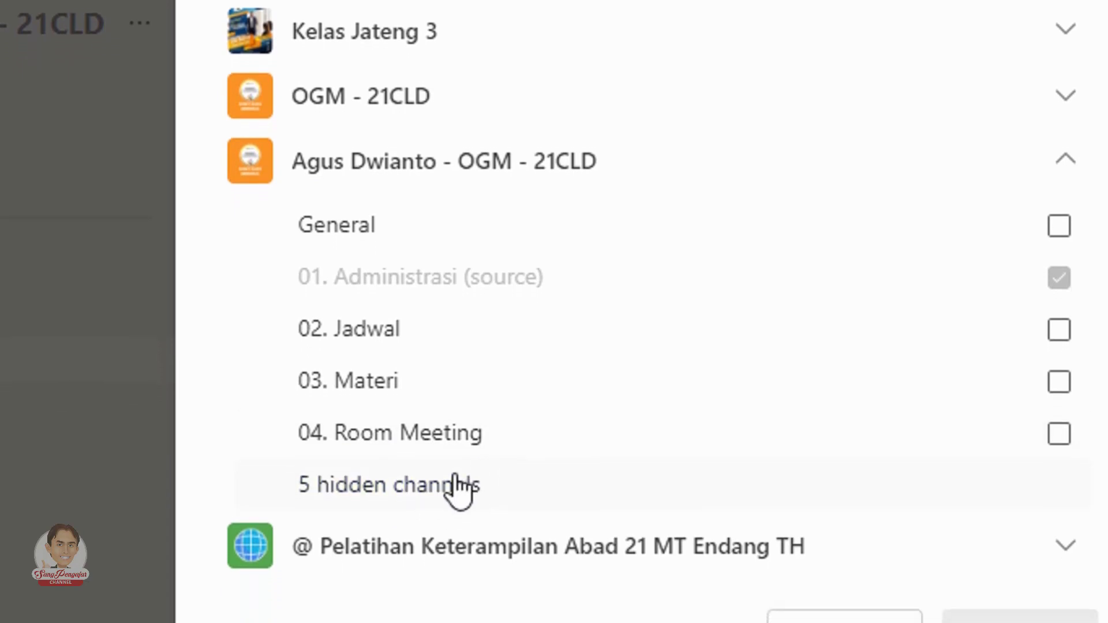
pyautogui.click(456, 527)
pyautogui.scroll(-5, 542, 462)
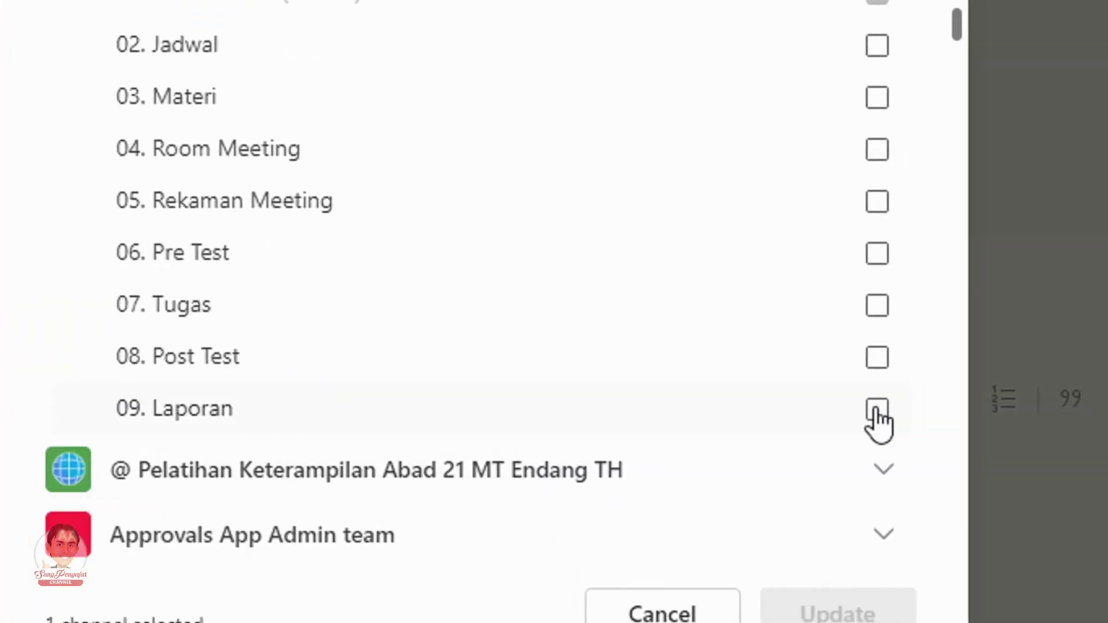
pyautogui.click(1058, 409)
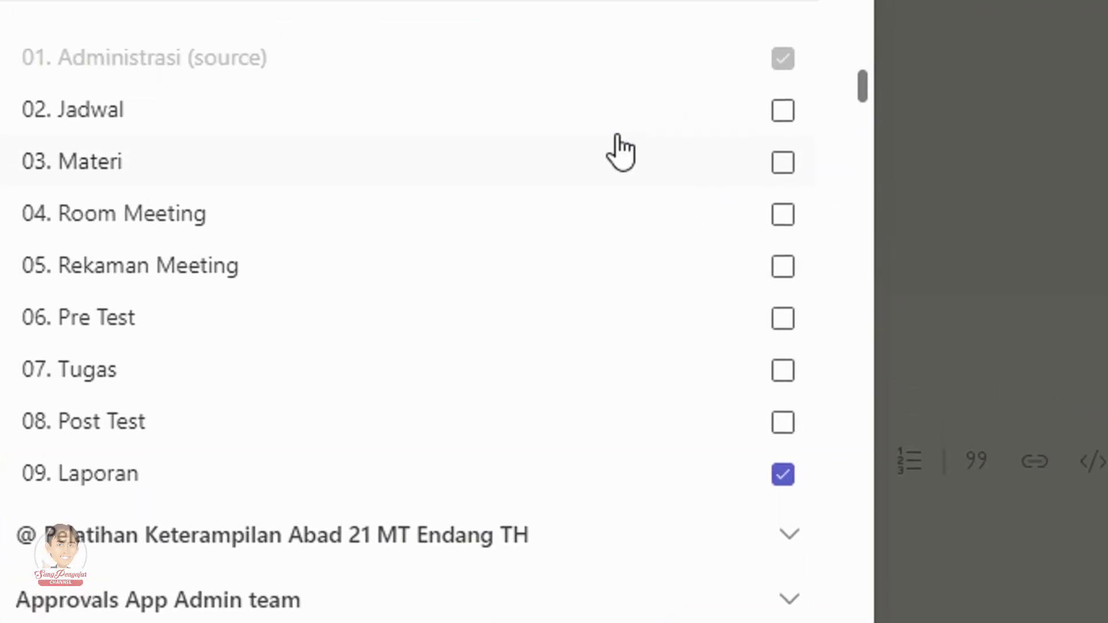
pyautogui.scroll(2, 618, 87)
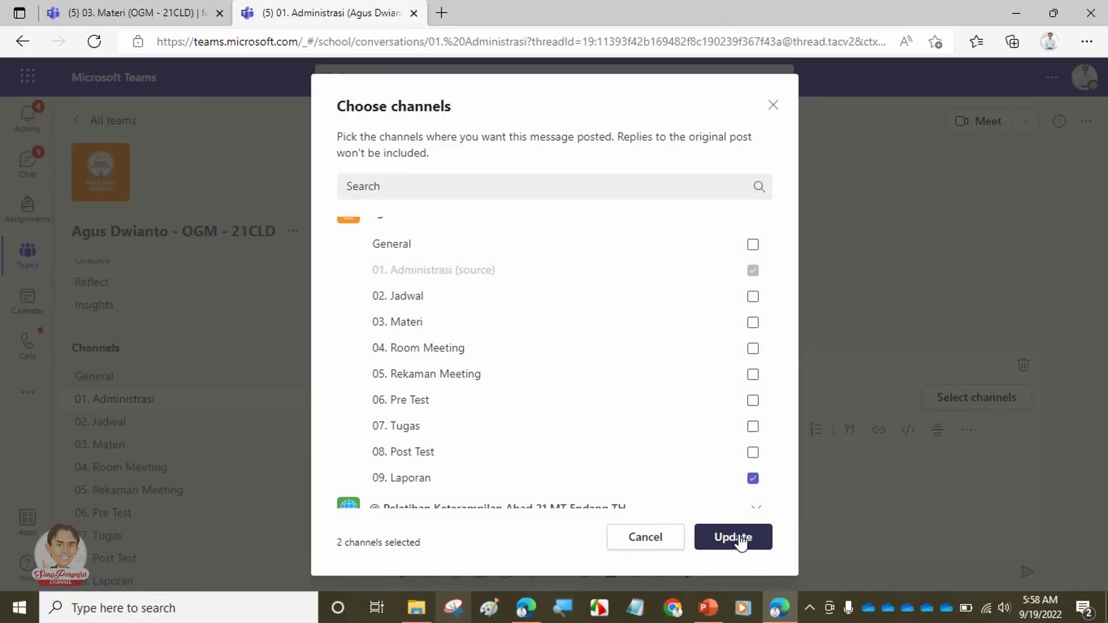
pyautogui.click(732, 538)
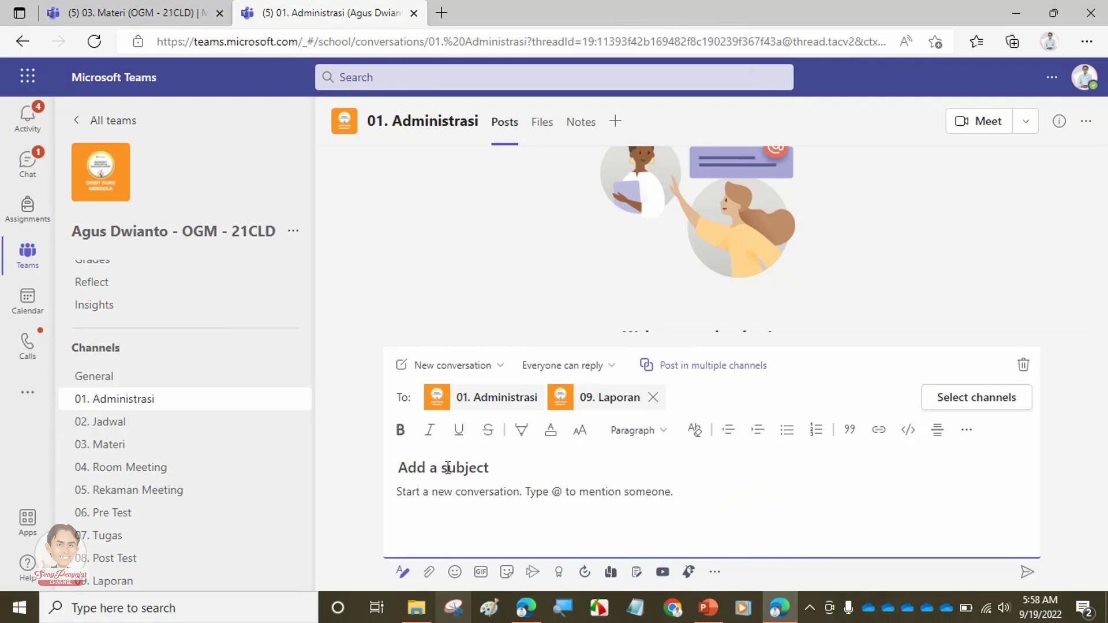
# Enter the subject "Rekap Daftar Hadir", checking the 01. Administrasi and 09. Laporan channels of the OGM - 21CLD team for reference
pyautogui.write('Rekap')
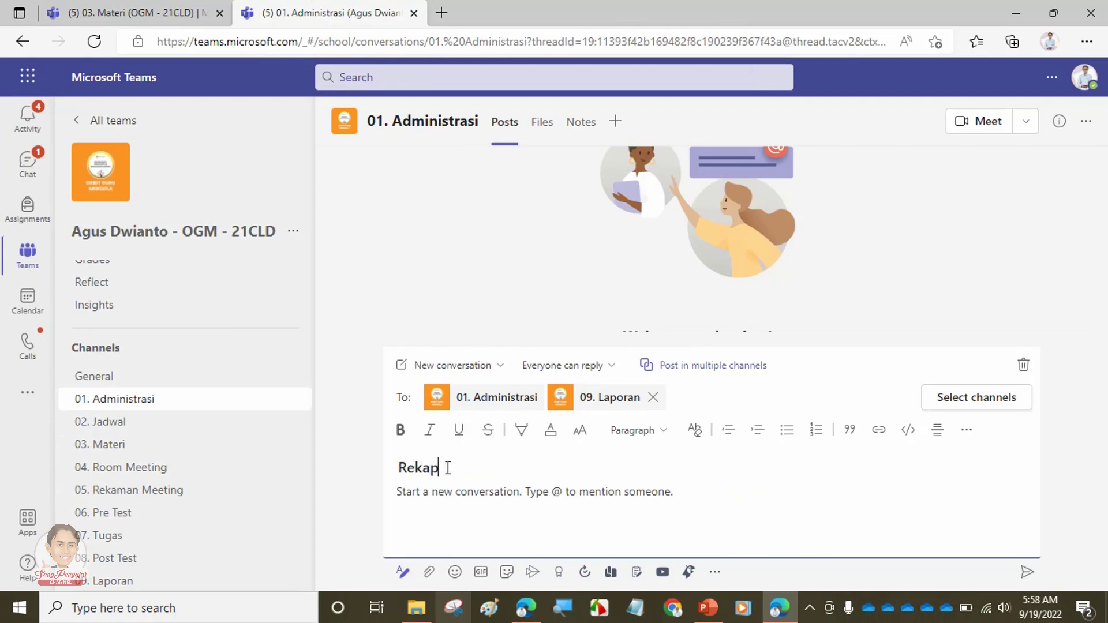
pyautogui.write(' Daftar hAdir')
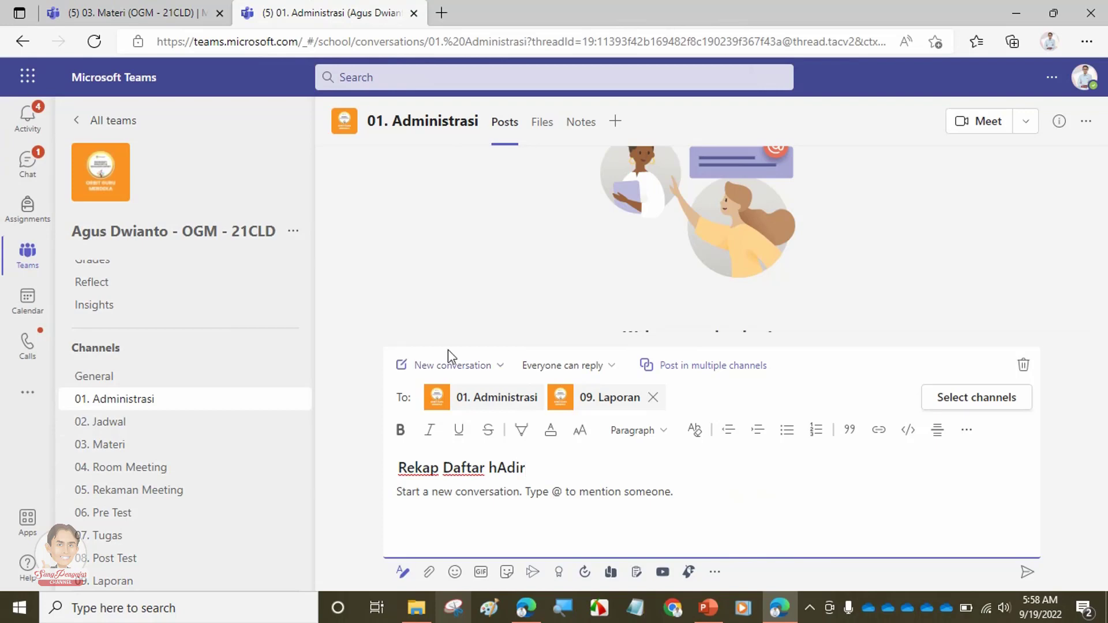
pyautogui.click(123, 13)
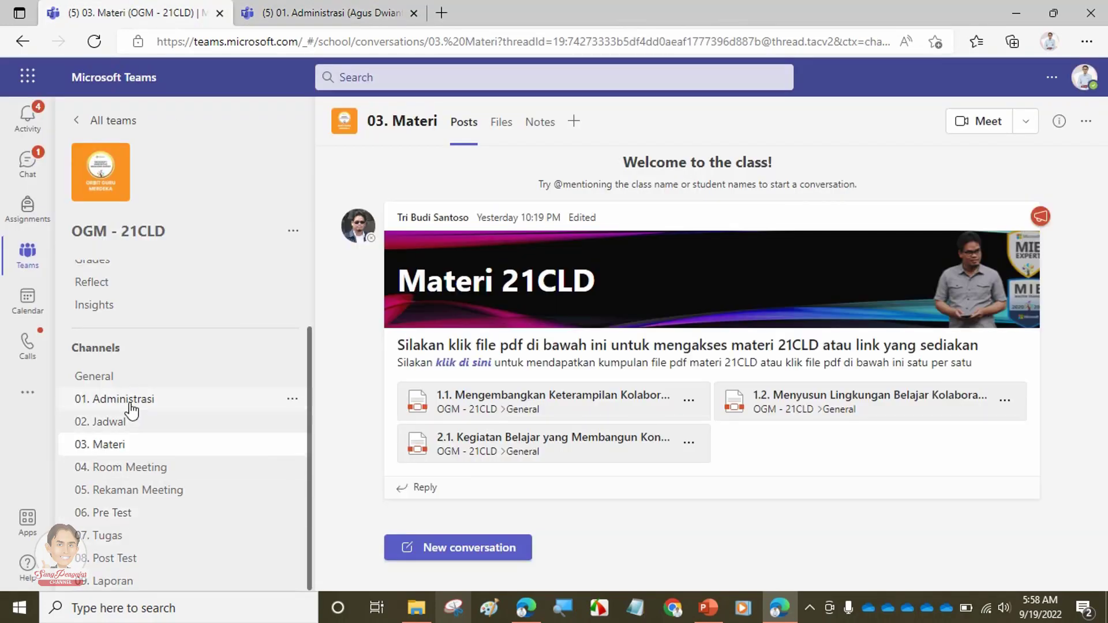
pyautogui.click(123, 398)
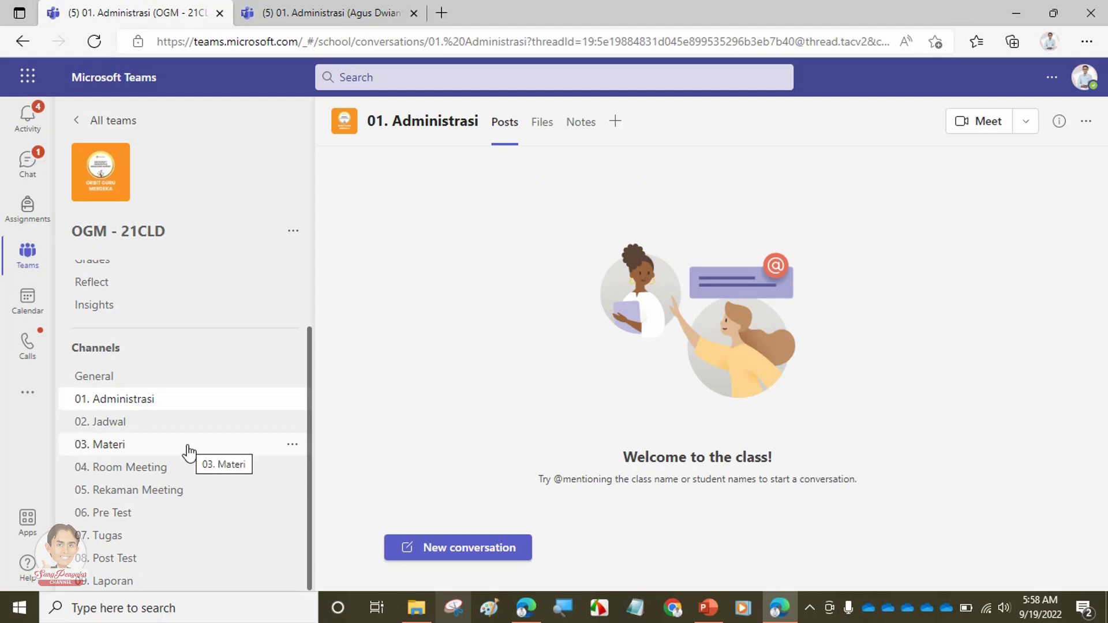
pyautogui.click(126, 580)
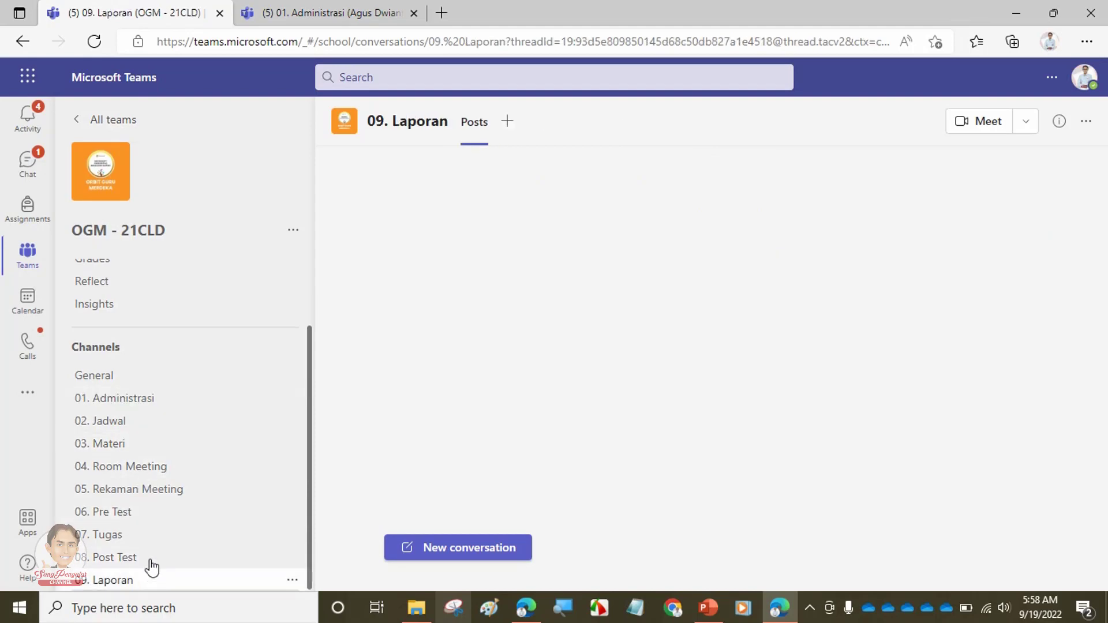
pyautogui.click(309, 14)
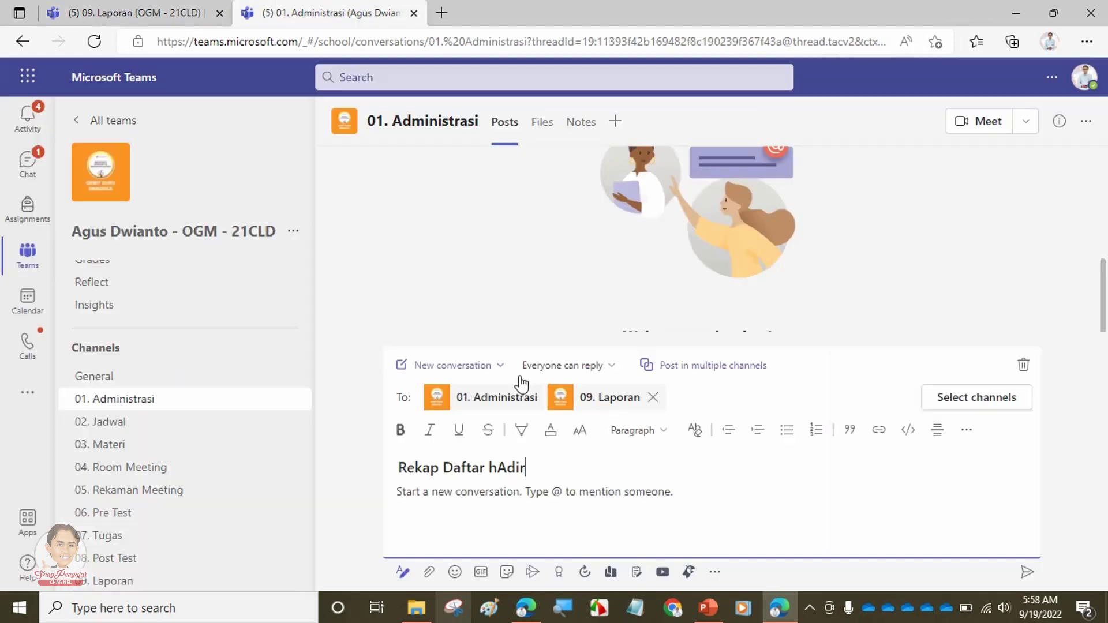
pyautogui.click(507, 468)
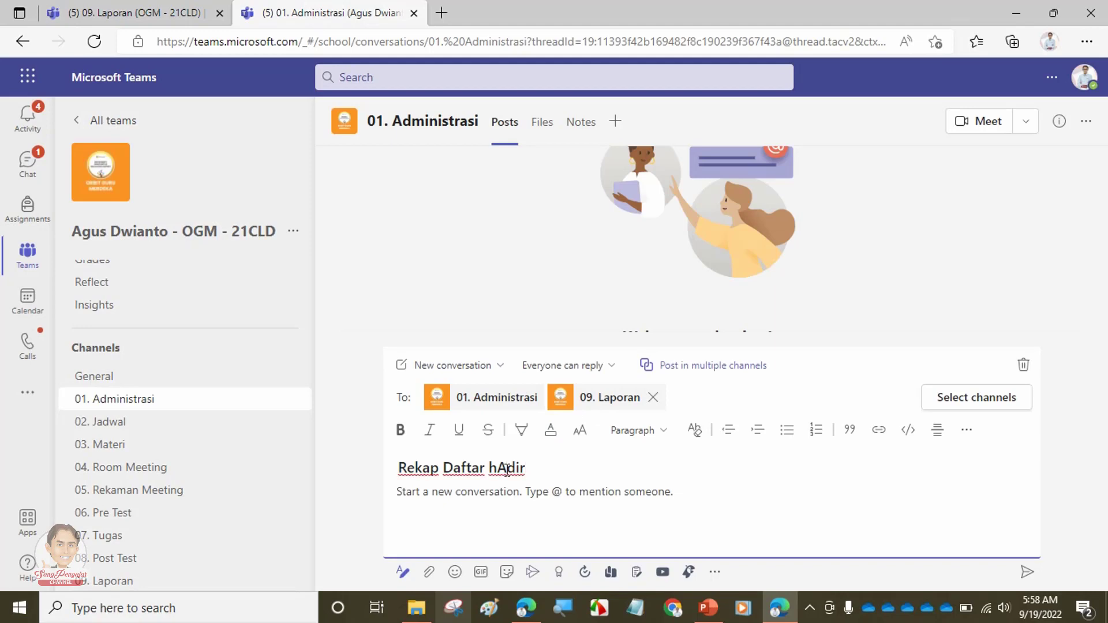
pyautogui.hotkey('shift', 'Left')
pyautogui.hotkey('shift', 'Left')
pyautogui.write('Ha')
pyautogui.write('a')
# Turn the post into an announcement and reuse "Daftar Hadir" from the subject as its headline
pyautogui.moveTo(537, 472); pyautogui.dragTo(448, 467)
pyautogui.hotkey('ctrl', 'c')
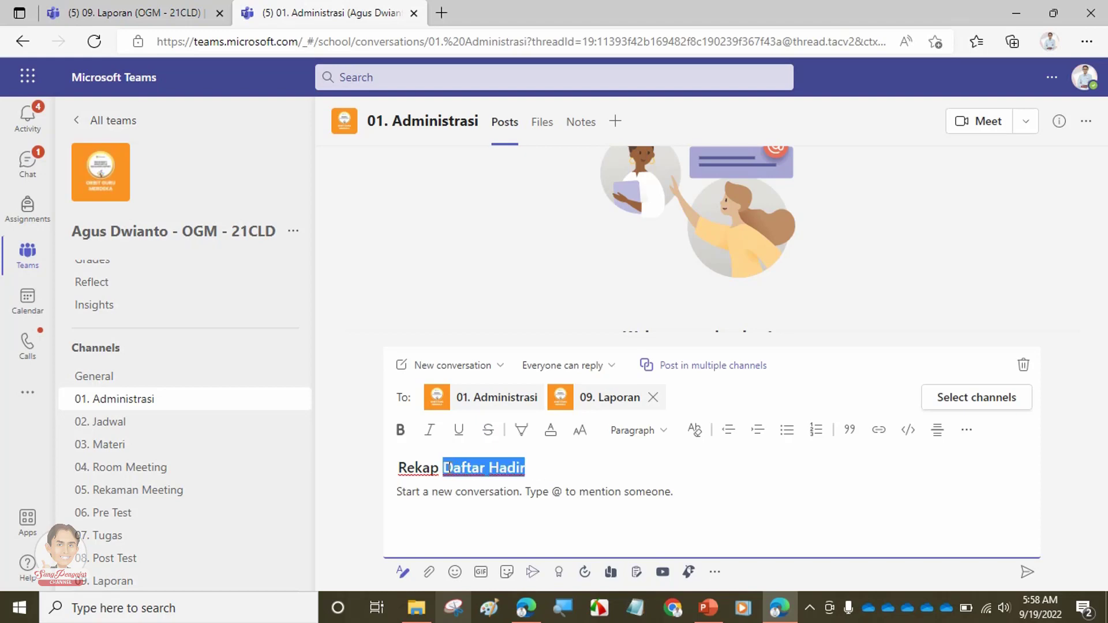
pyautogui.click(487, 369)
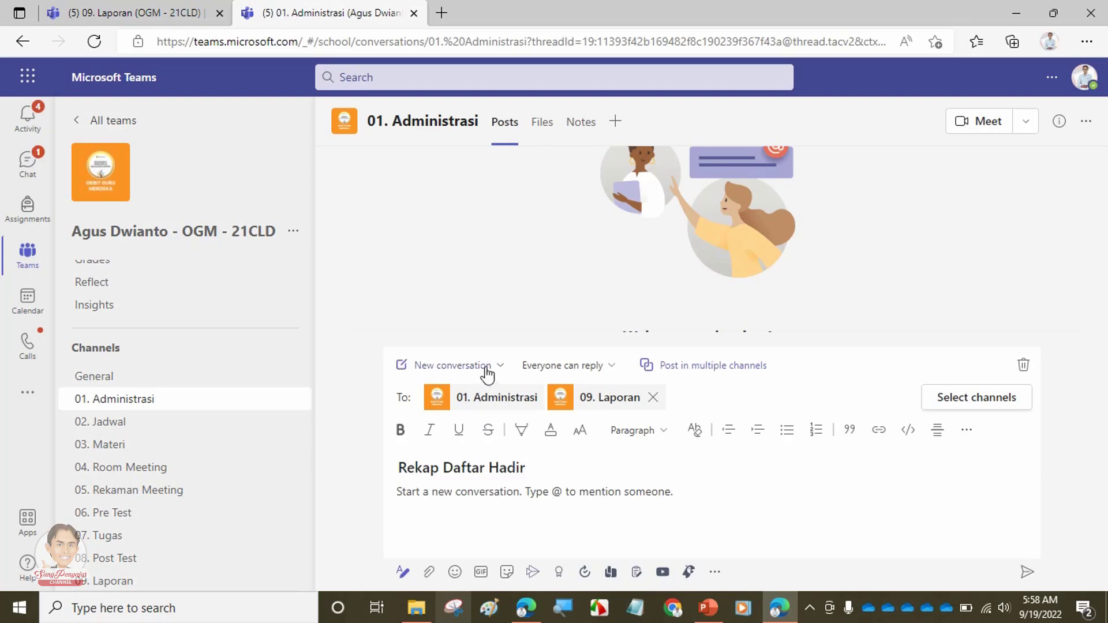
pyautogui.click(477, 423)
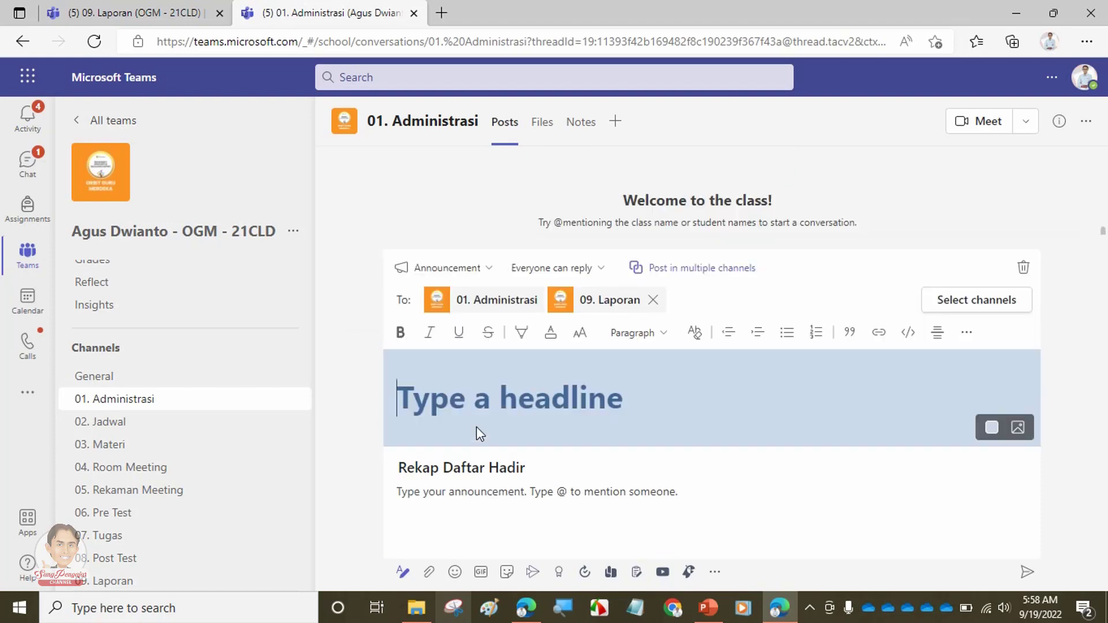
pyautogui.hotkey('ctrl', 'v')
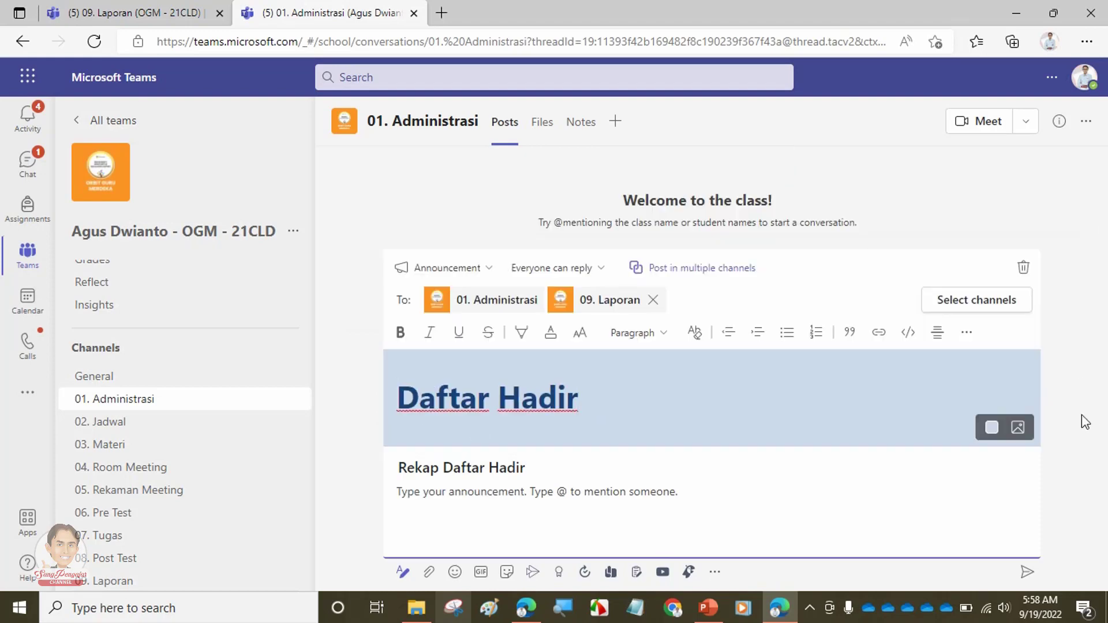
# Give the headline the magenta clipboard background image from the Classes category
pyautogui.click(1017, 427)
pyautogui.click(949, 465)
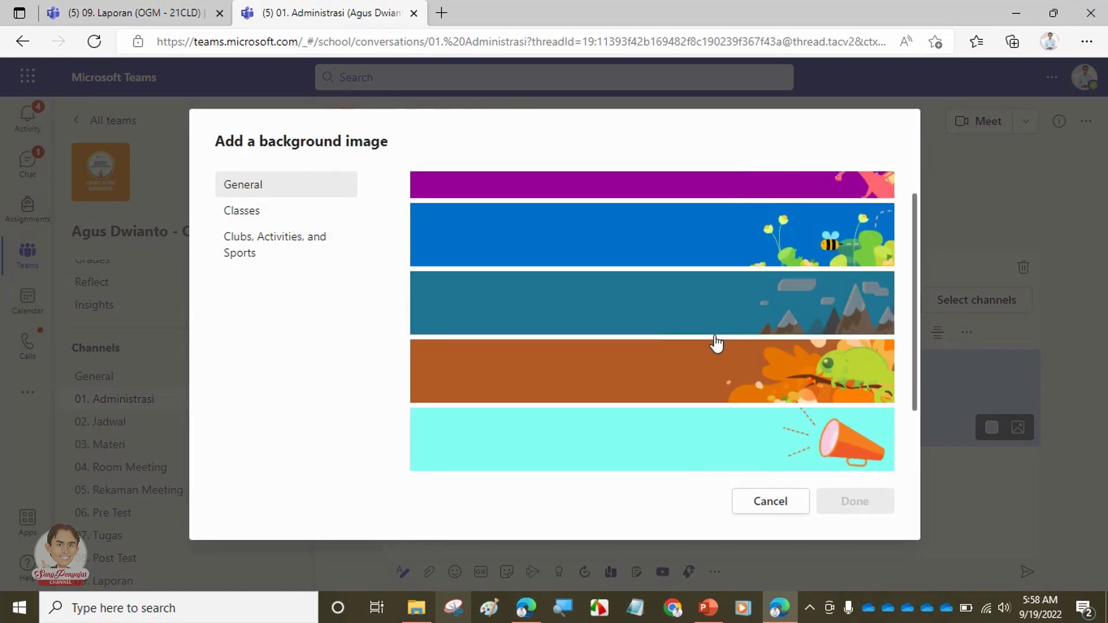
pyautogui.scroll(-2, 714, 341)
pyautogui.click(274, 214)
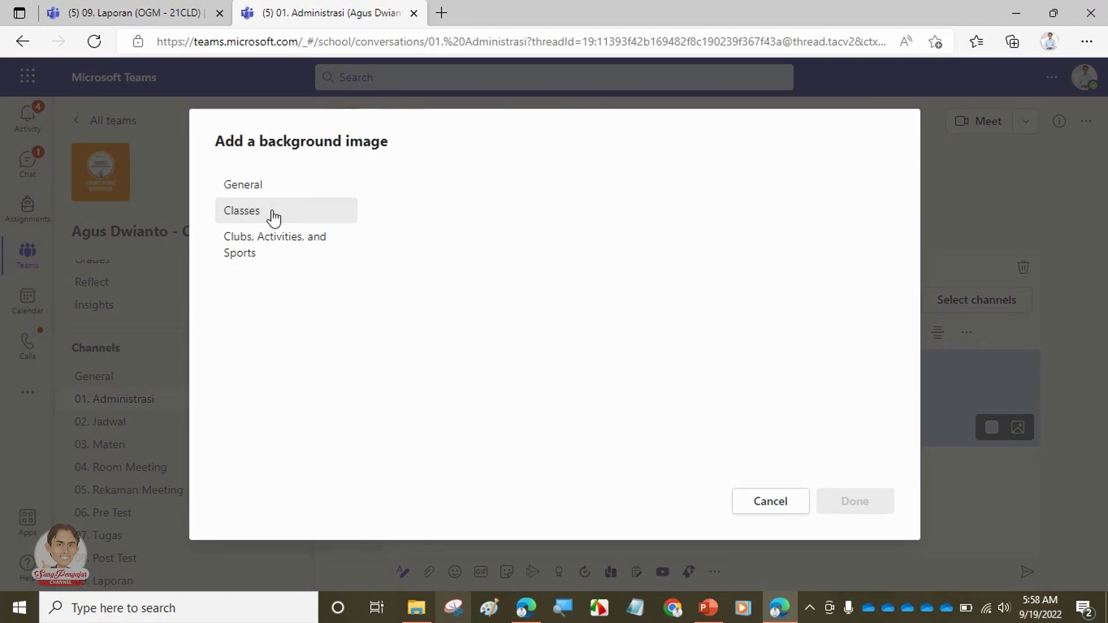
pyautogui.scroll(-3, 796, 379)
pyautogui.click(788, 354)
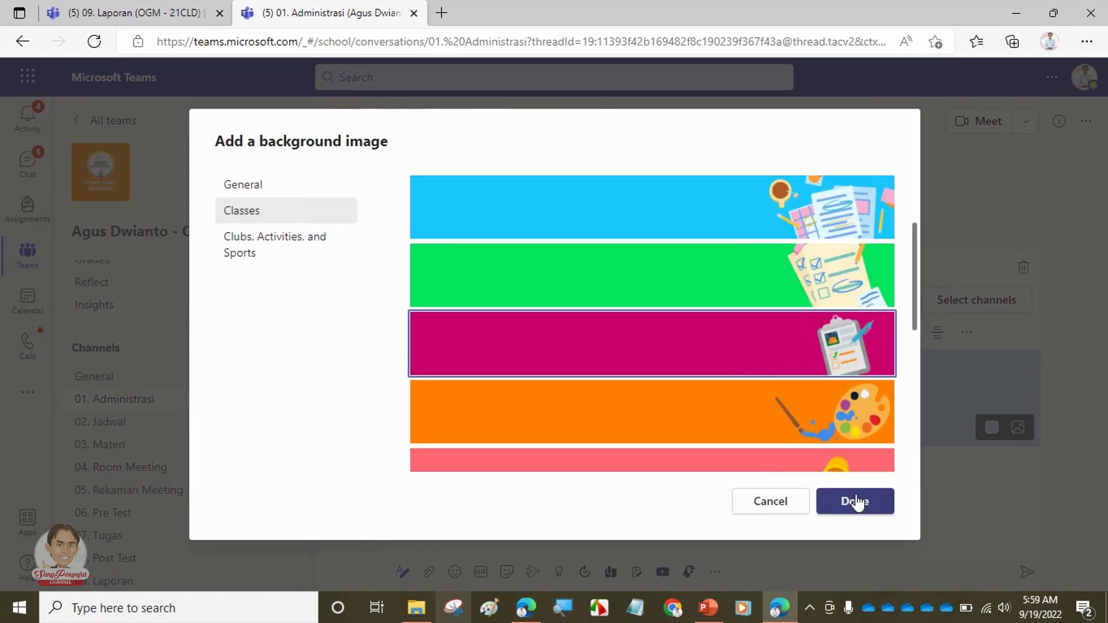
pyautogui.click(855, 501)
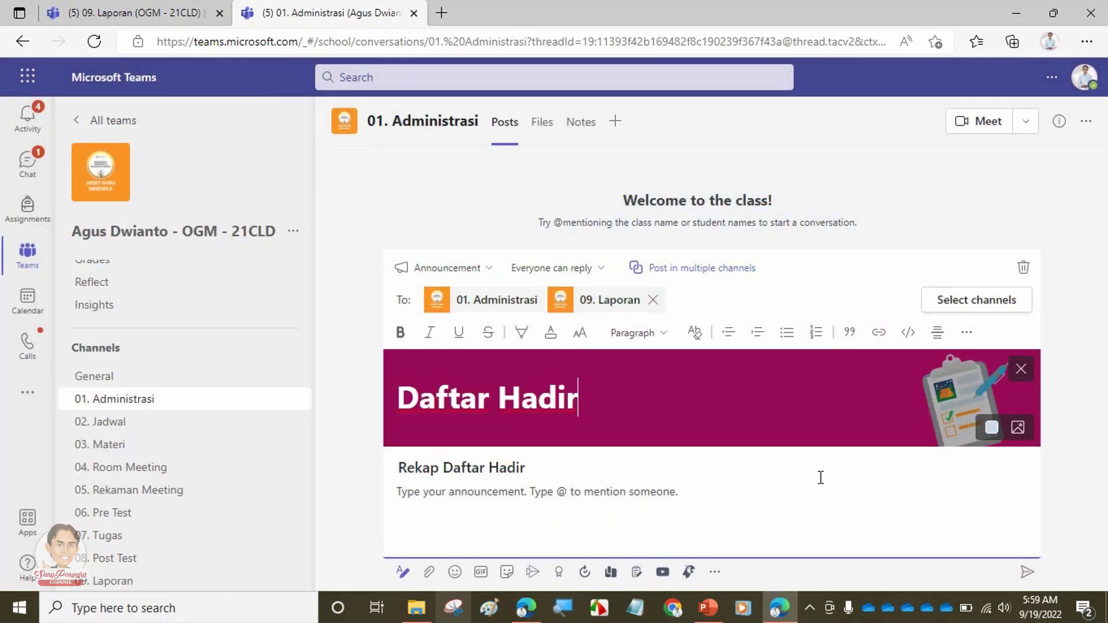
# Write the announcement's body text "Daftar hadir Pelatihan 21 CLD bisa diakses di sini"
pyautogui.click(439, 497)
pyautogui.write('S')
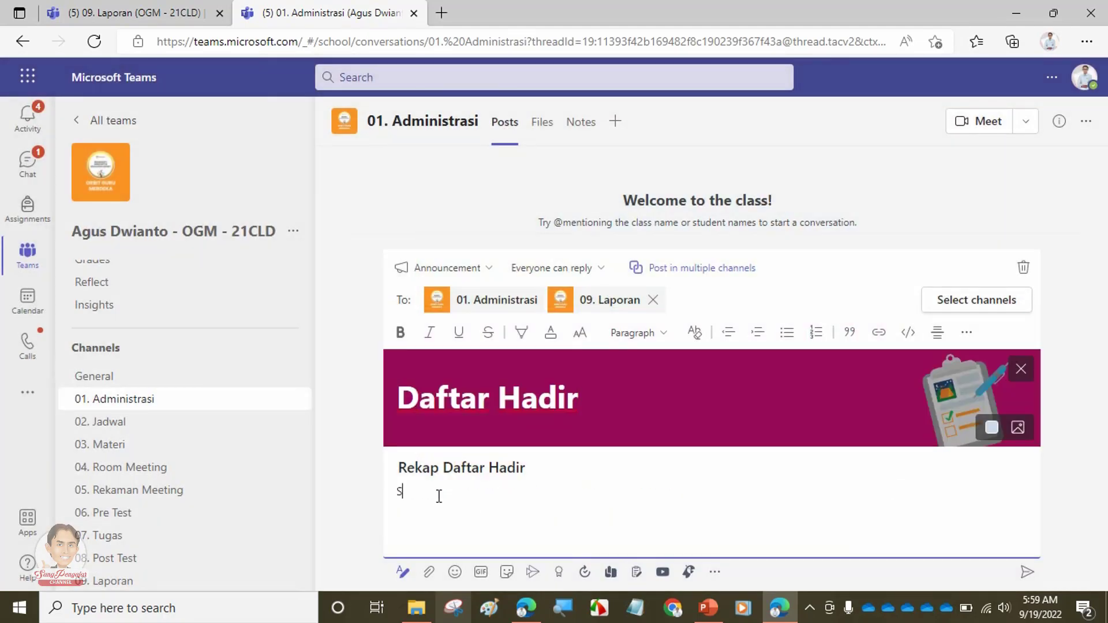
pyautogui.press('BackSpace')
pyautogui.write('Daftar hadir pelatihan 2')
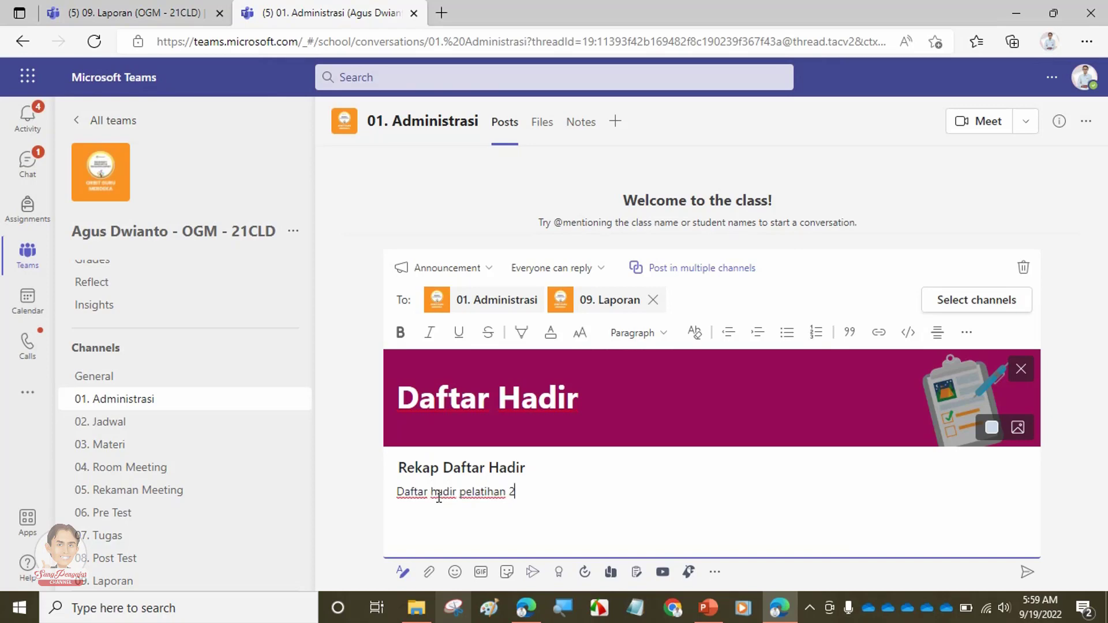
pyautogui.write('1 CLD')
pyautogui.hotkey('ctrl', 'Left')
pyautogui.hotkey('ctrl', 'Left')
pyautogui.hotkey('shift', 'Right')
pyautogui.write('P')
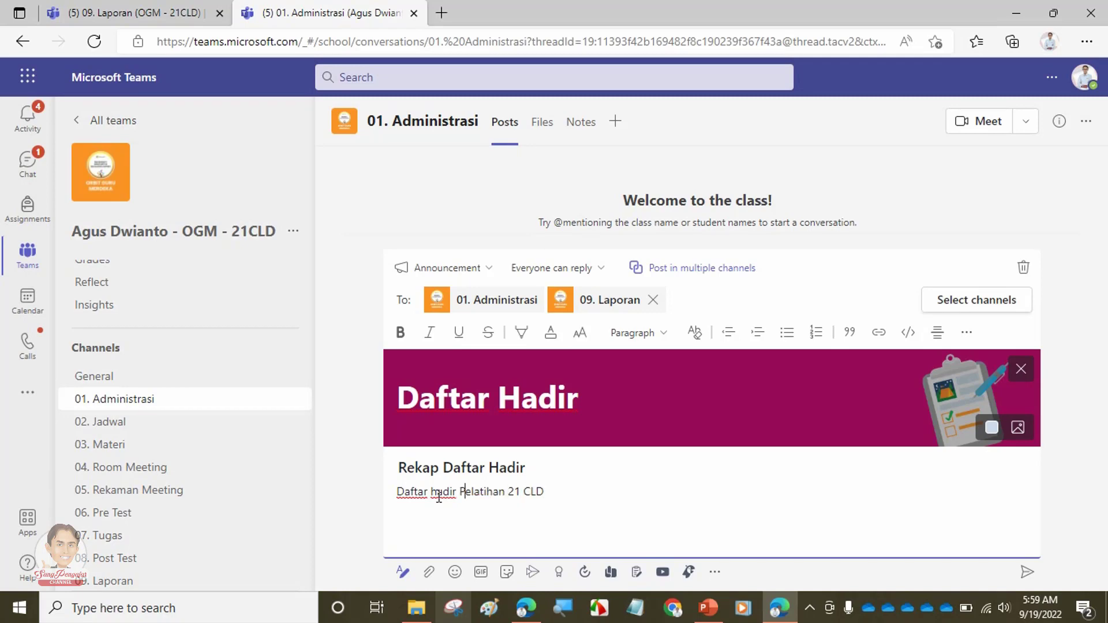
pyautogui.press('End')
pyautogui.write('bisa diakses di sini')
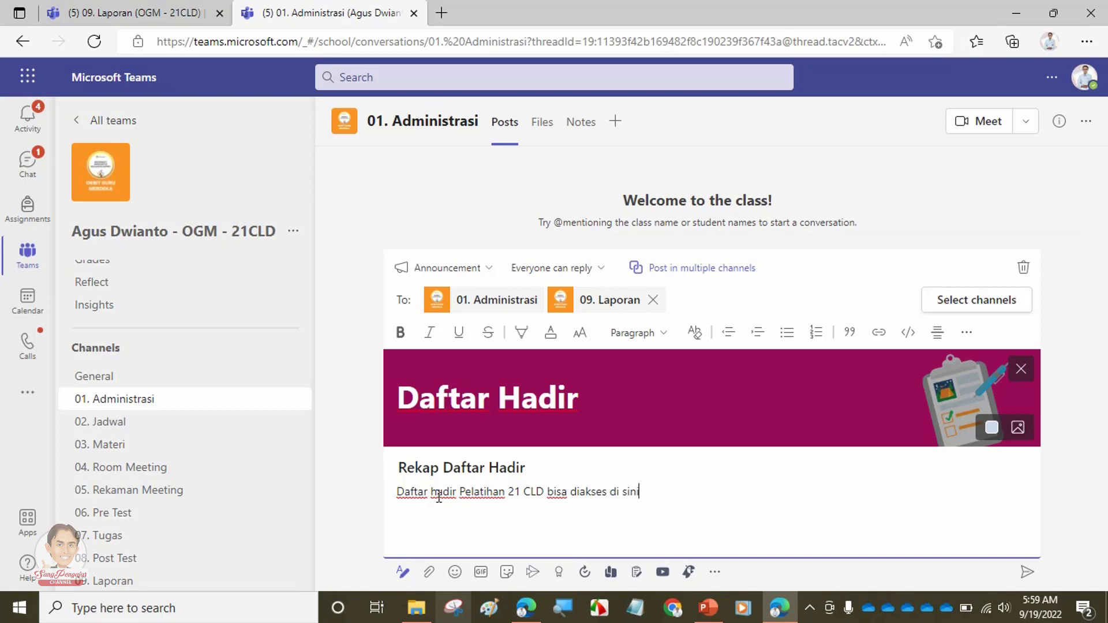
# View the available file attachment sources without attaching anything, and end the body text with a period
pyautogui.click(429, 573)
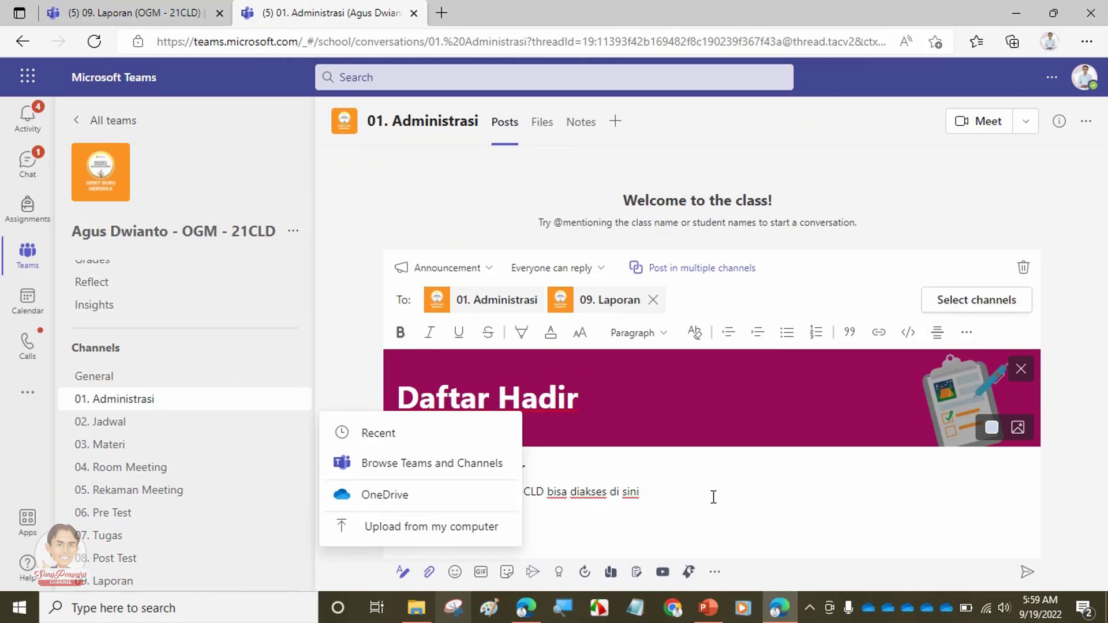
pyautogui.click(685, 489)
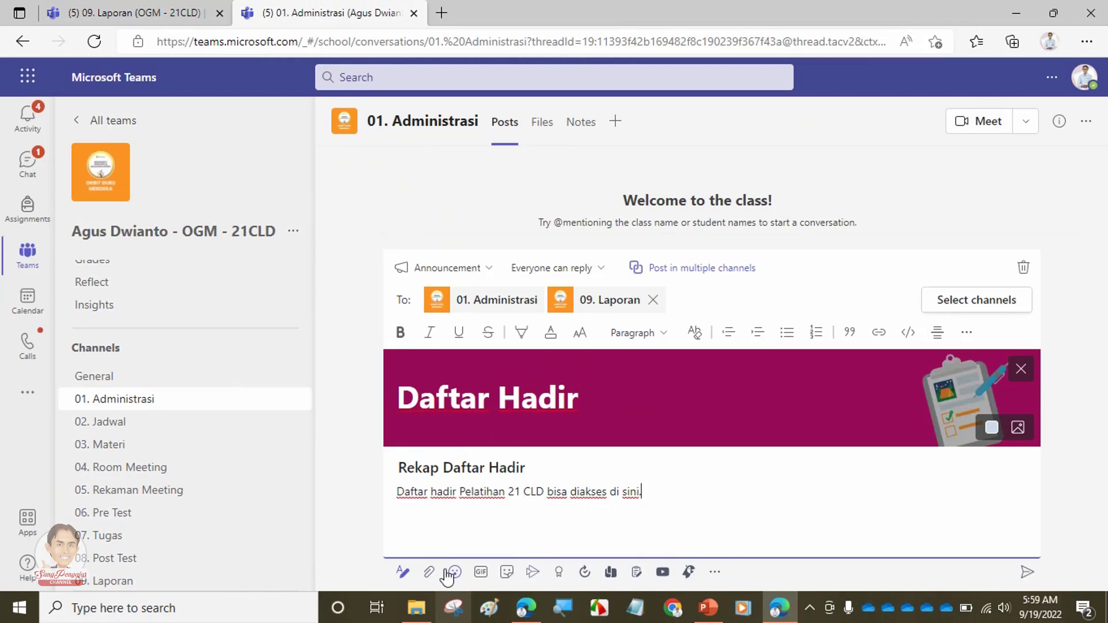
pyautogui.click(427, 577)
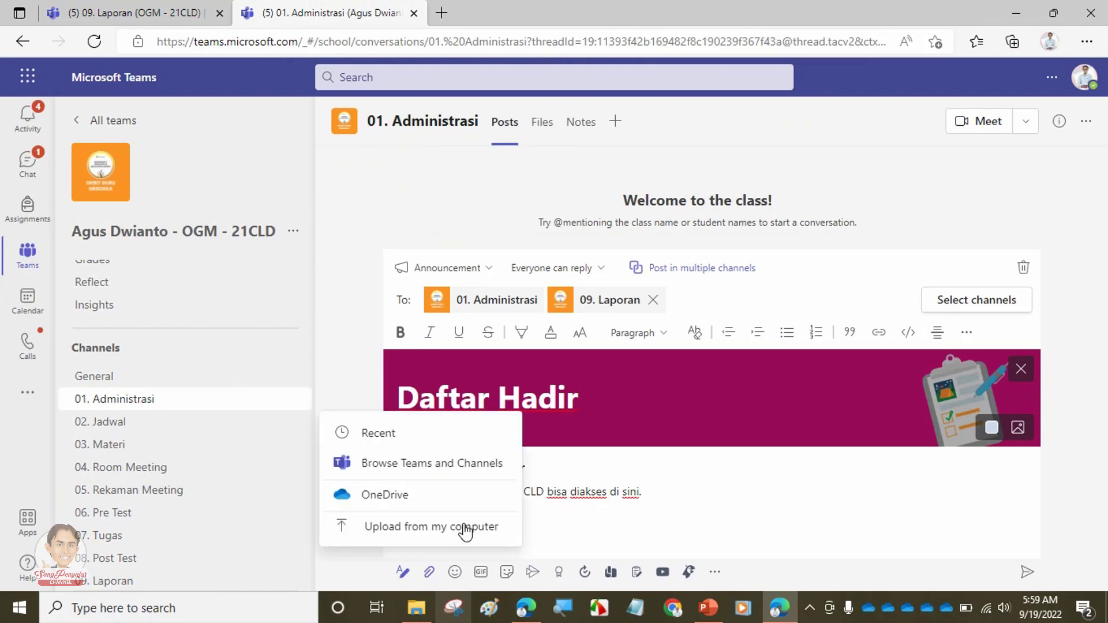
pyautogui.click(669, 510)
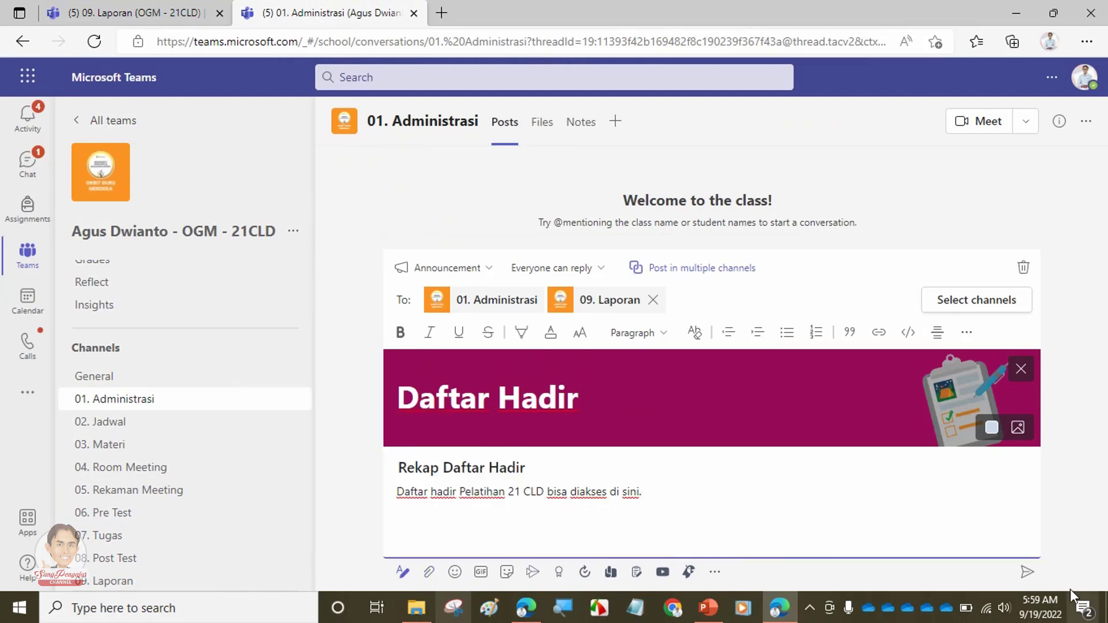
# Publish the announcement and check the post in the 01. Administrasi and 09. Laporan channels
pyautogui.click(1028, 574)
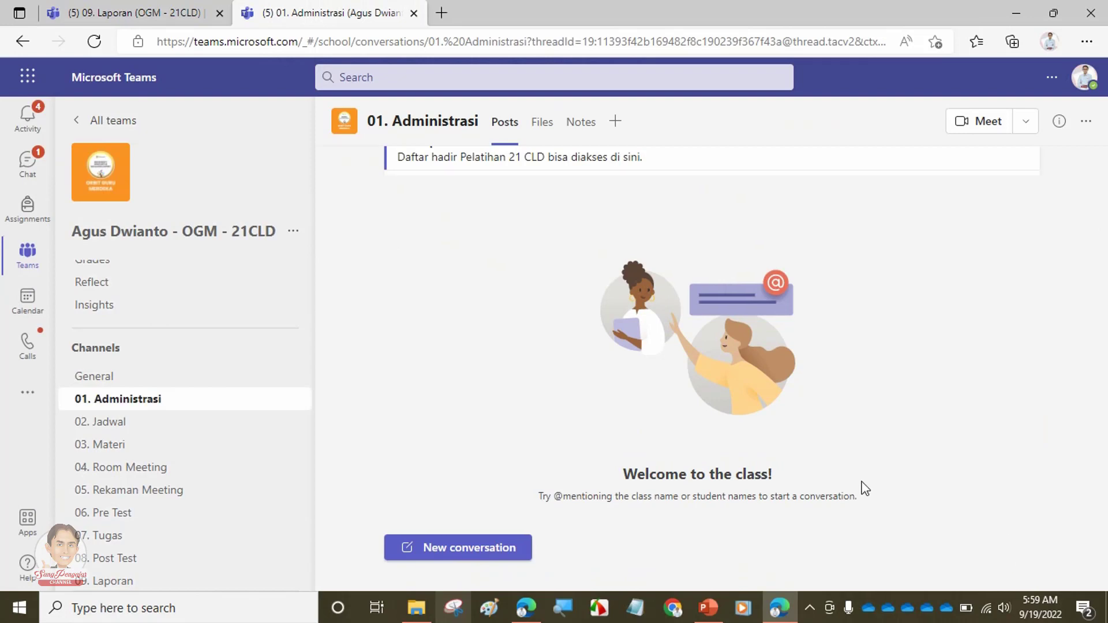
pyautogui.scroll(2, 839, 414)
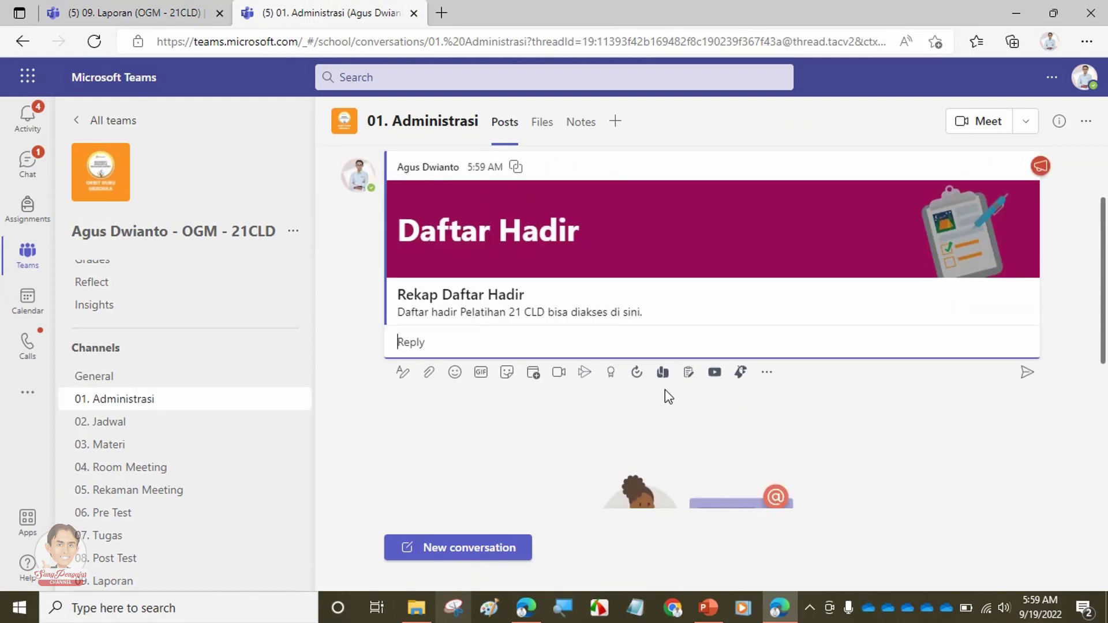
pyautogui.moveTo(548, 222)
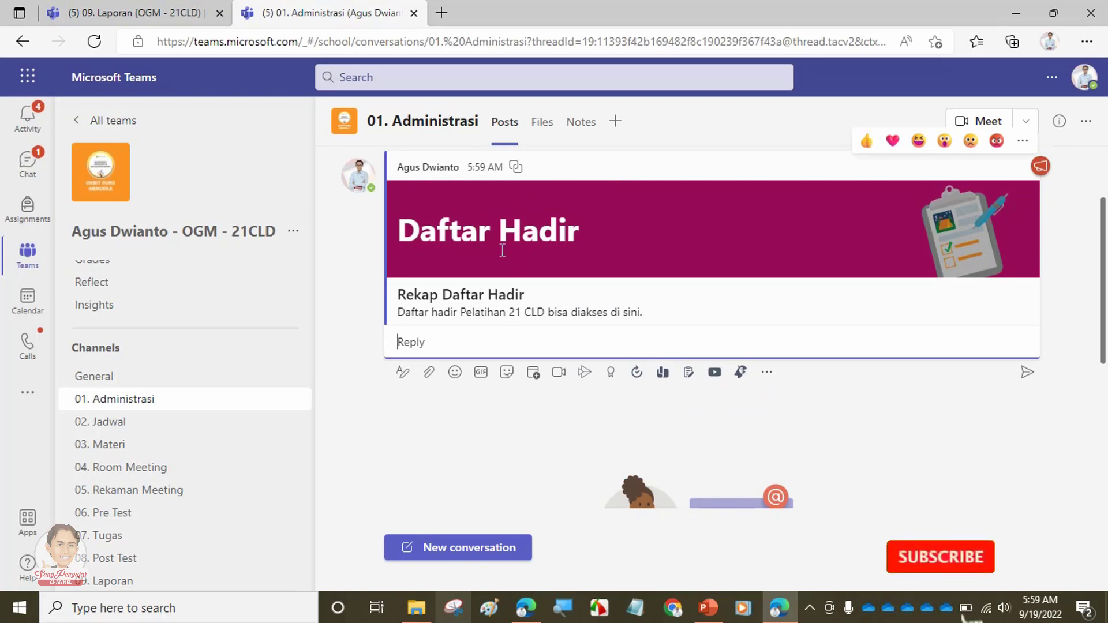
pyautogui.click(99, 581)
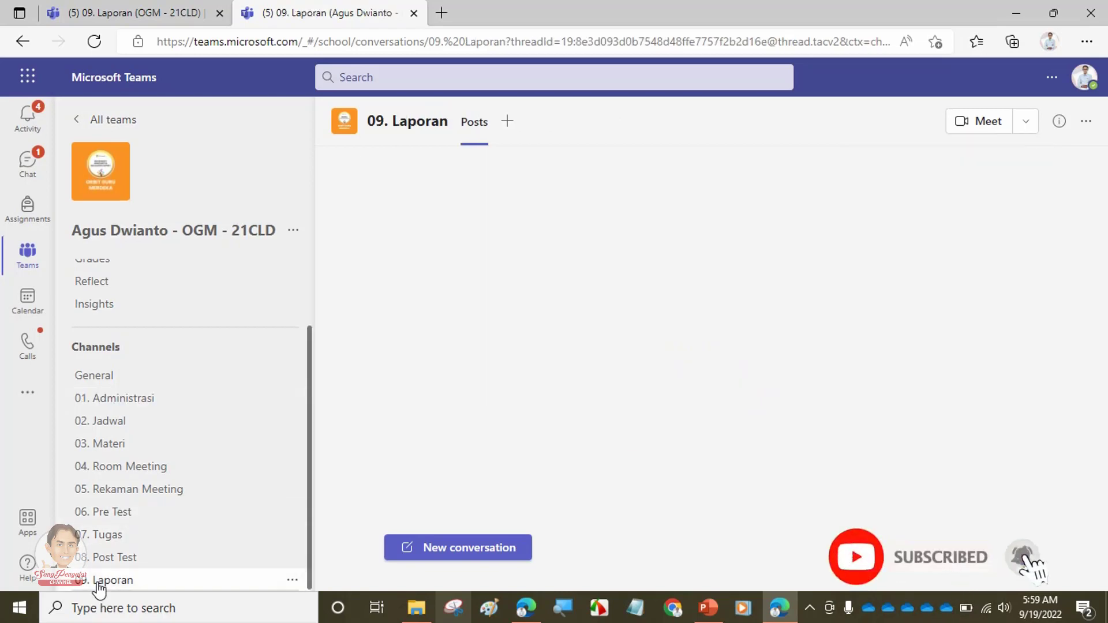